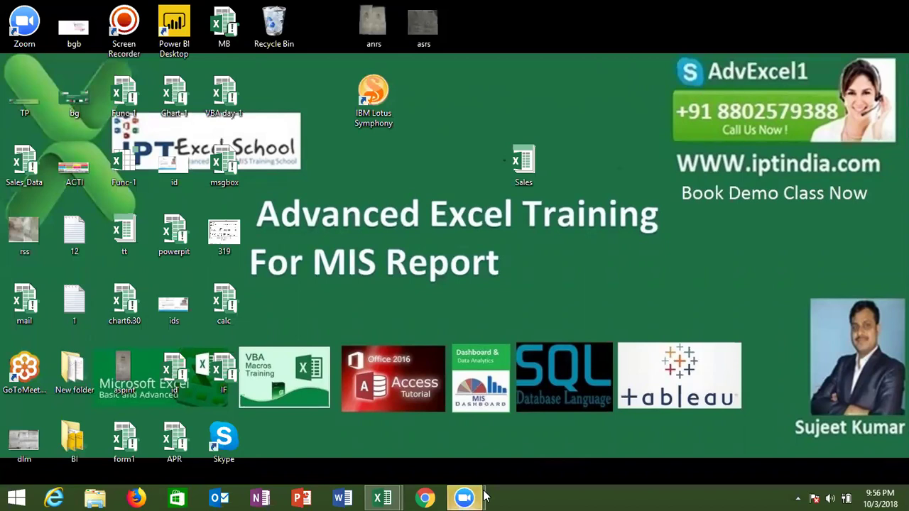
# Create the rr procedure in Module1 by typing Sub rr() to get its End Sub
pyautogui.moveTo(378, 497)
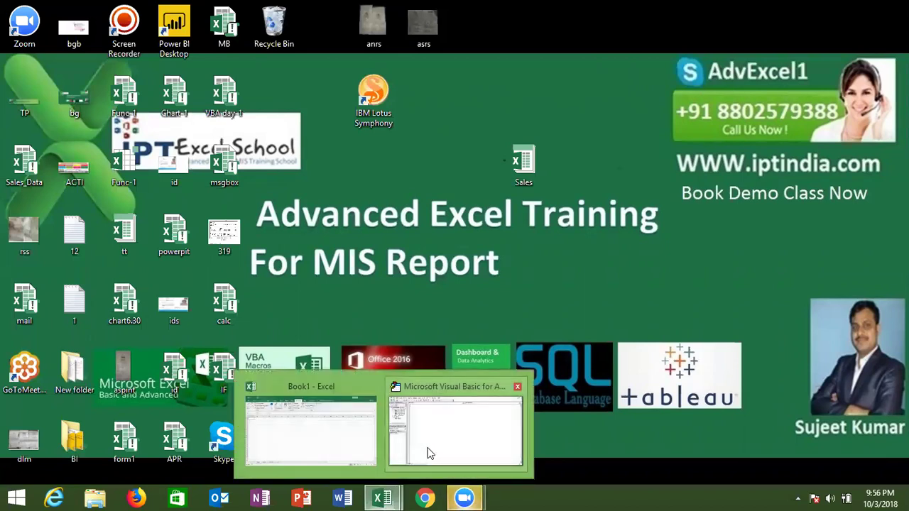
pyautogui.click(428, 453)
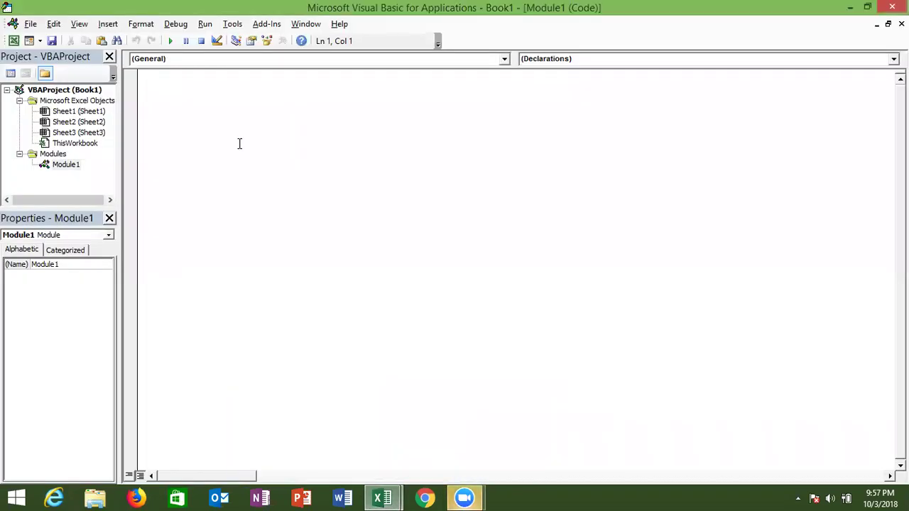
pyautogui.write('su')
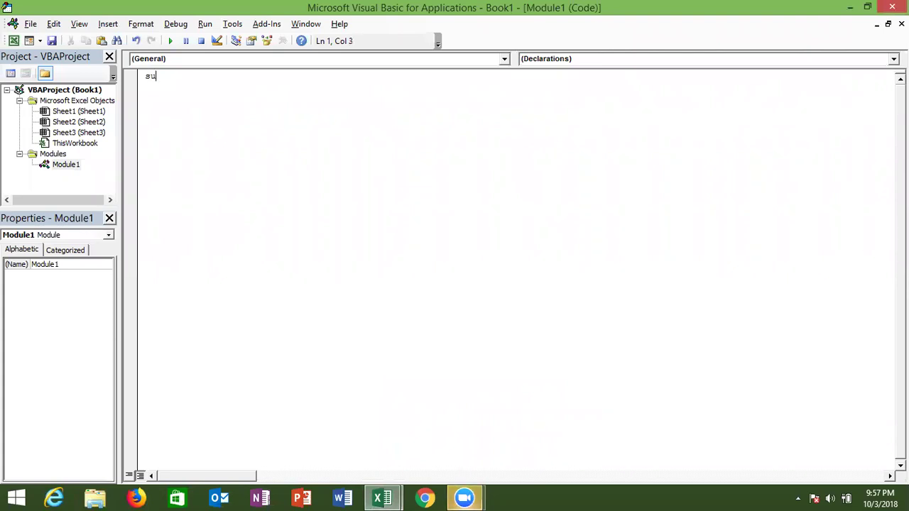
pyautogui.write('b ')
pyautogui.write('rr()')
pyautogui.press('Return')
pyautogui.press('Return')
pyautogui.press('Return')
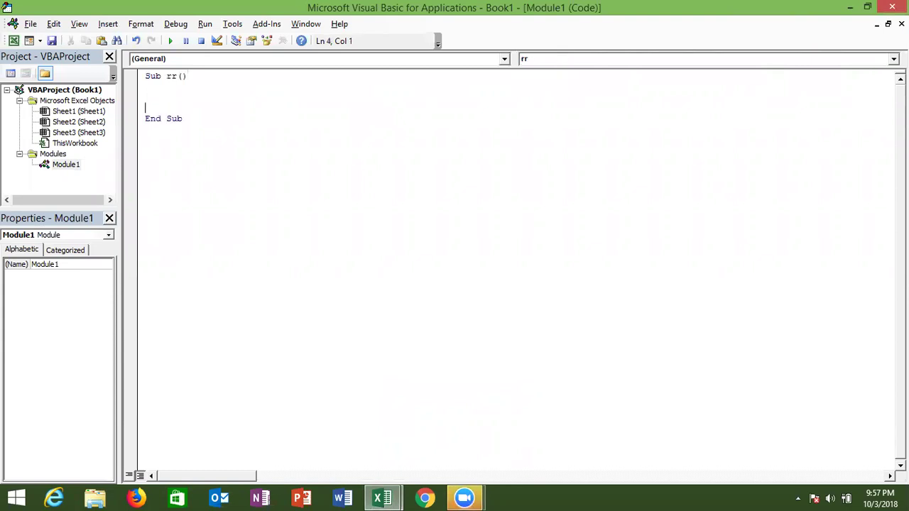
pyautogui.hotkey('alt', 'Tab')
pyautogui.hotkey('alt', 'Tab')
pyautogui.hotkey('alt', 'Tab')
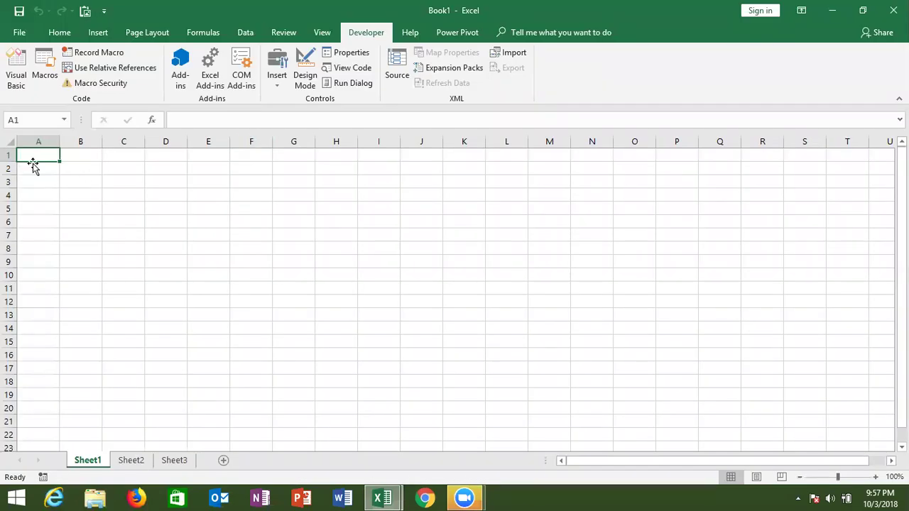
pyautogui.hotkey('alt', 'Tab')
# Add Range("A1").Value = "Name" inside rr and begin the next Range line
pyautogui.press('Up')
pyautogui.press('Up')
pyautogui.write('range("A1")')
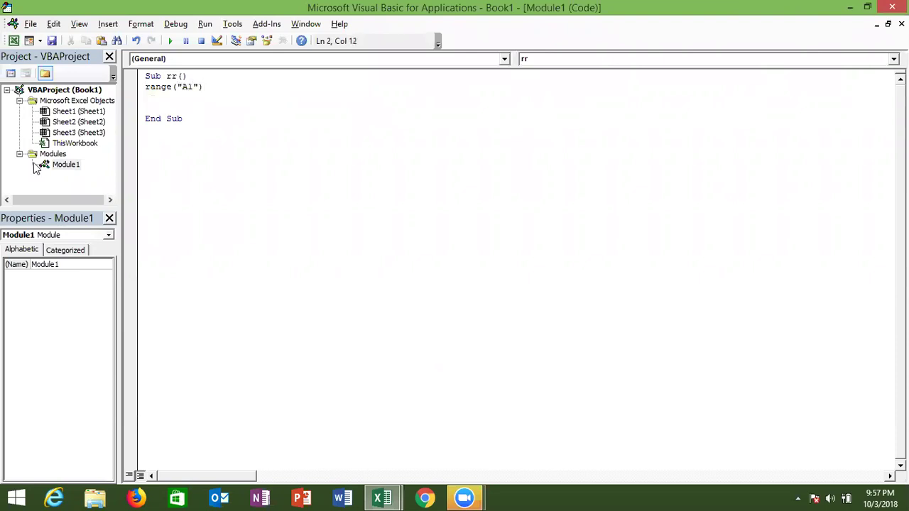
pyautogui.write('.Calculate')
pyautogui.write('=')
pyautogui.press('BackSpace')
pyautogui.press('BackSpace')
pyautogui.press('BackSpace')
pyautogui.press('BackSpace')
pyautogui.press('BackSpace')
pyautogui.press('BackSpace')
pyautogui.press('BackSpace')
pyautogui.press('BackSpace')
pyautogui.write('.va')
pyautogui.press('Tab')
pyautogui.write('= ')
pyautogui.write('"Name')
pyautogui.write('"')
pyautogui.press('Return')
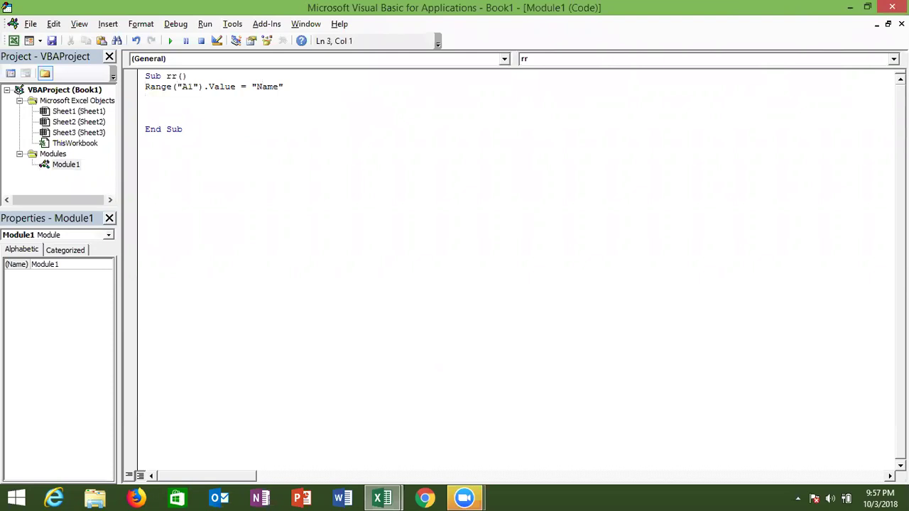
pyautogui.write('range')
pyautogui.write('("A')
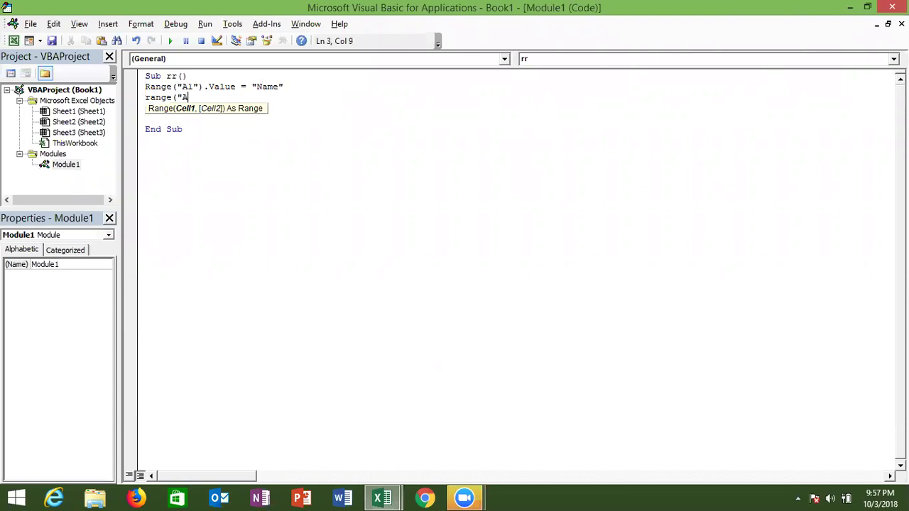
# Add the line Range("B1") = "Roll" to the rr procedure
pyautogui.press('BackSpace')
pyautogui.write('B1"')
pyautogui.write(').v')
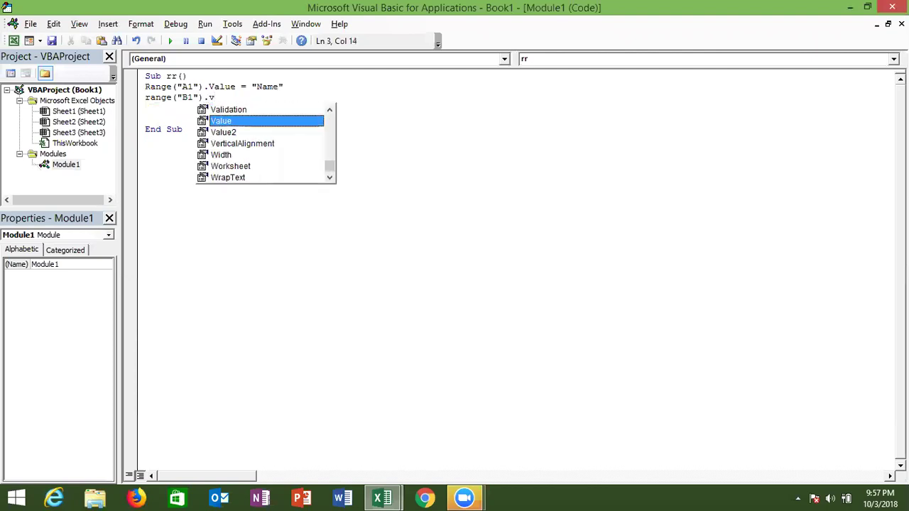
pyautogui.press('Tab')
pyautogui.press('BackSpace')
pyautogui.press('BackSpace')
pyautogui.press('BackSpace')
pyautogui.press('BackSpace')
pyautogui.press('BackSpace')
pyautogui.press('BackSpace')
pyautogui.press('BackSpace')
pyautogui.write('= "Roll"')
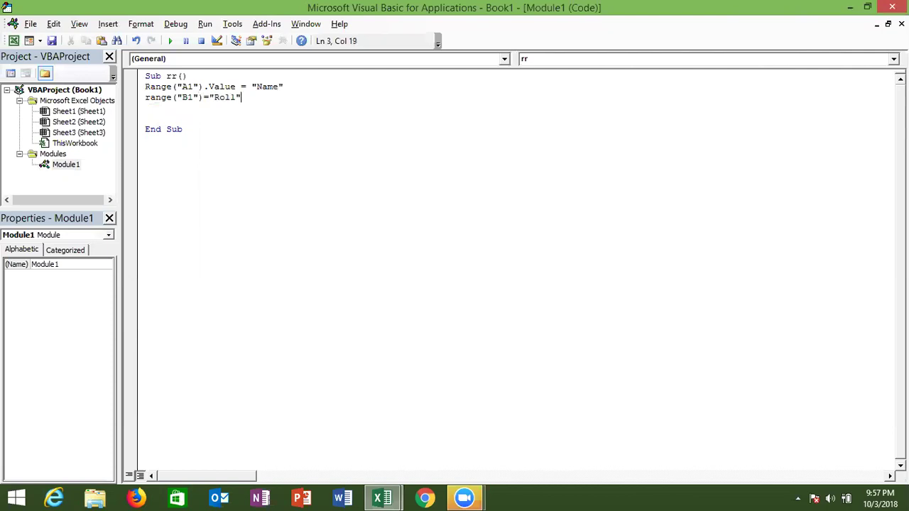
pyautogui.press('Return')
# Add the line Range("C2").Formula = "Marks" below the Roll line
pyautogui.write('range')
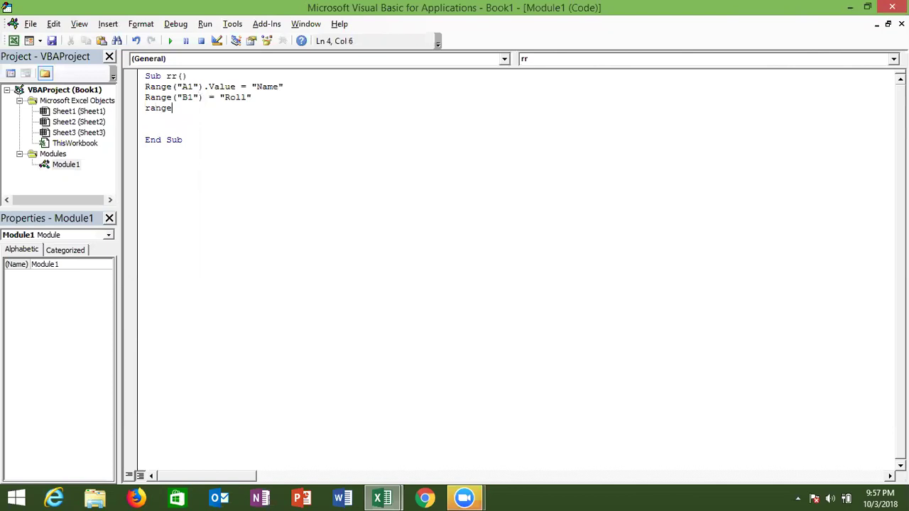
pyautogui.write('("C2").')
pyautogui.write('for')
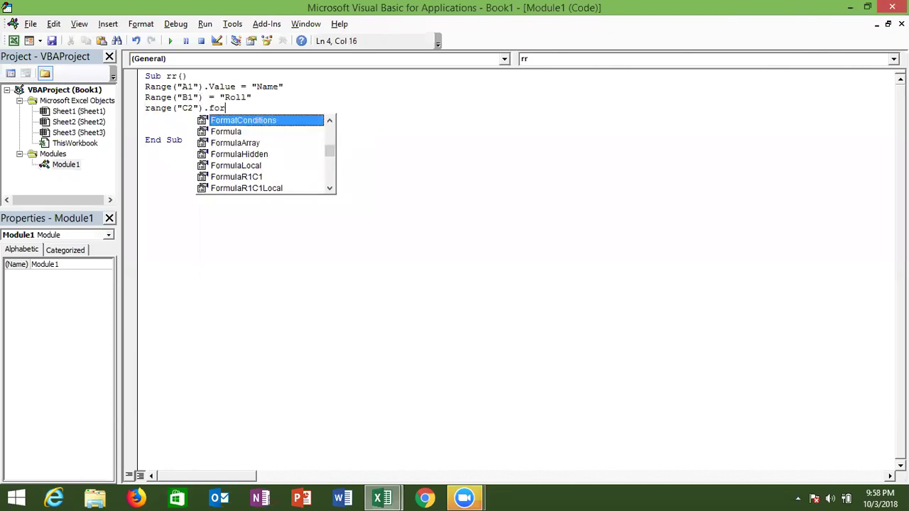
pyautogui.press('Down')
pyautogui.press('Tab')
pyautogui.write('= "Marks"')
pyautogui.press('Return')
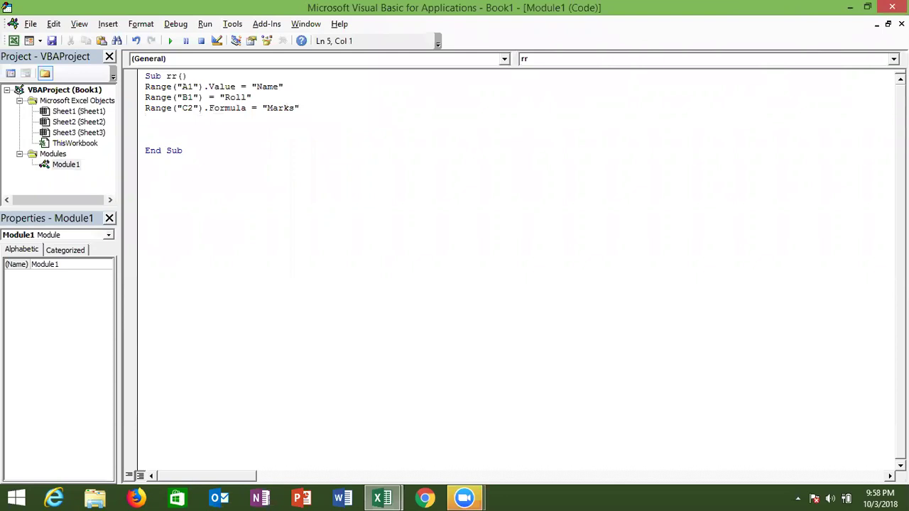
# Add a blank line before End Sub, enter 52 in Sheet1's H1, and return to the code
pyautogui.click(146, 129)
pyautogui.press('Return')
pyautogui.hotkey('alt', 'F11')
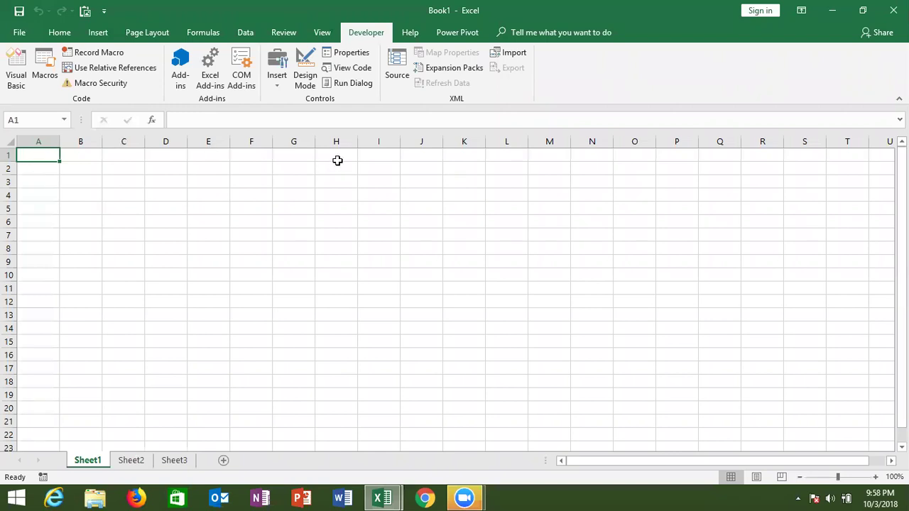
pyautogui.click(339, 154)
pyautogui.write('5')
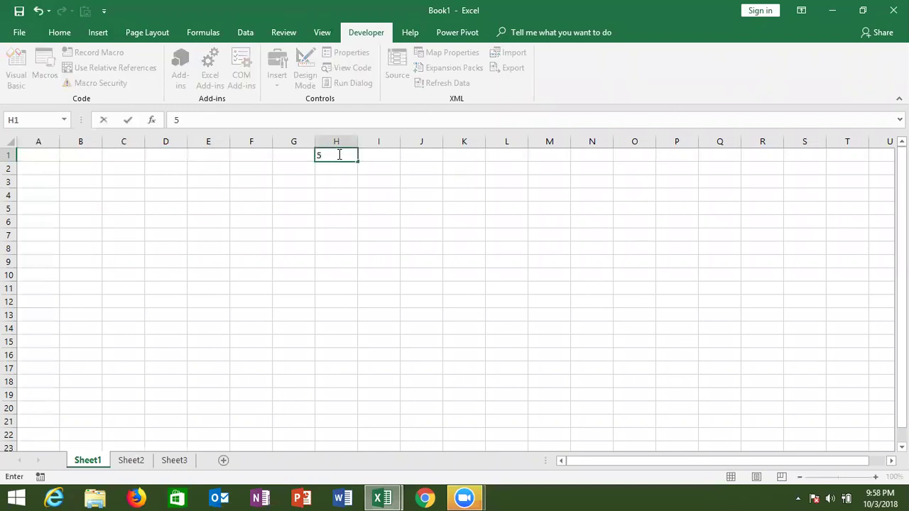
pyautogui.write('2')
pyautogui.click(53, 157)
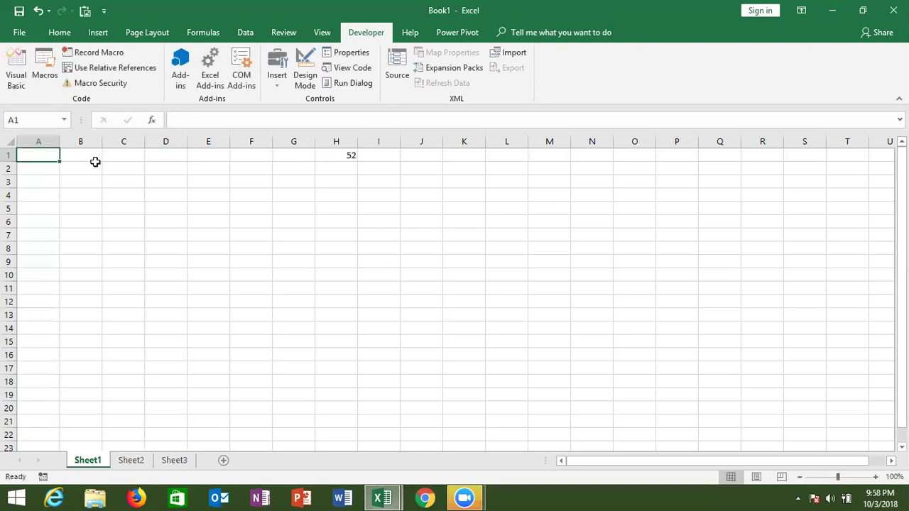
pyautogui.hotkey('alt', 'F11')
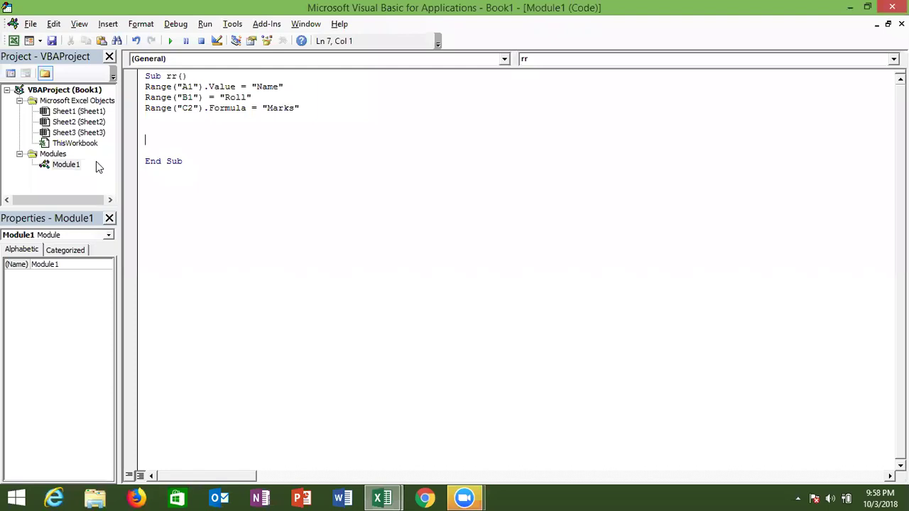
# Add the lines Range("H1").Copy, Range("A1").Select and ActiveSheet.Paste to rr
pyautogui.write('range')
pyautogui.write('("')
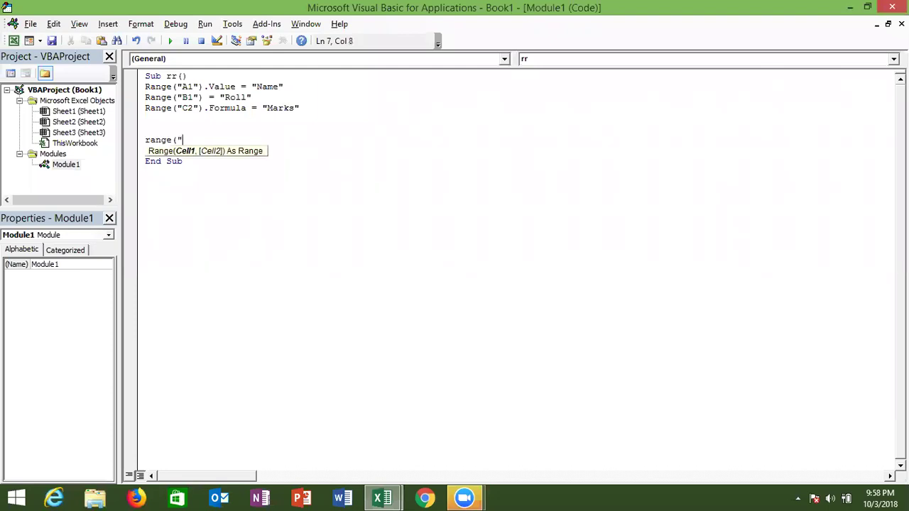
pyautogui.write('H1"')
pyautogui.write(').copy')
pyautogui.press('Tab')
pyautogui.press('Return')
pyautogui.write('range("A')
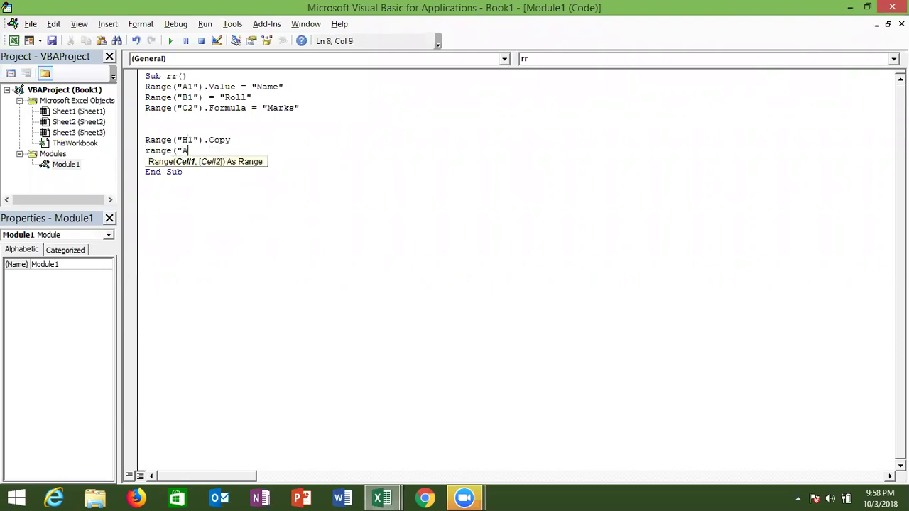
pyautogui.write('1"')
pyautogui.write(').s')
pyautogui.press('Tab')
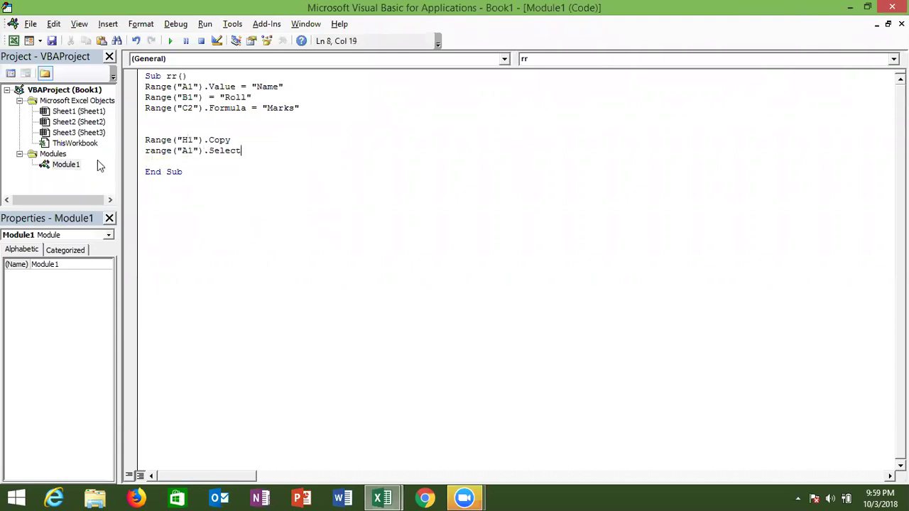
pyautogui.press('Return')
pyautogui.write('activesj')
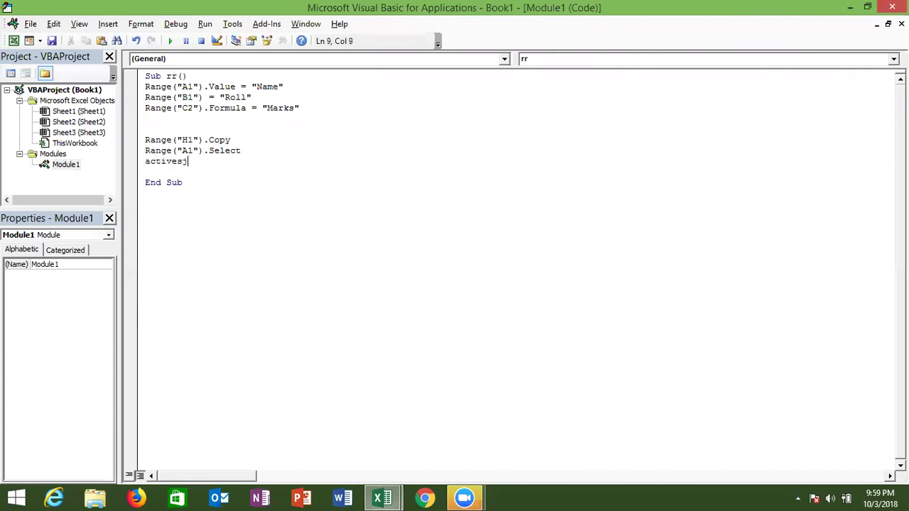
pyautogui.write('h')
pyautogui.press('BackSpace')
pyautogui.press('BackSpace')
pyautogui.write('heet.paste')
pyautogui.press('Return')
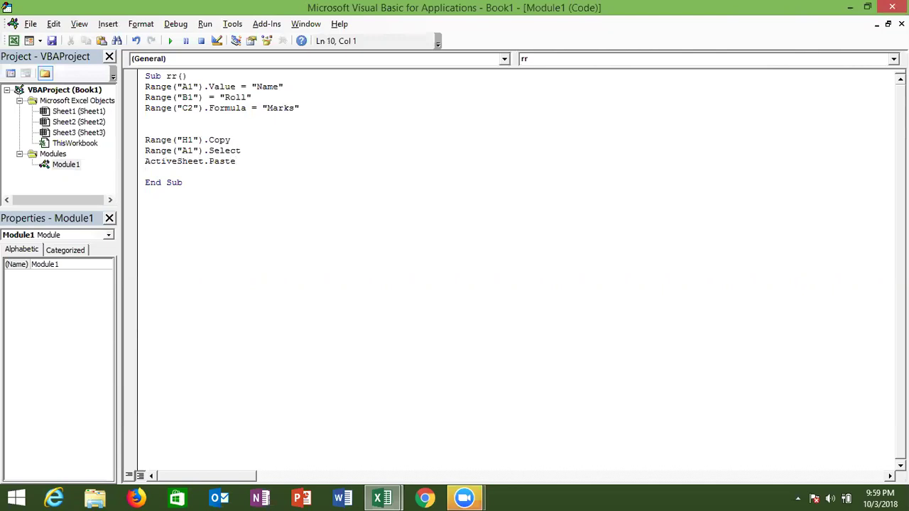
# Review the rr code from Sub rr() down, then add a blank line above End Sub
pyautogui.click(235, 162)
pyautogui.click(240, 150)
pyautogui.click(231, 140)
pyautogui.click(145, 130)
pyautogui.click(146, 118)
pyautogui.click(236, 108)
pyautogui.click(235, 97)
pyautogui.click(187, 76)
pyautogui.click(236, 87)
pyautogui.click(236, 97)
pyautogui.click(146, 130)
pyautogui.click(231, 140)
pyautogui.click(236, 151)
pyautogui.click(145, 172)
pyautogui.press('Return')
# Add the line Range("A1").Value = Range("h1").Value above End Sub
pyautogui.write('range')
pyautogui.write('("A')
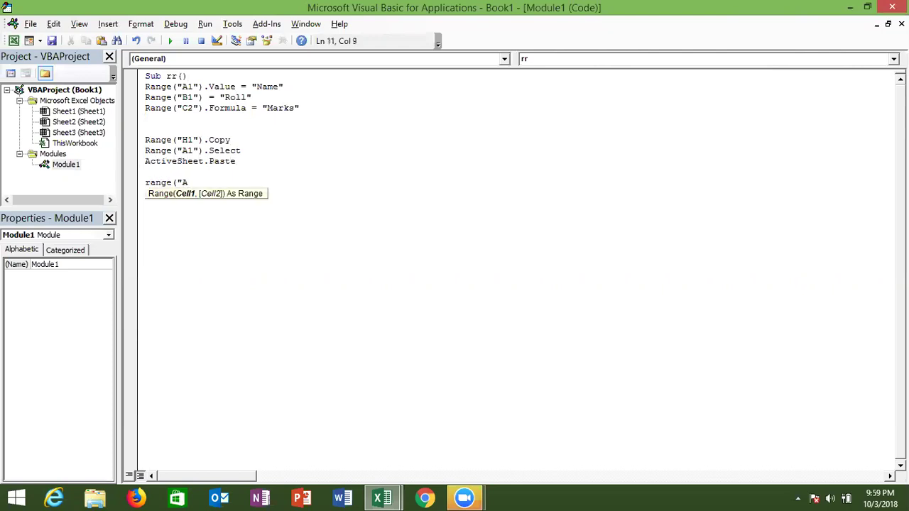
pyautogui.write('1")')
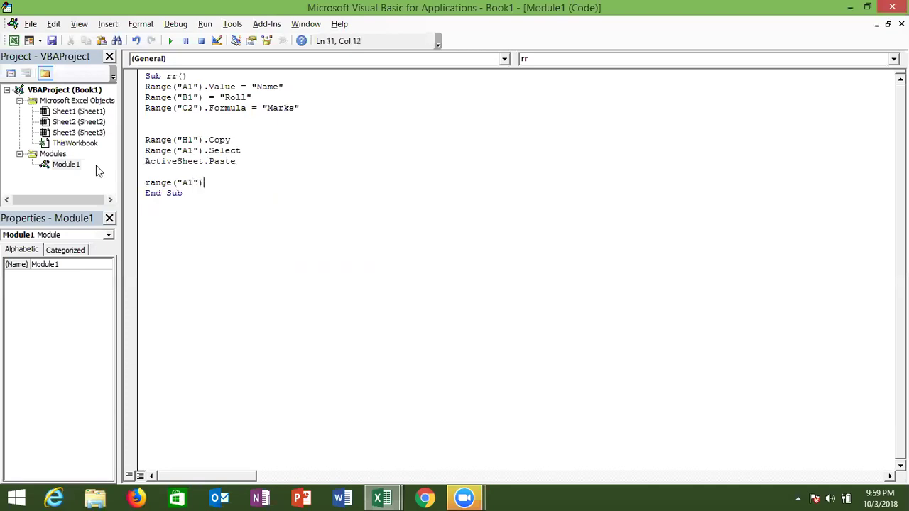
pyautogui.write('.v')
pyautogui.press('Down')
pyautogui.press('Tab')
pyautogui.write('=range(')
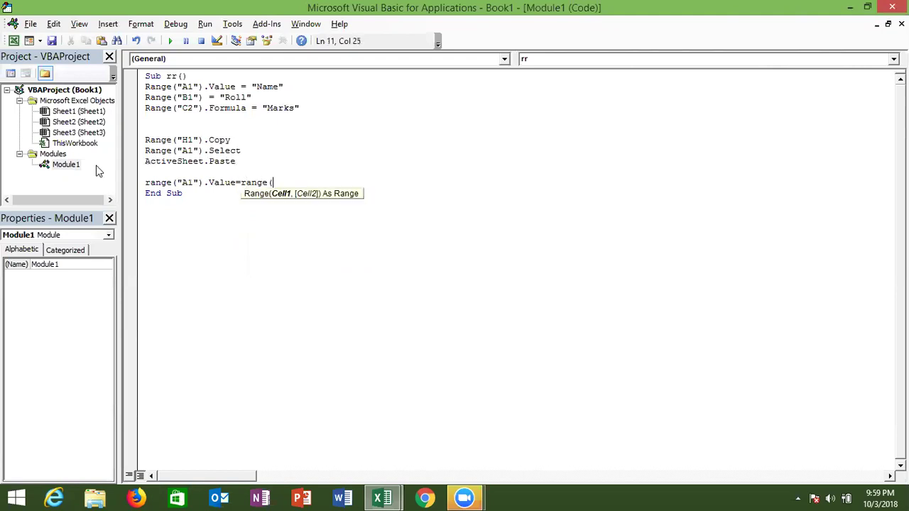
pyautogui.write('"h1").v')
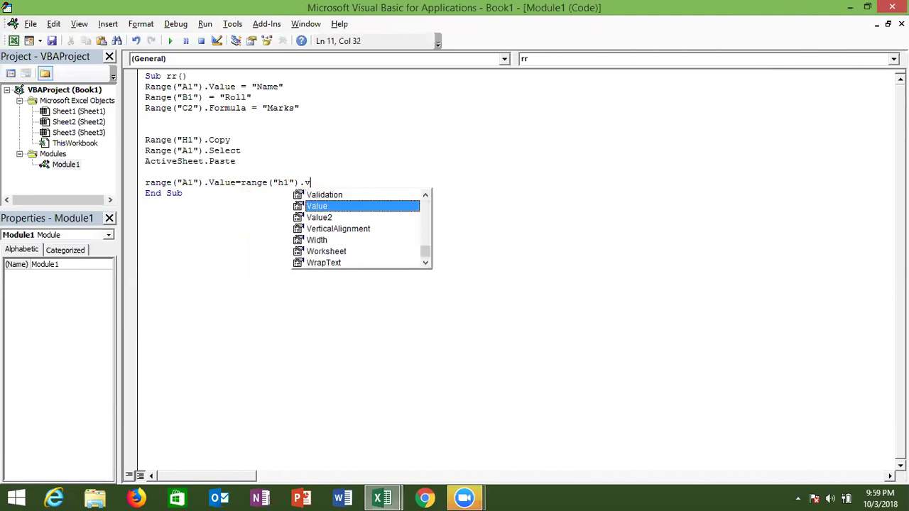
pyautogui.press('Return')
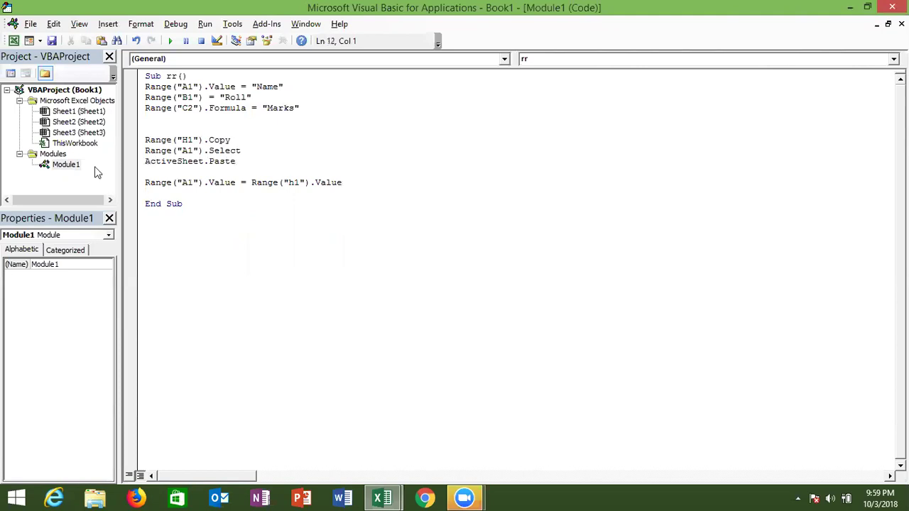
# Highlight the A1 target side and then the H1 source side of that line
pyautogui.click(235, 183)
pyautogui.moveTo(234, 183); pyautogui.dragTo(145, 182)
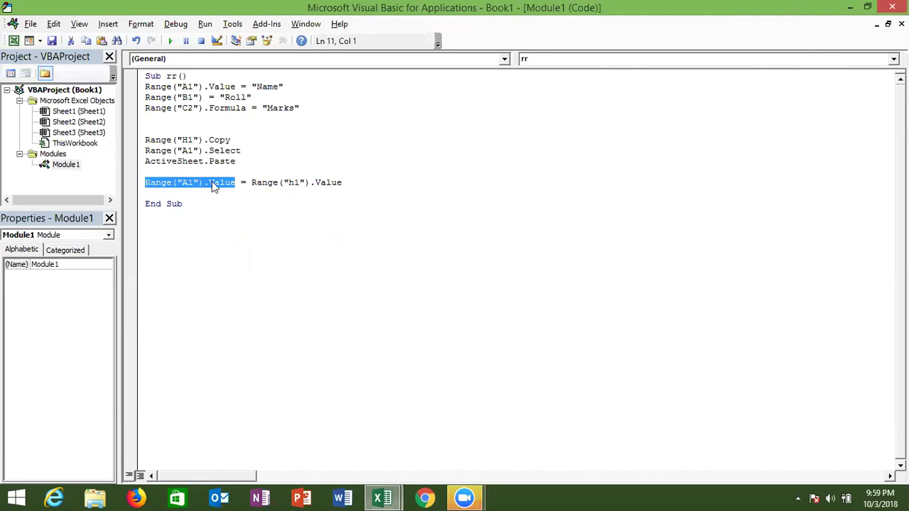
pyautogui.moveTo(251, 184); pyautogui.dragTo(363, 192)
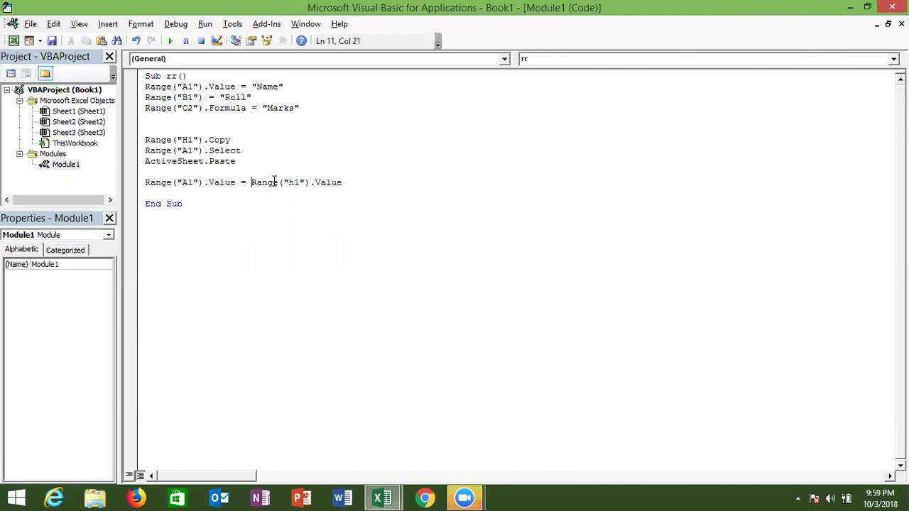
# Enter the formula =60+30 in Excel cell H1, showing result 90
pyautogui.click(361, 192)
pyautogui.hotkey('alt', 'Tab')
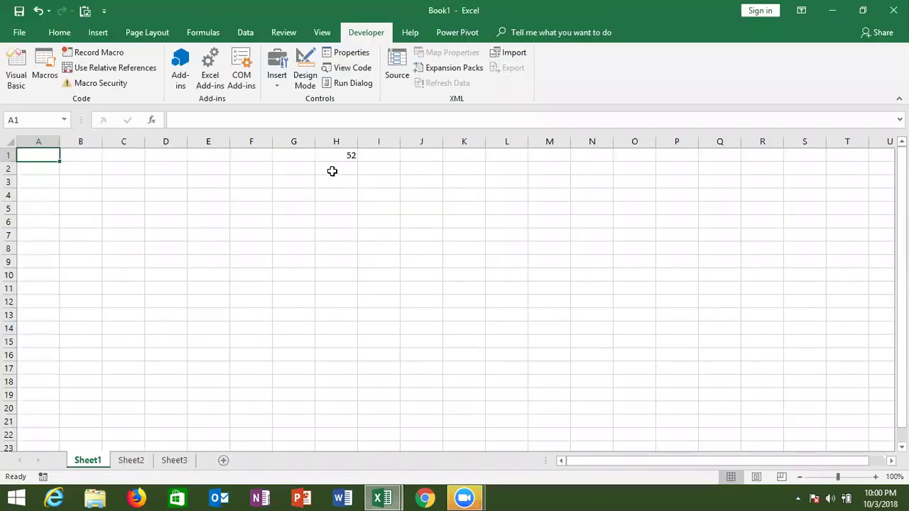
pyautogui.click(338, 157)
pyautogui.write('=')
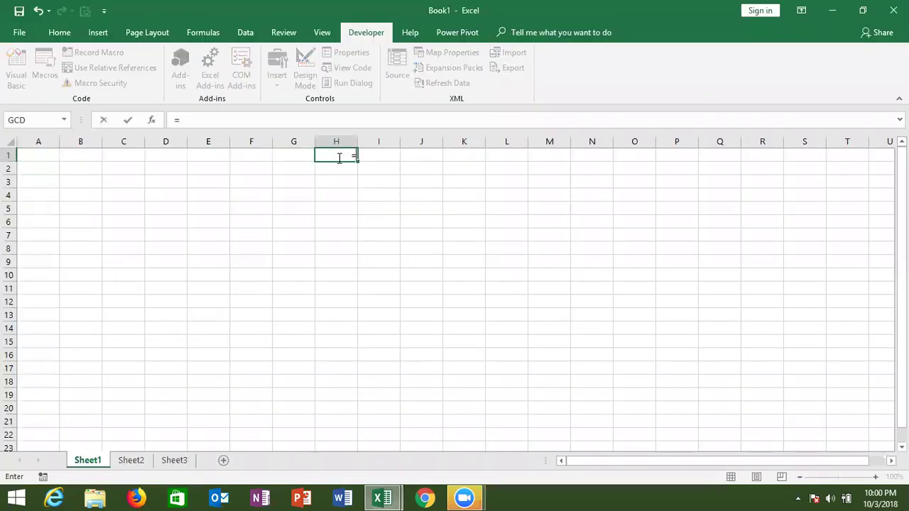
pyautogui.write('+')
pyautogui.press('BackSpace')
pyautogui.write('60+30')
pyautogui.press('Return')
pyautogui.doubleClick(341, 159)
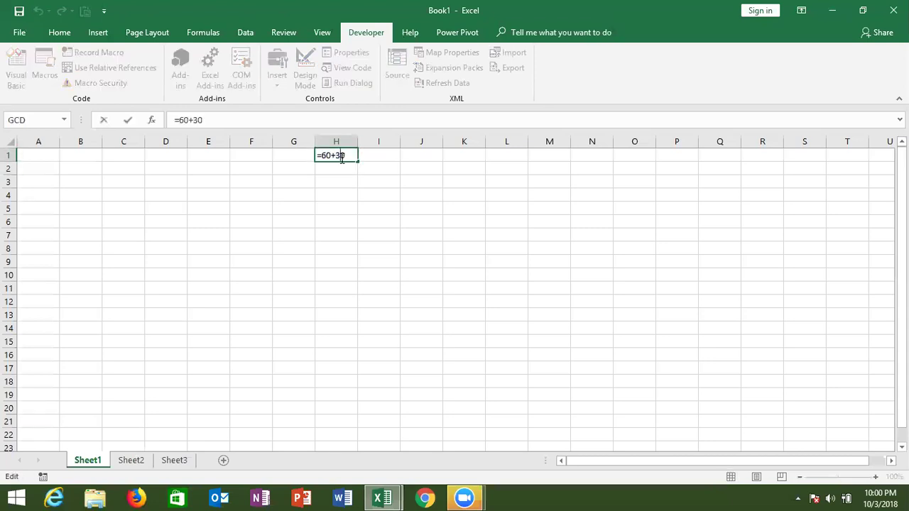
pyautogui.press('Escape')
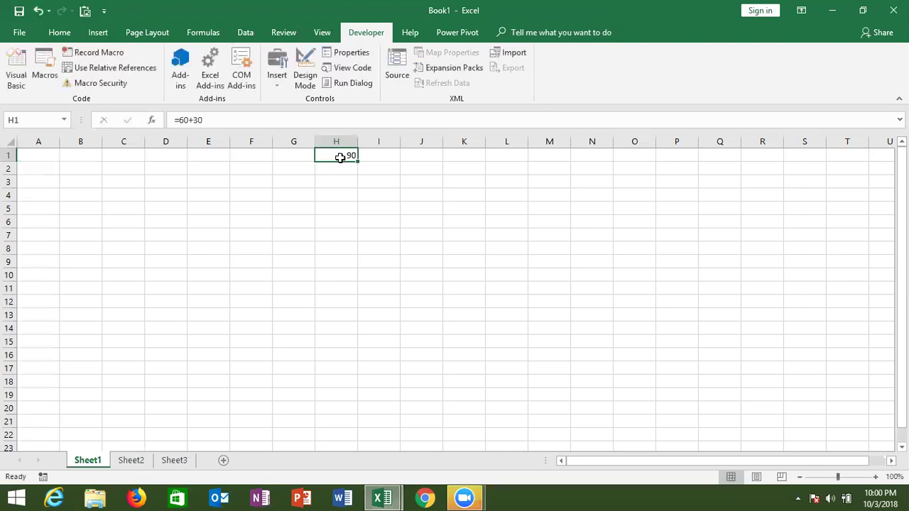
# Type the plain number 90 into A1, then add blank lines above End Sub
pyautogui.hotkey('alt', 'F11')
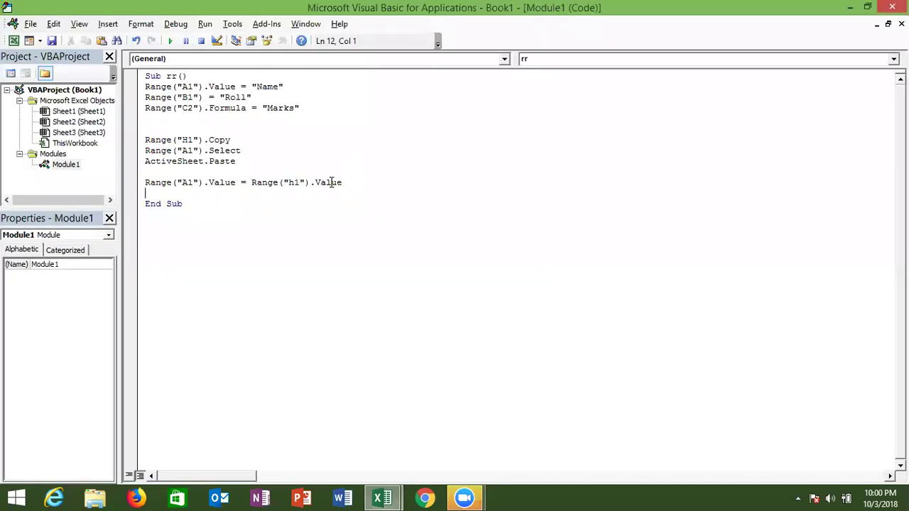
pyautogui.hotkey('alt', 'F11')
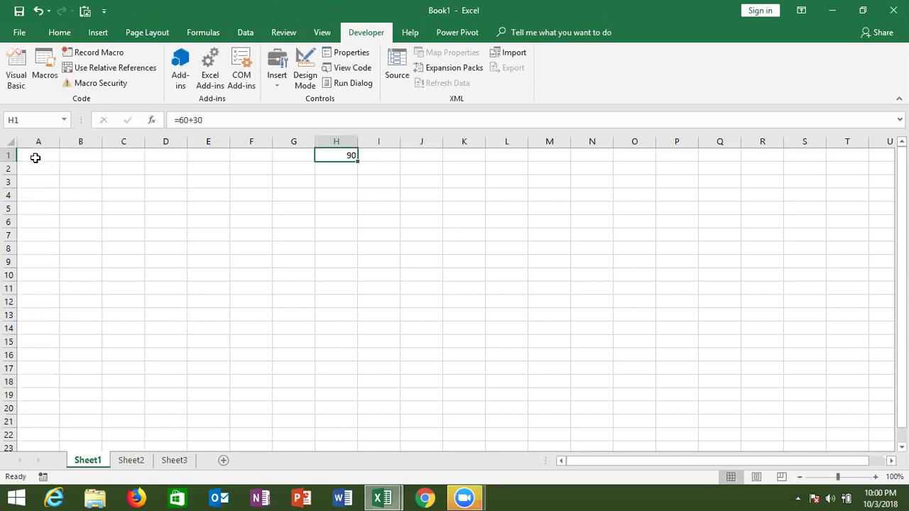
pyautogui.click(35, 158)
pyautogui.write('90')
pyautogui.press('Return')
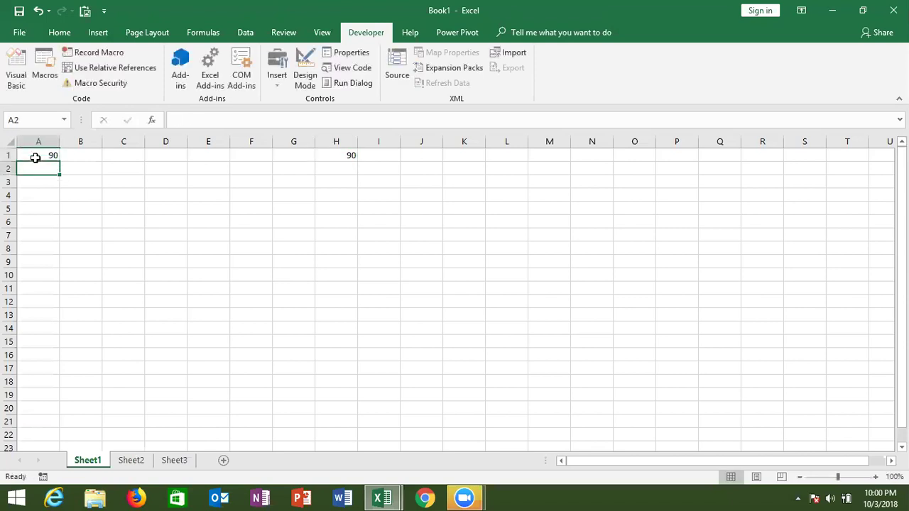
pyautogui.click(34, 158)
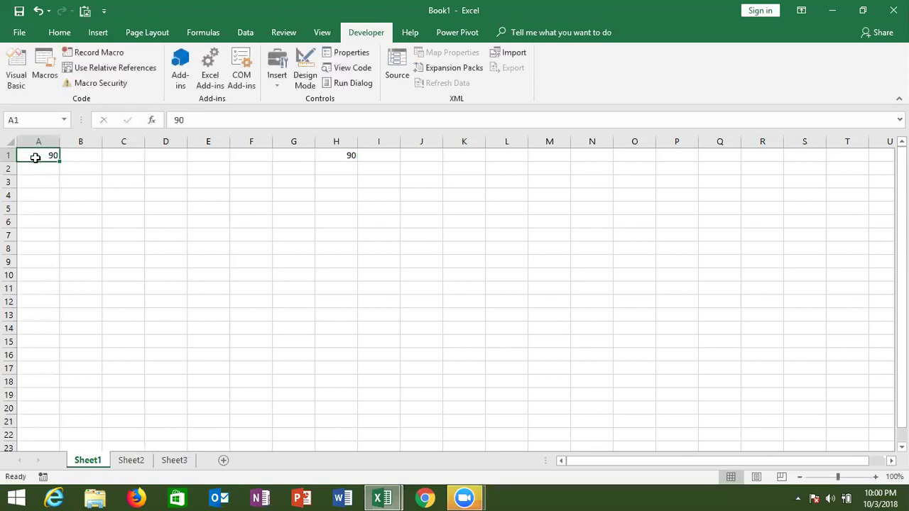
pyautogui.hotkey('alt', 'Tab')
pyautogui.press('Return')
pyautogui.press('Return')
pyautogui.press('Return')
pyautogui.press('Up')
pyautogui.press('Up')
pyautogui.press('Up')
pyautogui.press('Up')
# Duplicate the H1-to-A1 line and change it to Range("A1").Formula = Range("h1").Formula
pyautogui.hotkey('shift', 'Down')
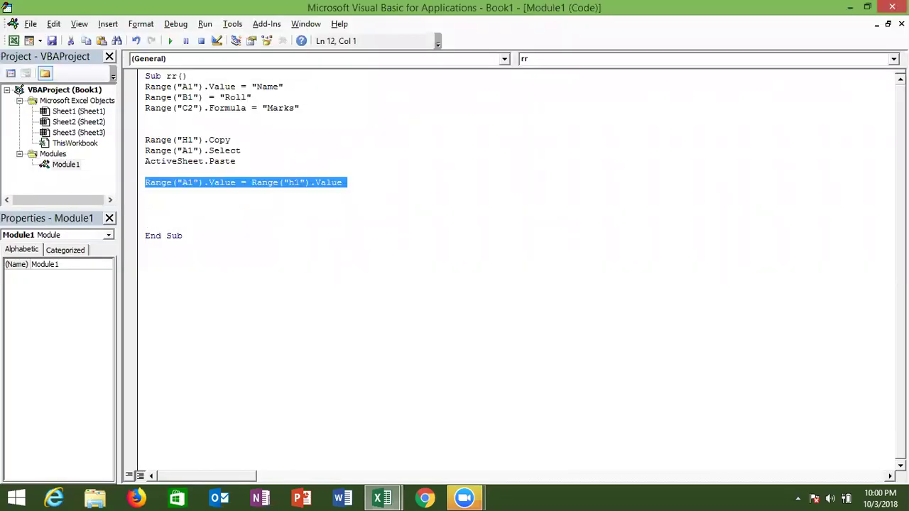
pyautogui.hotkey('ctrl', 'c')
pyautogui.hotkey('ctrl', 'v')
pyautogui.hotkey('ctrl', 'v')
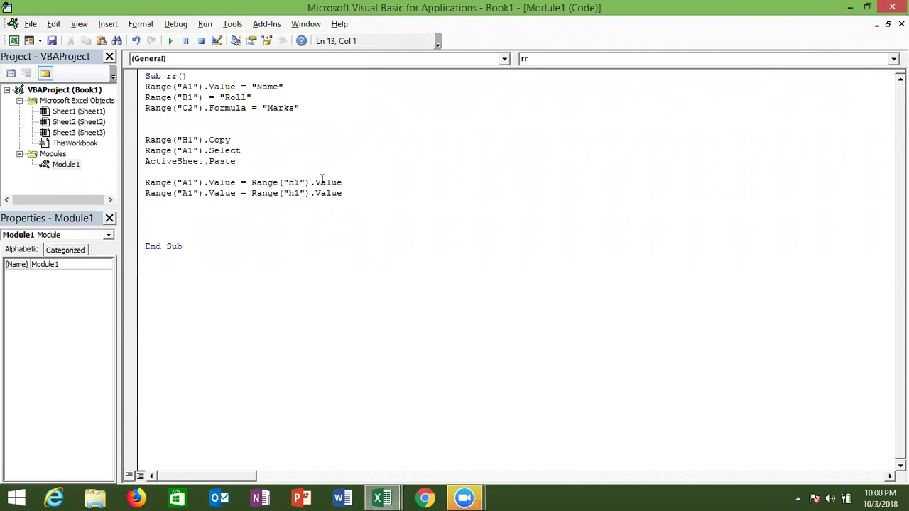
pyautogui.click(344, 193)
pyautogui.press('BackSpace')
pyautogui.press('BackSpace')
pyautogui.press('BackSpace')
pyautogui.press('BackSpace')
pyautogui.press('BackSpace')
pyautogui.write('.formu.')
pyautogui.press('BackSpace')
pyautogui.press('Return')
# Copy H1's formula text =60+30 and paste it into A1
pyautogui.hotkey('alt', 'Tab')
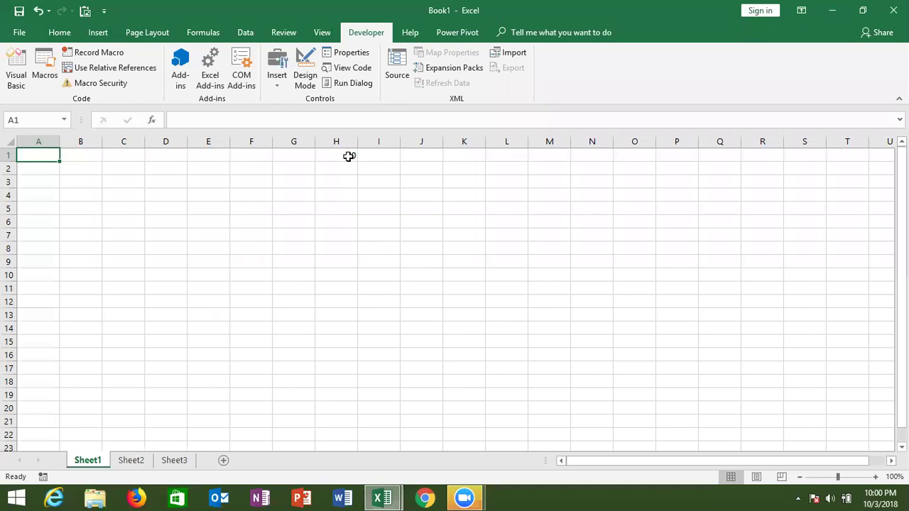
pyautogui.click(349, 156)
pyautogui.write('=60+30')
pyautogui.moveTo(245, 119); pyautogui.dragTo(128, 117)
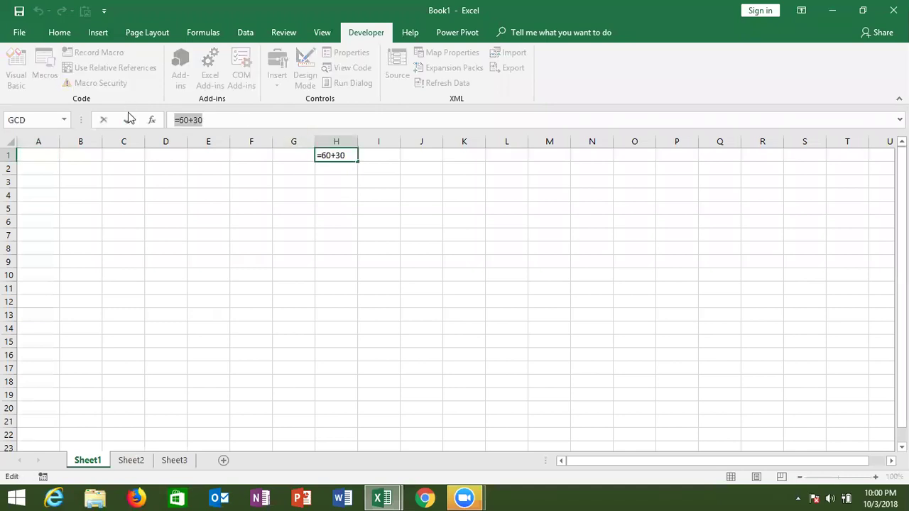
pyautogui.click(129, 117)
pyautogui.click(54, 165)
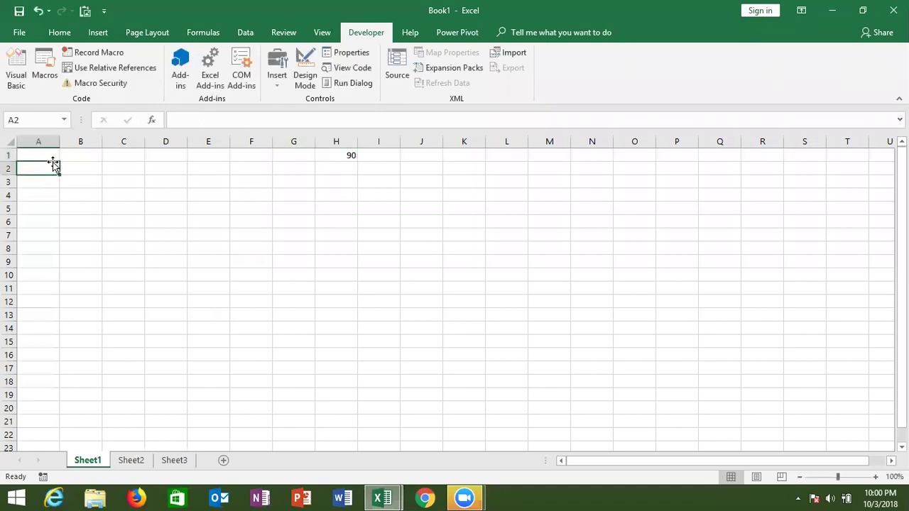
pyautogui.click(56, 156)
pyautogui.hotkey('ctrl', 'v')
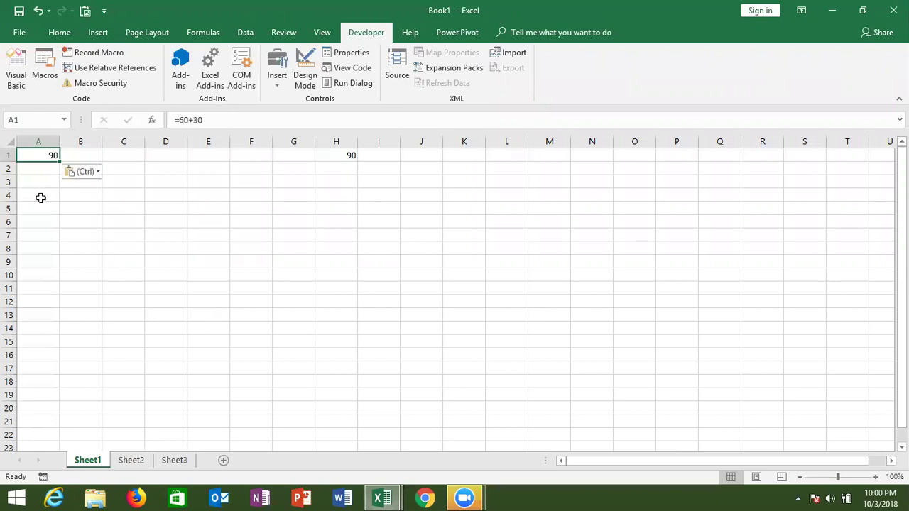
pyautogui.hotkey('alt', 'F11')
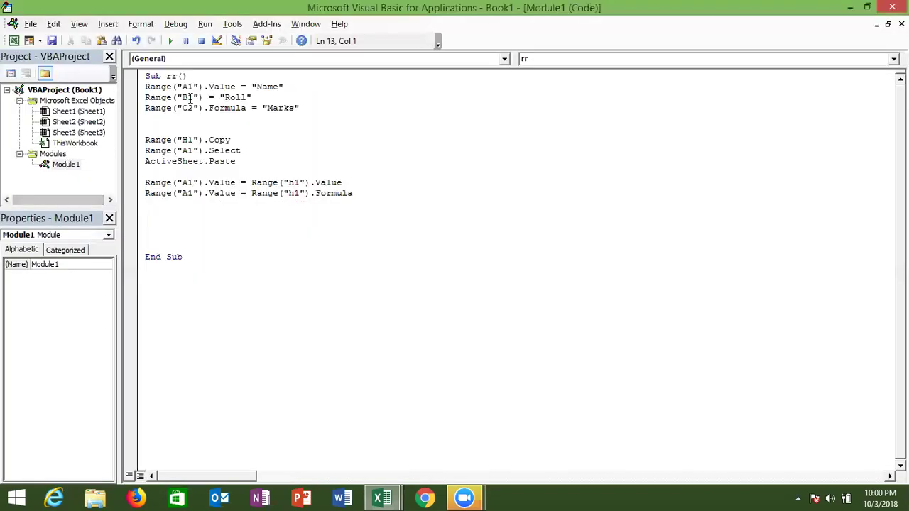
# Point out the Value and Formula properties on the Name, Marks and H1 copy lines
pyautogui.doubleClick(220, 86)
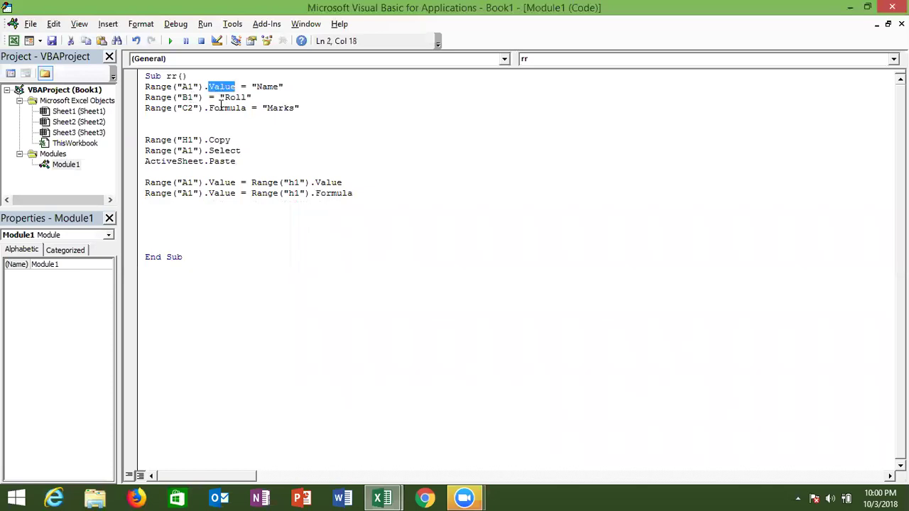
pyautogui.doubleClick(221, 107)
pyautogui.doubleClick(328, 183)
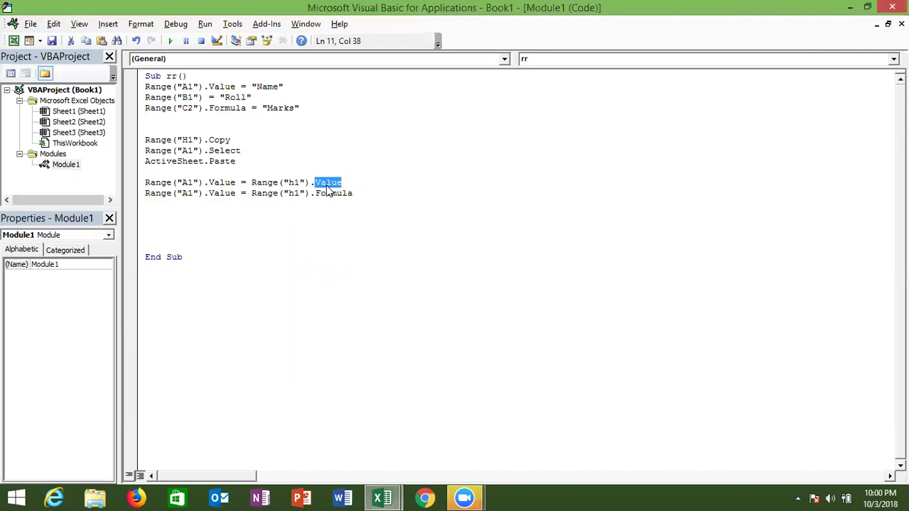
pyautogui.doubleClick(328, 194)
pyautogui.click(151, 217)
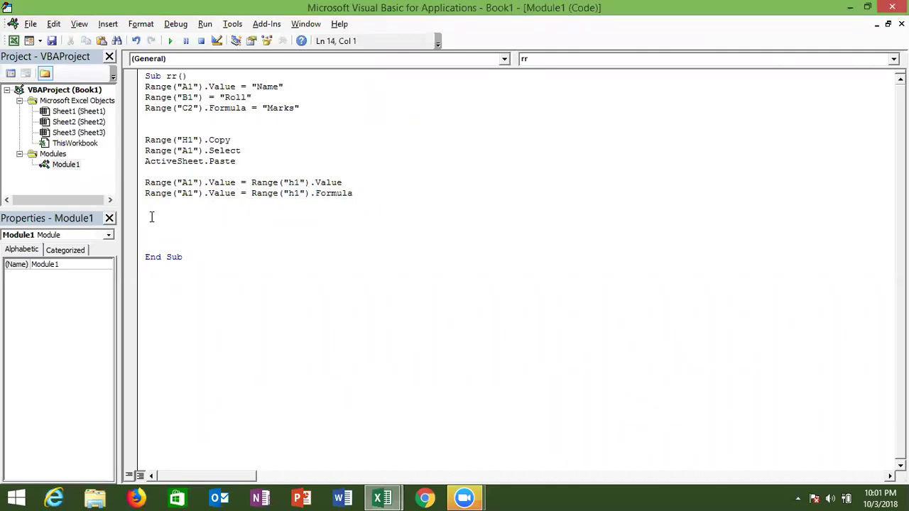
# Toggle a breakpoint on the A1 Name line off, then insert blank lines above the Roll line
pyautogui.click(132, 90)
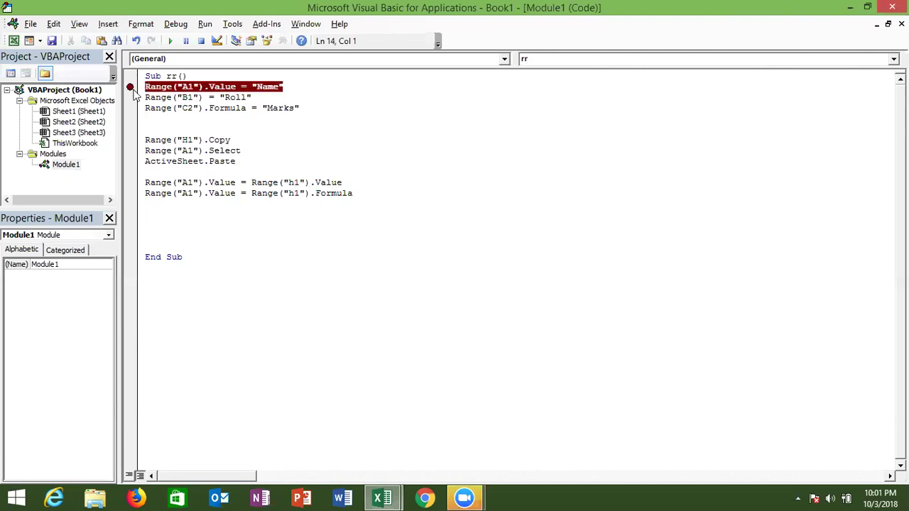
pyautogui.click(132, 88)
pyautogui.click(146, 97)
pyautogui.press('Return')
pyautogui.press('Return')
pyautogui.click(146, 86)
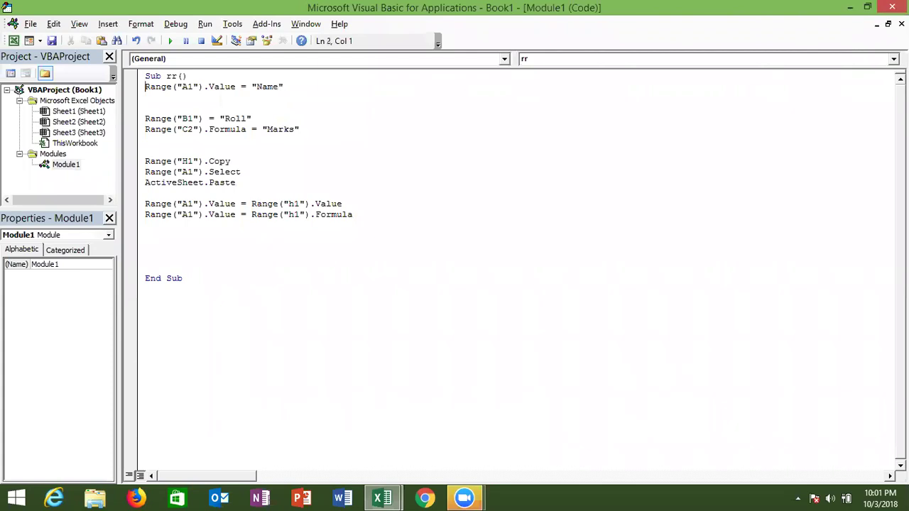
pyautogui.hotkey('alt', 'Tab')
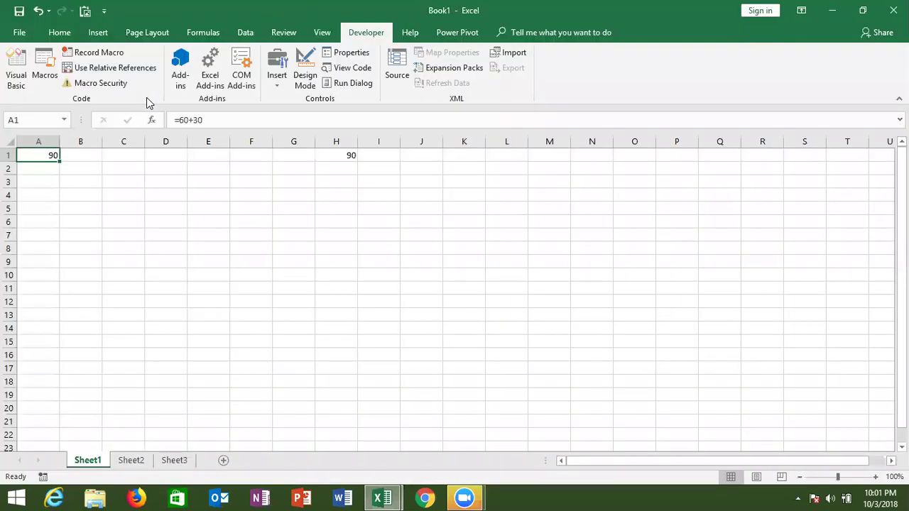
# View the empty Sheet2, return to Sheet1, then start a Sheets("Sheet2").Select line above End Sub
pyautogui.click(144, 461)
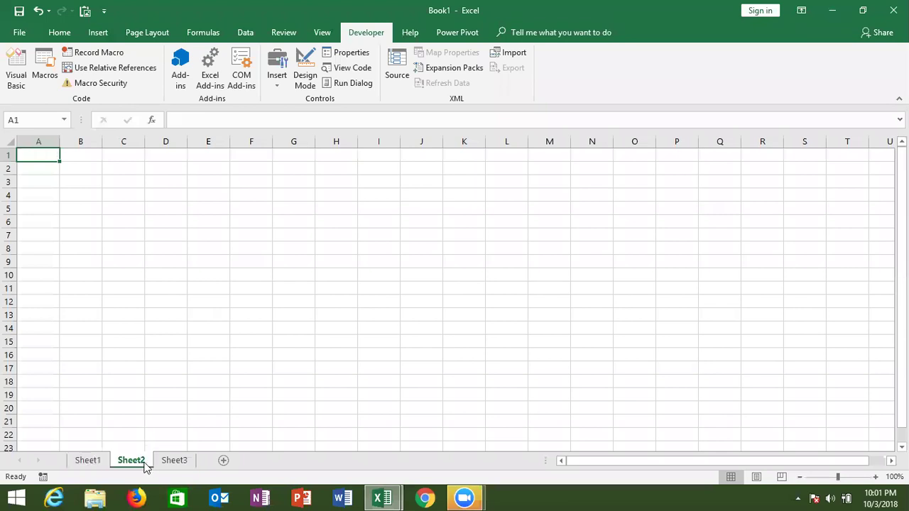
pyautogui.click(95, 461)
pyautogui.press('alt')
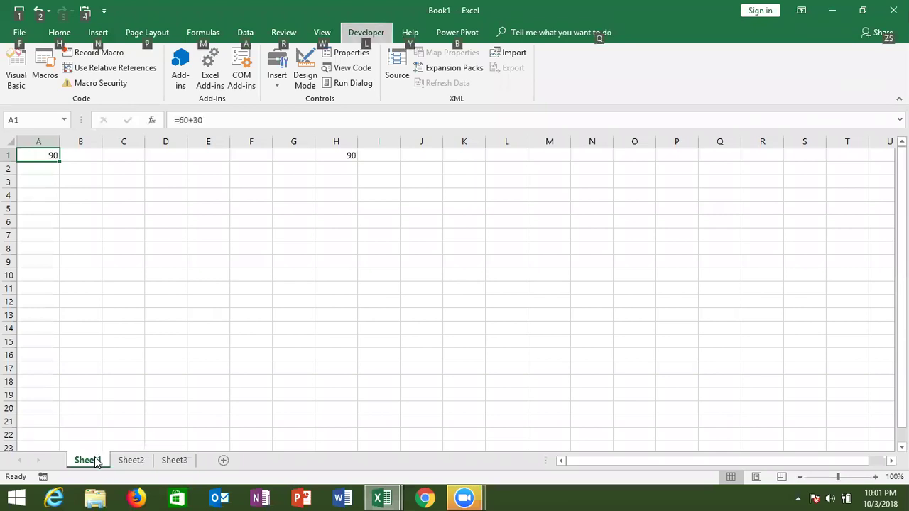
pyautogui.hotkey('alt', 'Tab')
pyautogui.press('Down')
pyautogui.press('Down')
pyautogui.press('Down')
pyautogui.press('Down')
pyautogui.press('Down')
pyautogui.press('Down')
pyautogui.press('Up')
pyautogui.press('Up')
pyautogui.write('sheets("Sheet2')
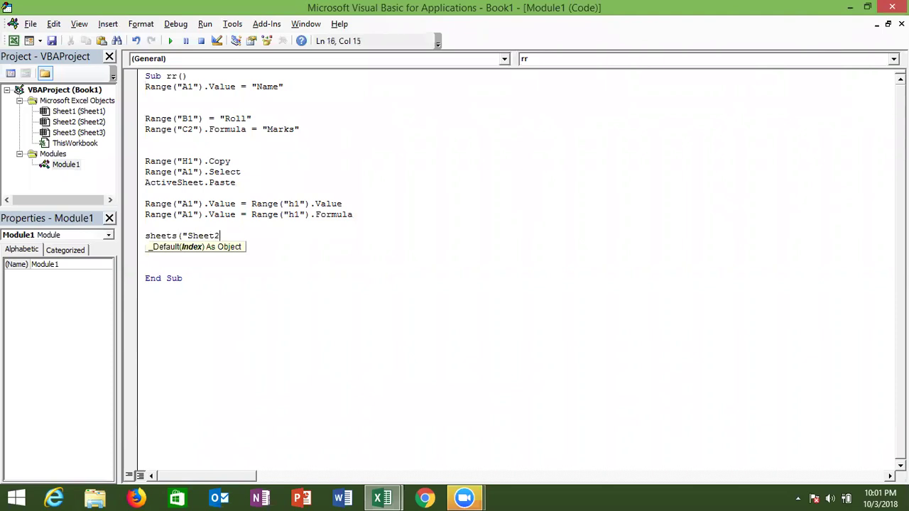
pyautogui.write('").s')
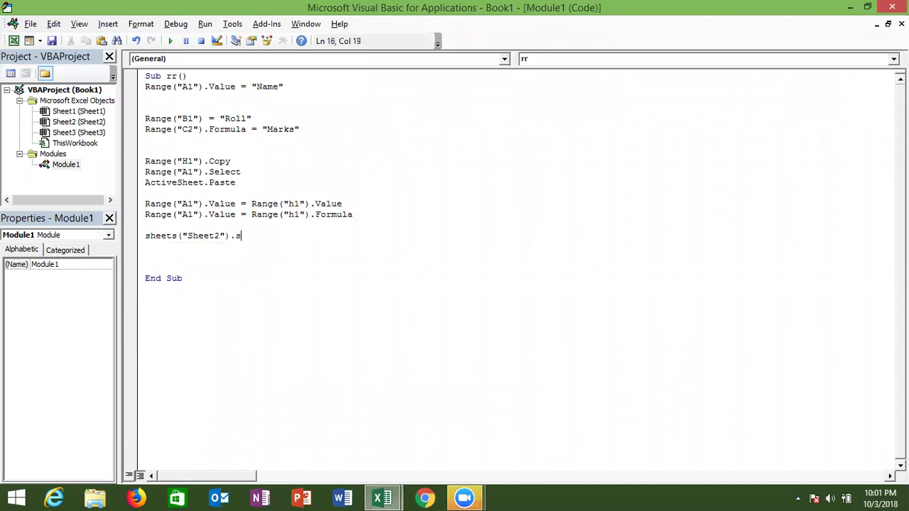
pyautogui.write('elect')
# After selecting Sheet2, add Range("A1").Value = "Name" on the next line
pyautogui.press('Return')
pyautogui.write('range("A1")')
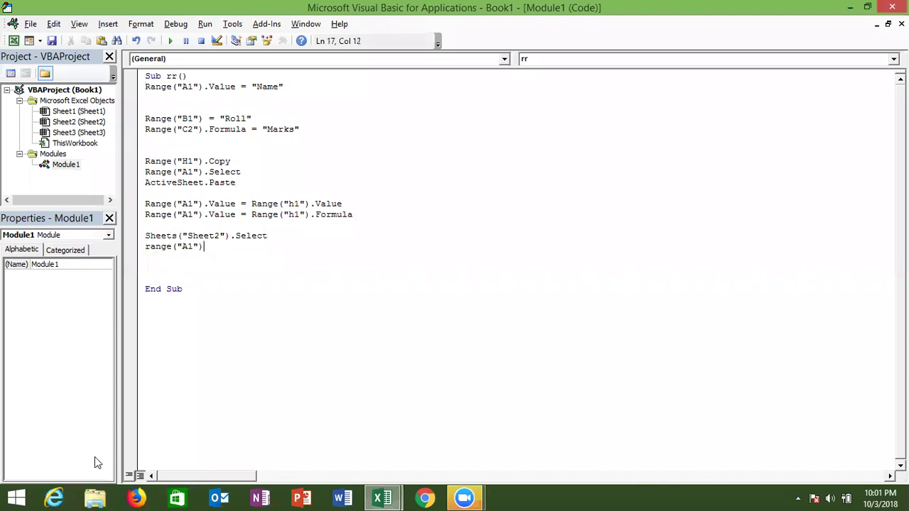
pyautogui.write('.val')
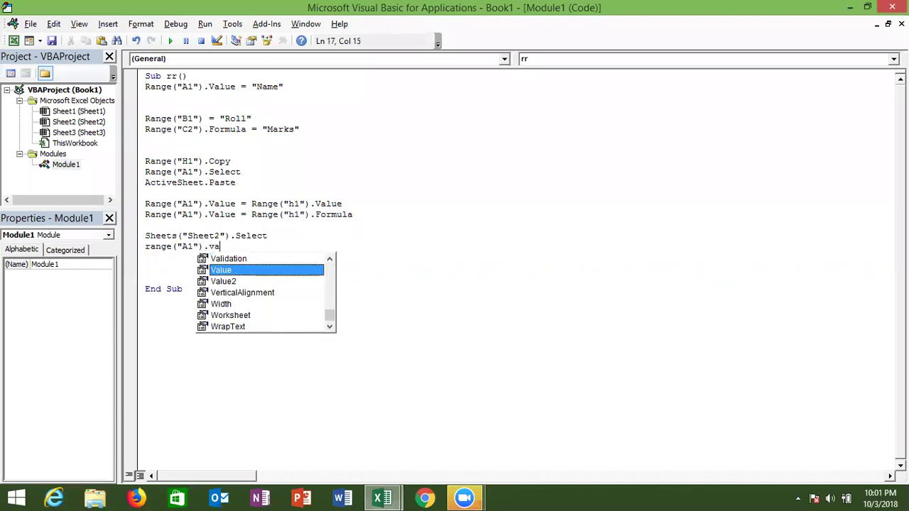
pyautogui.press('Tab')
pyautogui.write('= "Name"')
pyautogui.press('Return')
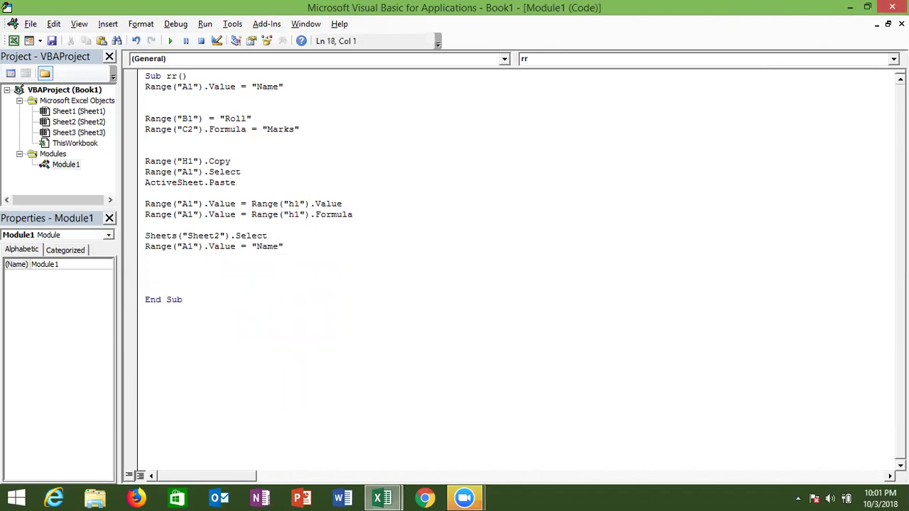
# Add Sheets("Sheet2").Range("A1").Value = "Name" to write Name into Sheet2 directly
pyautogui.press('Return')
pyautogui.write('sheets("S')
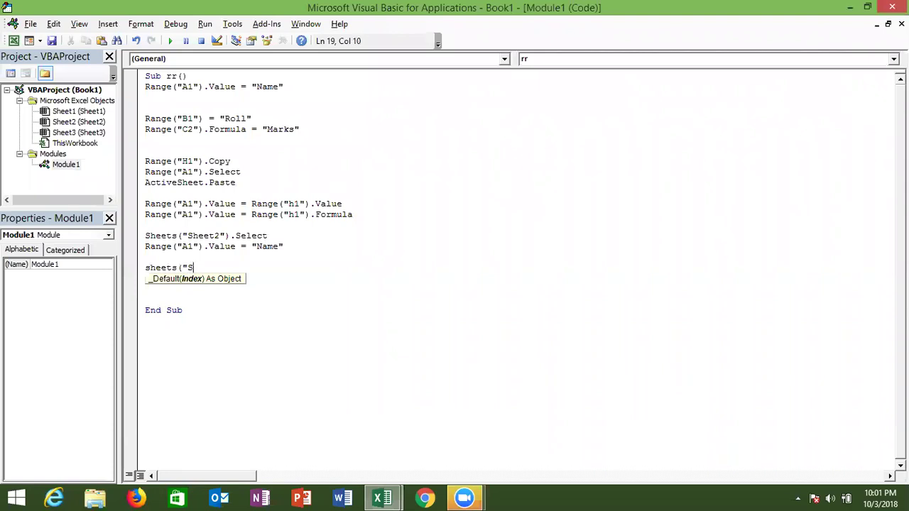
pyautogui.write('heet2").')
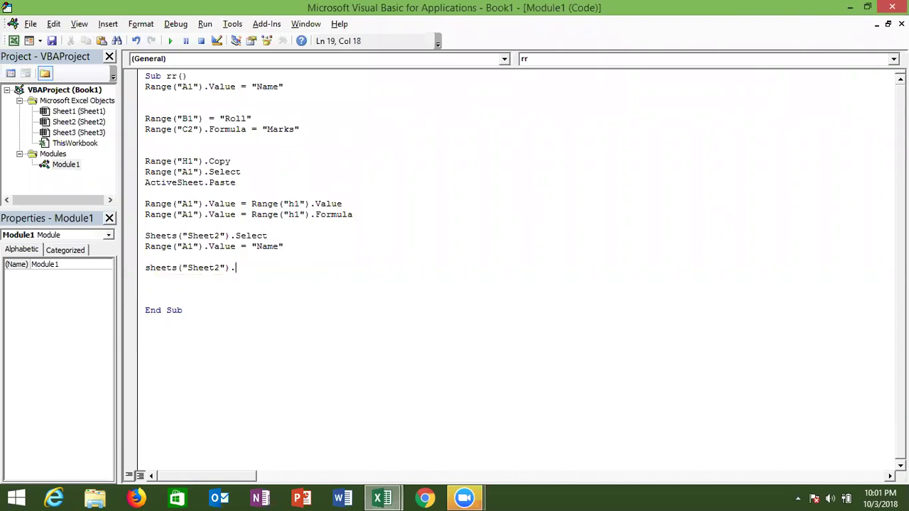
pyautogui.write('range("A1").value="Name"')
pyautogui.press('Return')
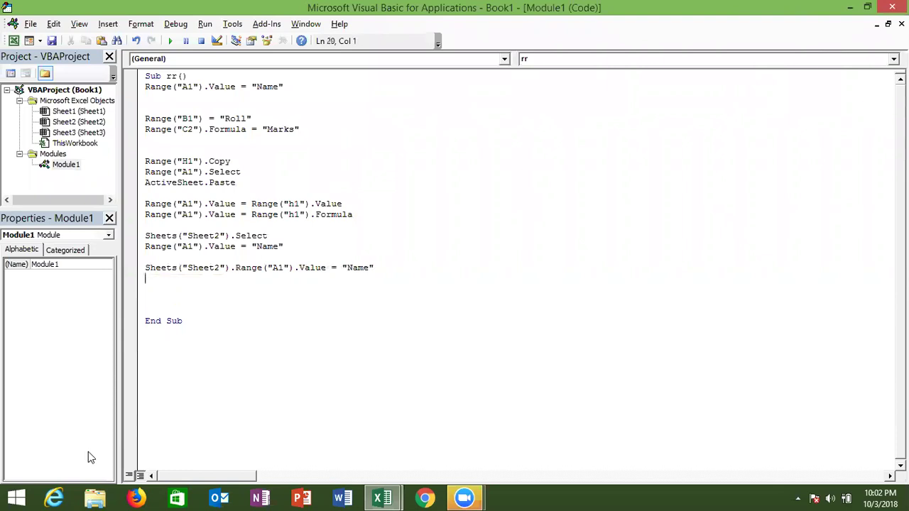
# Add Range("A1").Select on a new line directly under Sub rr()
pyautogui.click(140, 86)
pyautogui.press('Return')
pyautogui.press('Return')
pyautogui.press('Return')
pyautogui.press('Return')
pyautogui.press('Return')
pyautogui.click(145, 107)
pyautogui.click(145, 97)
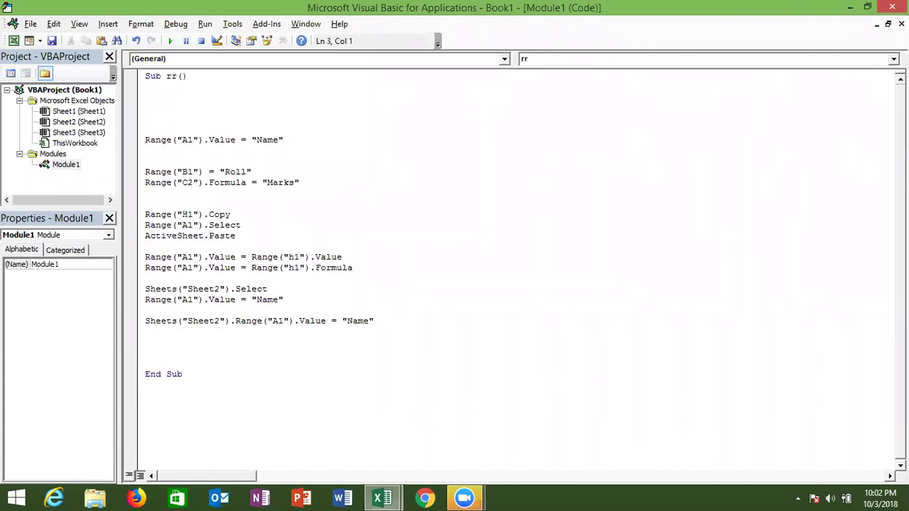
pyautogui.write('range')
pyautogui.write('("A1"')
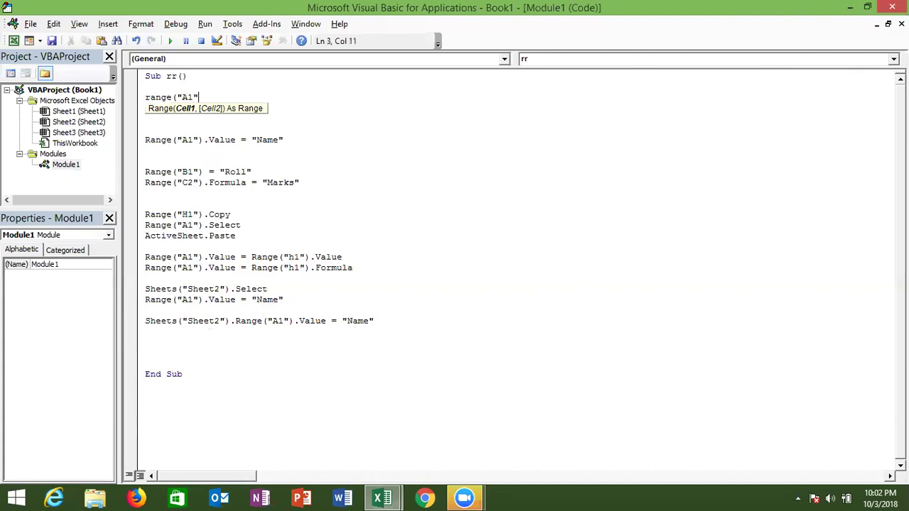
pyautogui.write(').sel')
pyautogui.press('Return')
# Insert Sheets("Sheet2").Select above the A1 selection and remove the extra blank line
pyautogui.press('Up')
pyautogui.press('Return')
pyautogui.press('Up')
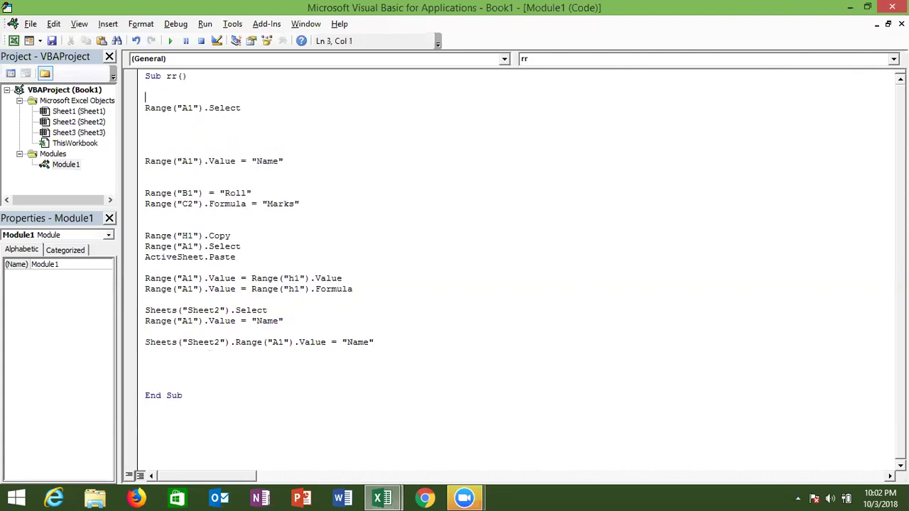
pyautogui.write('sheets("Sheet2"')
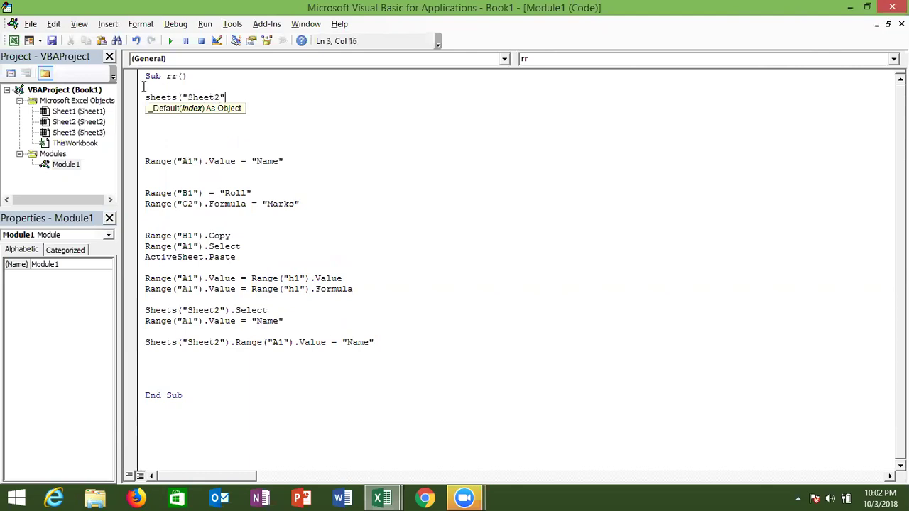
pyautogui.write(').select')
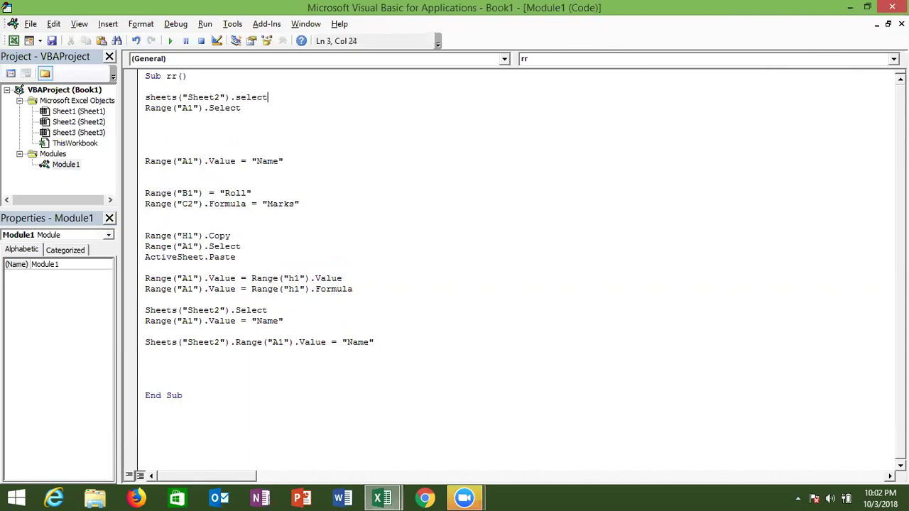
pyautogui.press('Return')
pyautogui.press('Delete')
pyautogui.press('Up')
pyautogui.press('Up')
pyautogui.doubleClick(230, 108)
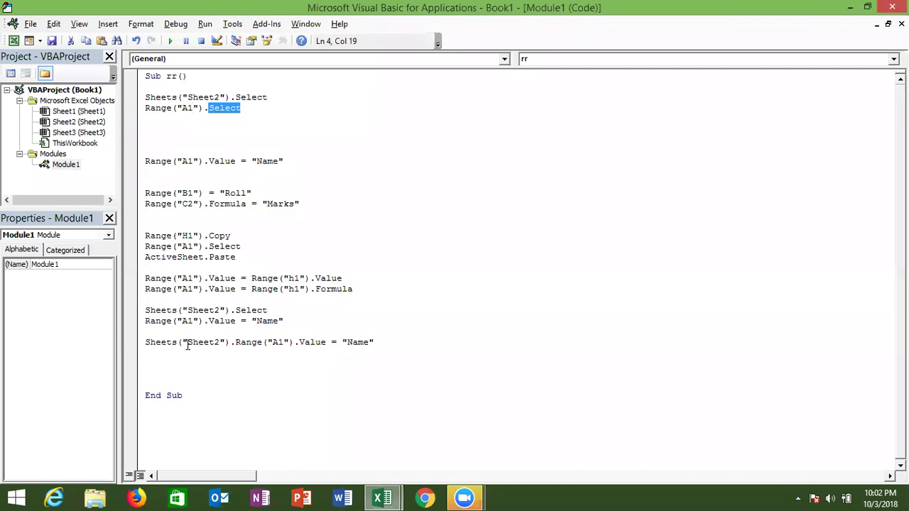
pyautogui.click(139, 348)
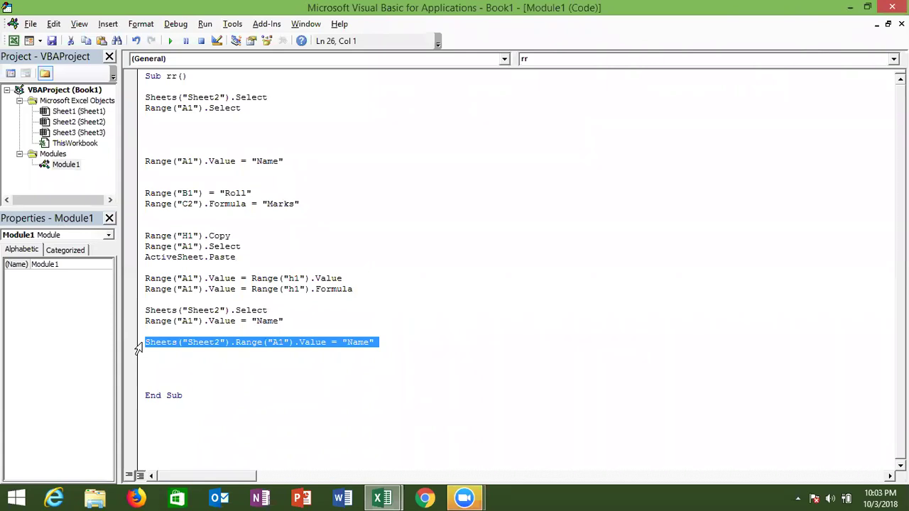
# Insert Workbooks("Book1.xlsm").Activate above the Sheets("Sheet2").Select line
pyautogui.press('Up')
pyautogui.press('Up')
pyautogui.press('Up')
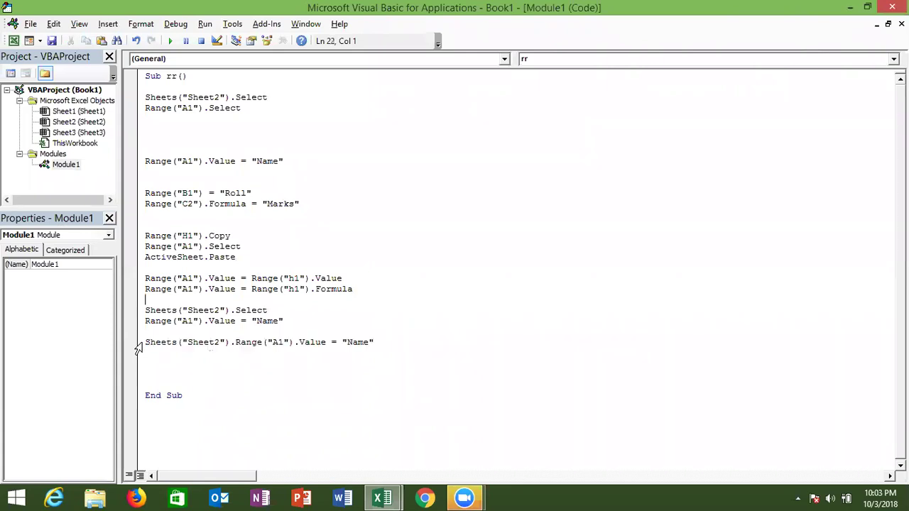
pyautogui.press('Return')
pyautogui.press('Up')
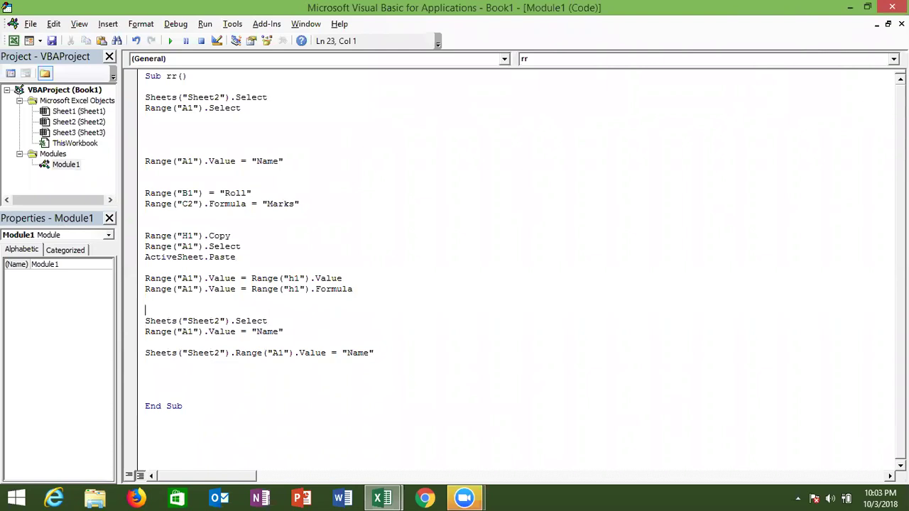
pyautogui.write('workbooks("Book')
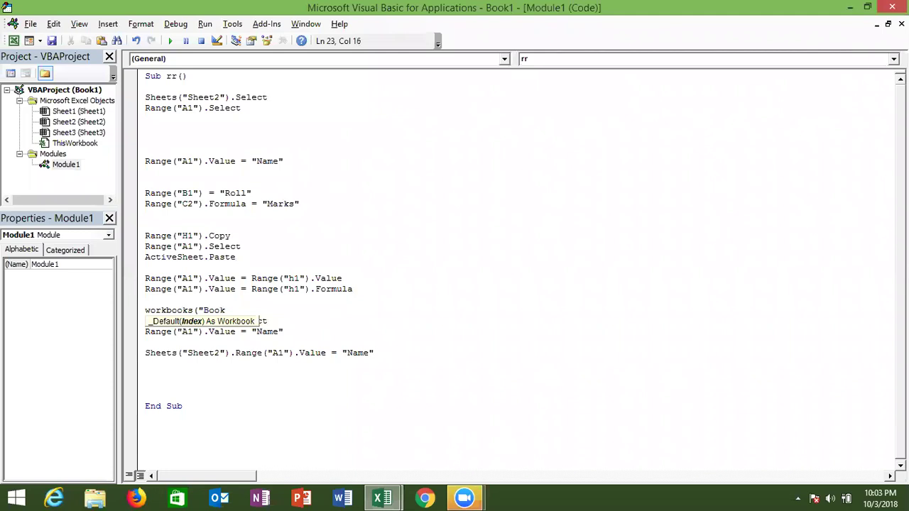
pyautogui.write('1.xal')
pyautogui.press('BackSpace')
pyautogui.press('BackSpace')
pyautogui.write('lm')
pyautogui.press('BackSpace')
pyautogui.write('sx')
pyautogui.press('BackSpace')
pyautogui.write('m"')
pyautogui.write(')')
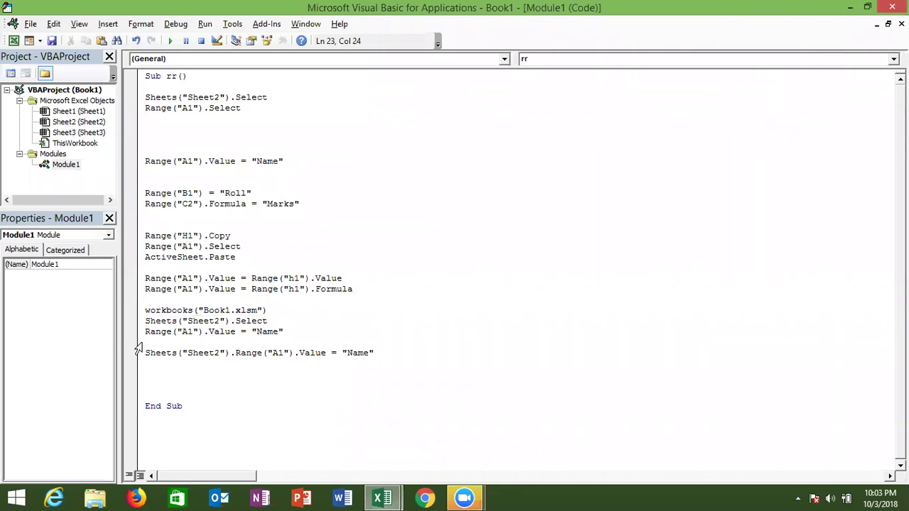
pyautogui.write('.se')
pyautogui.press('BackSpace')
pyautogui.press('BackSpace')
pyautogui.write('ac')
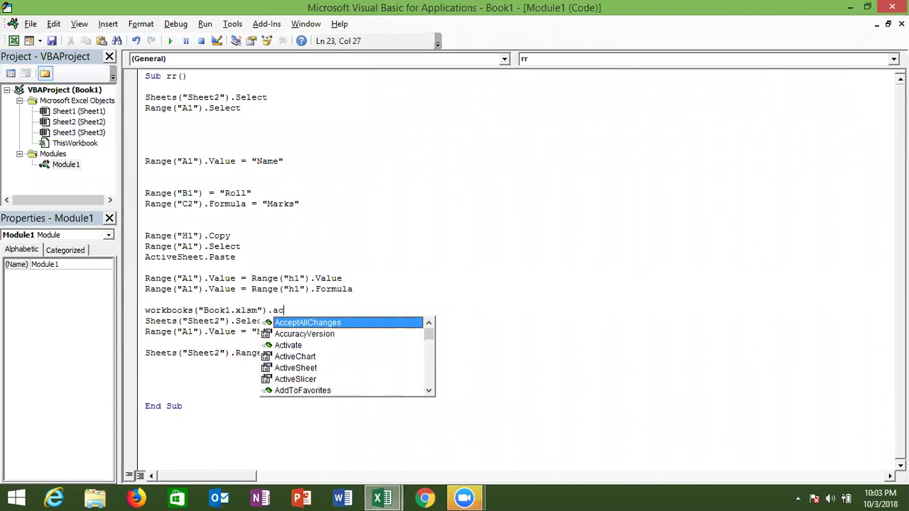
pyautogui.write('t')
pyautogui.press('Tab')
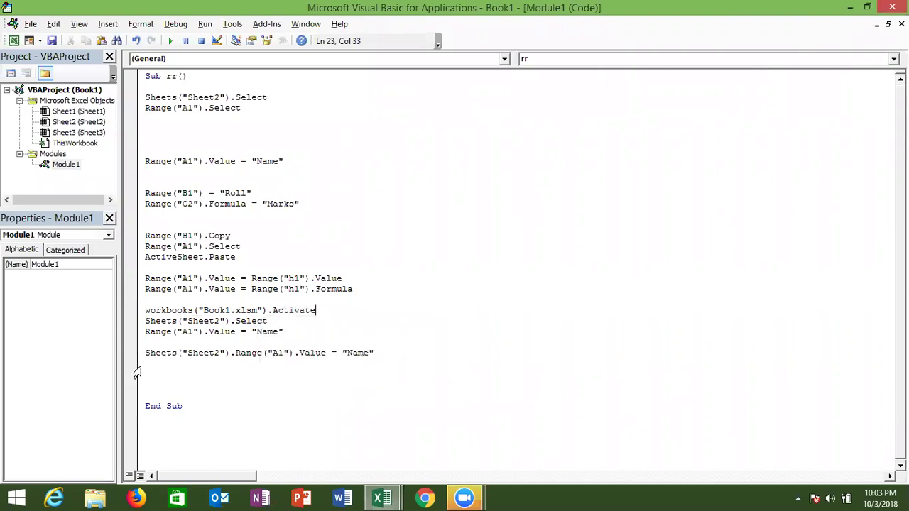
pyautogui.click(155, 354)
# Prefix the Sheet2 A1 Name line with the copied Workbooks("Book1.xlsm"). reference
pyautogui.moveTo(270, 310); pyautogui.dragTo(137, 319)
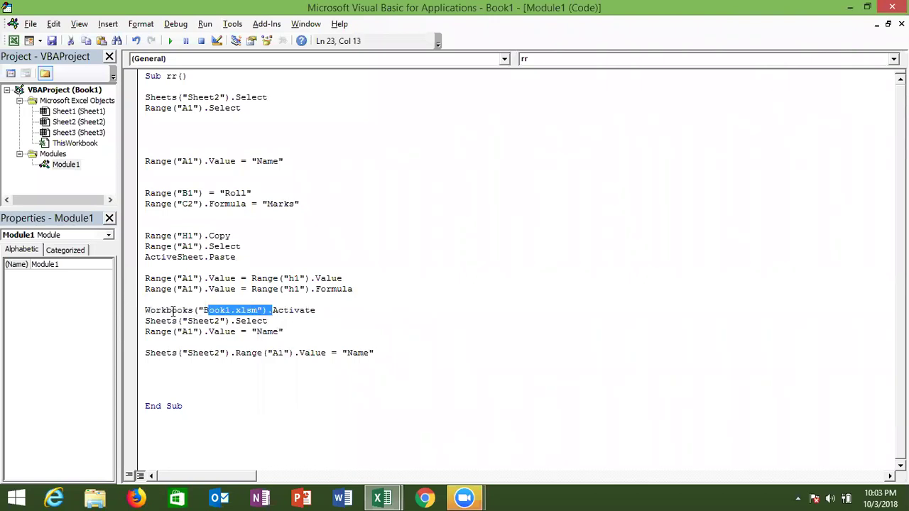
pyautogui.hotkey('ctrl', 'c')
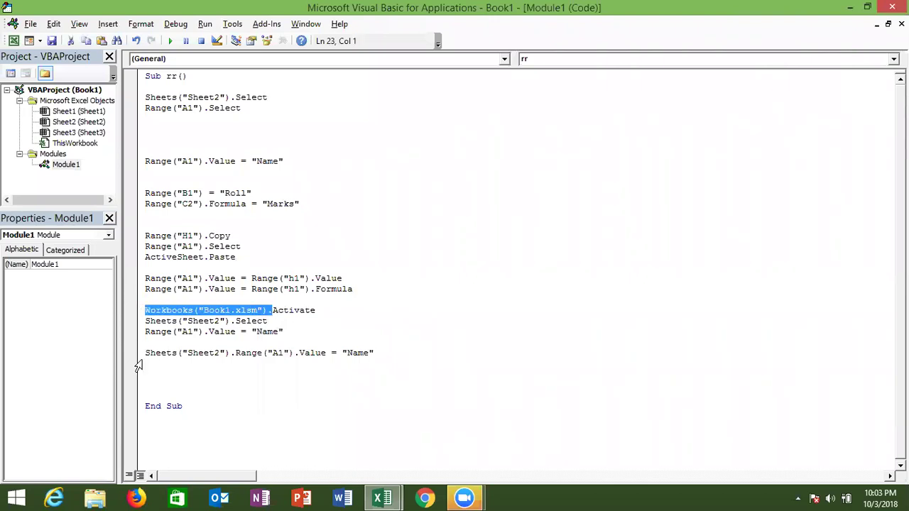
pyautogui.click(145, 353)
pyautogui.hotkey('ctrl', 'v')
pyautogui.click(164, 377)
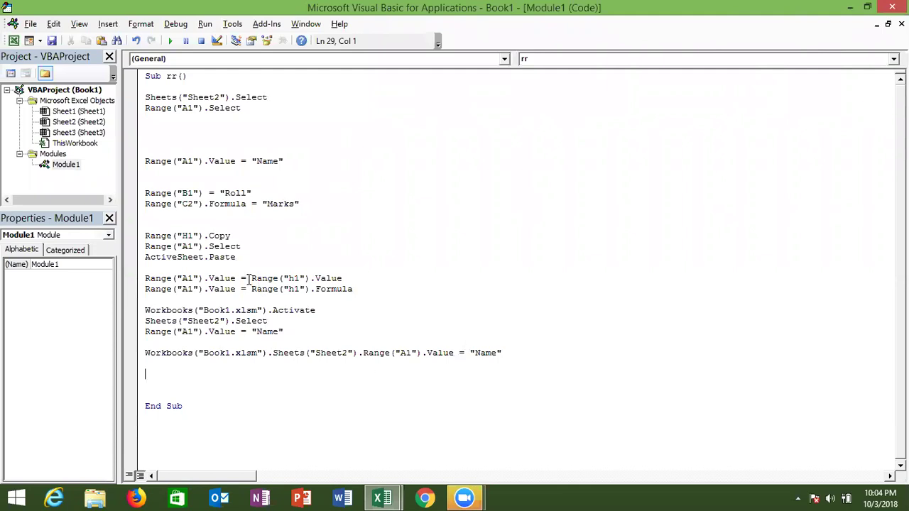
# Replace "Name" with Range("h1").Value and extend the workbook's Sheets("Sheet2").Range("A1") reference
pyautogui.moveTo(247, 278); pyautogui.dragTo(344, 278)
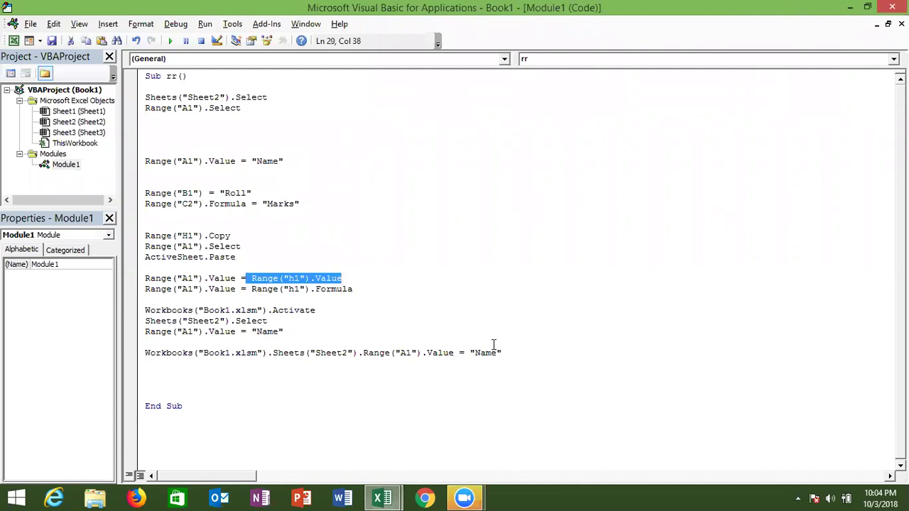
pyautogui.moveTo(470, 353); pyautogui.dragTo(529, 353)
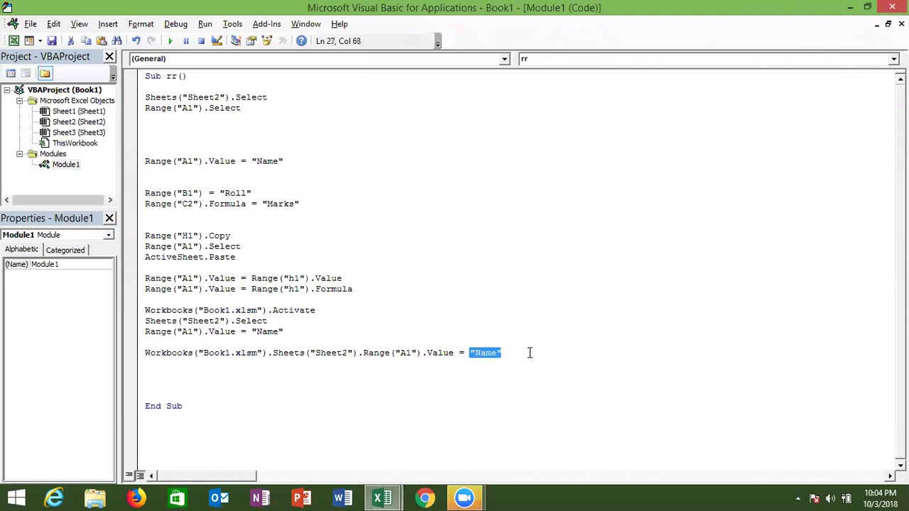
pyautogui.hotkey('ctrl', 'v')
pyautogui.click(475, 353)
pyautogui.write('sm").Shee')
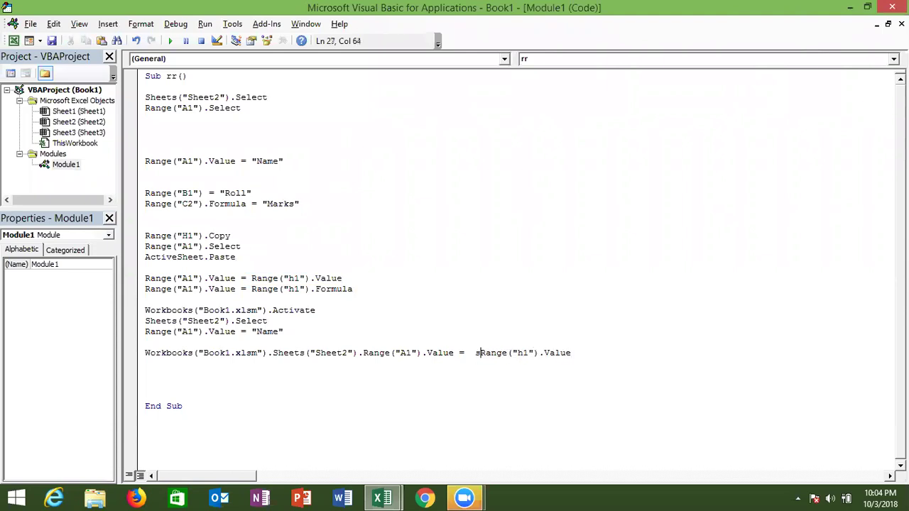
pyautogui.write('ts')
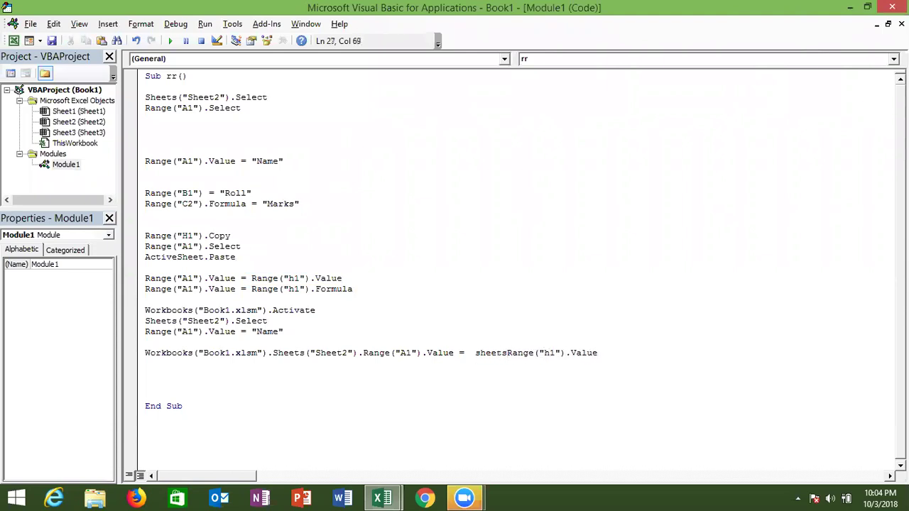
pyautogui.write('("Sheet2").Range("A1").')
pyautogui.click(485, 383)
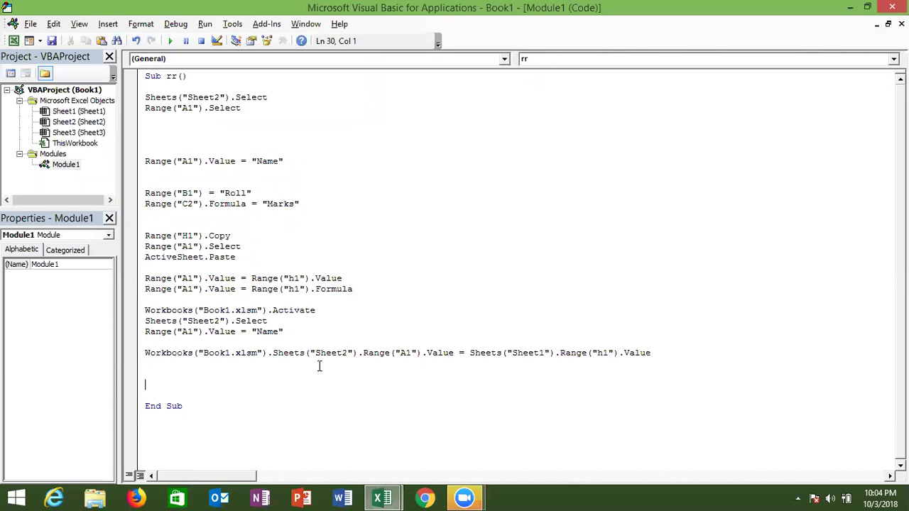
# Qualify the H1 reference with Workbooks("Book2.xlsm").Sheets("Sheet1")
pyautogui.moveTo(273, 353); pyautogui.dragTo(141, 349)
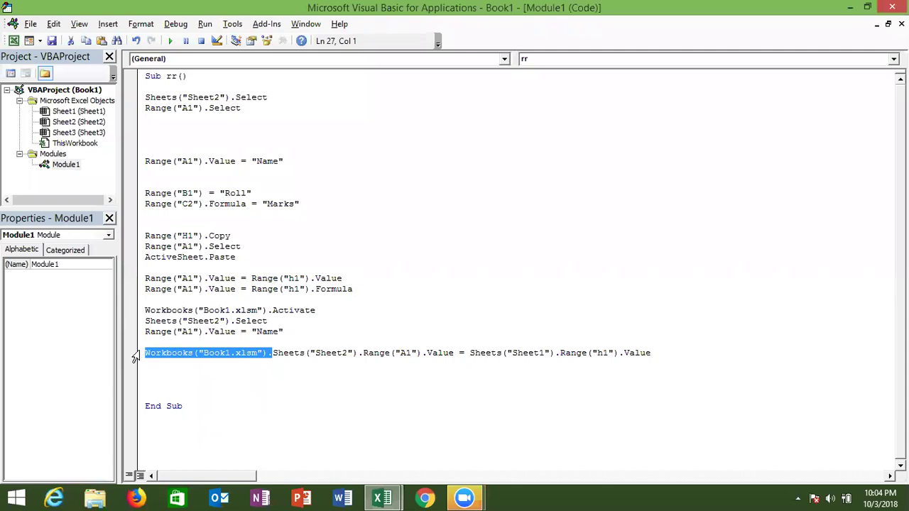
pyautogui.click(468, 357)
pyautogui.hotkey('ctrl', 'v')
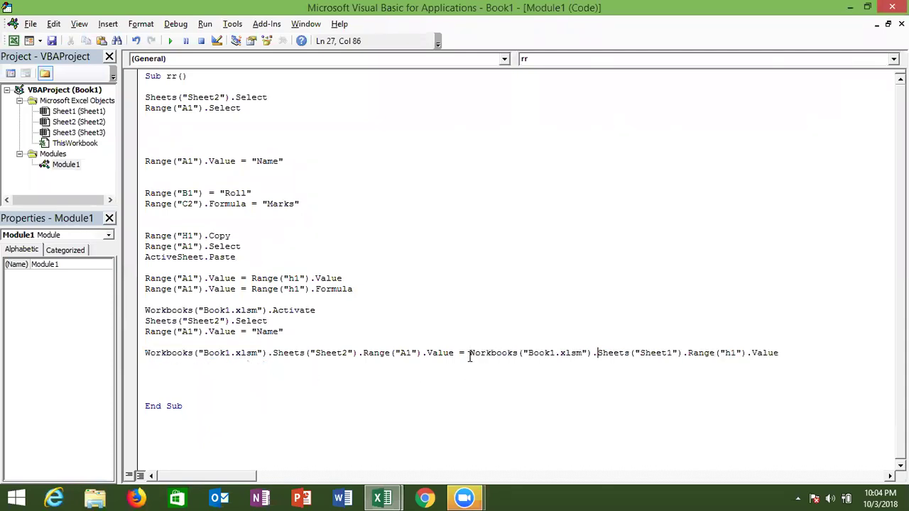
pyautogui.click(485, 394)
pyautogui.click(556, 355)
pyautogui.press('BackSpace')
pyautogui.write('2')
pyautogui.click(544, 375)
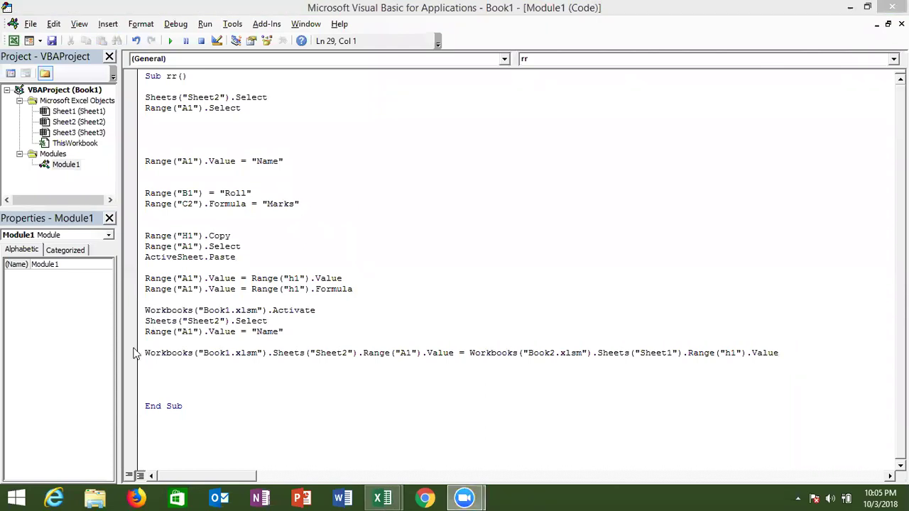
# Start a new Sub rr() below End Sub
pyautogui.click(160, 364)
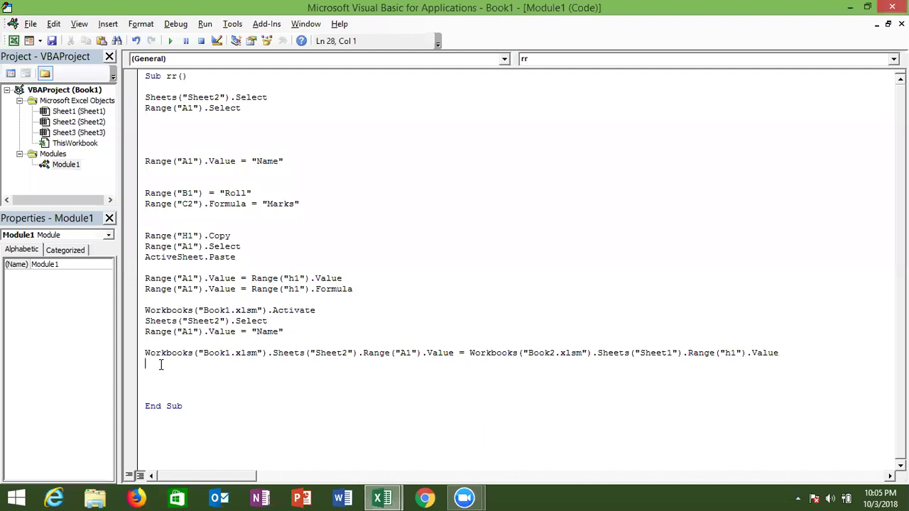
pyautogui.press('Return')
pyautogui.press('Down')
pyautogui.press('Down')
pyautogui.press('Down')
pyautogui.press('Down')
pyautogui.write('sub rr(')
# Finish the new rr skeleton, then clear A1 in Book1 and select down column A
pyautogui.press('Return')
pyautogui.press('Return')
pyautogui.press('Down')
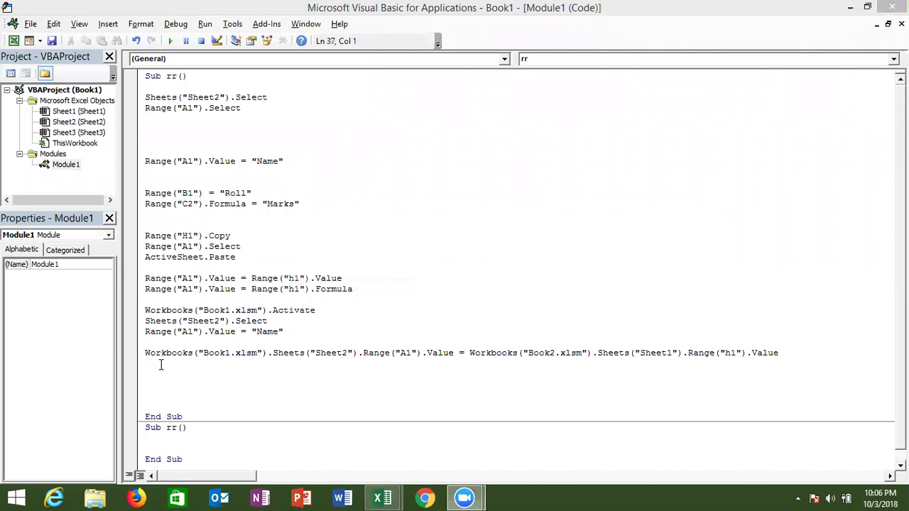
pyautogui.hotkey('alt', 'Tab')
pyautogui.hotkey('alt', 'Tab')
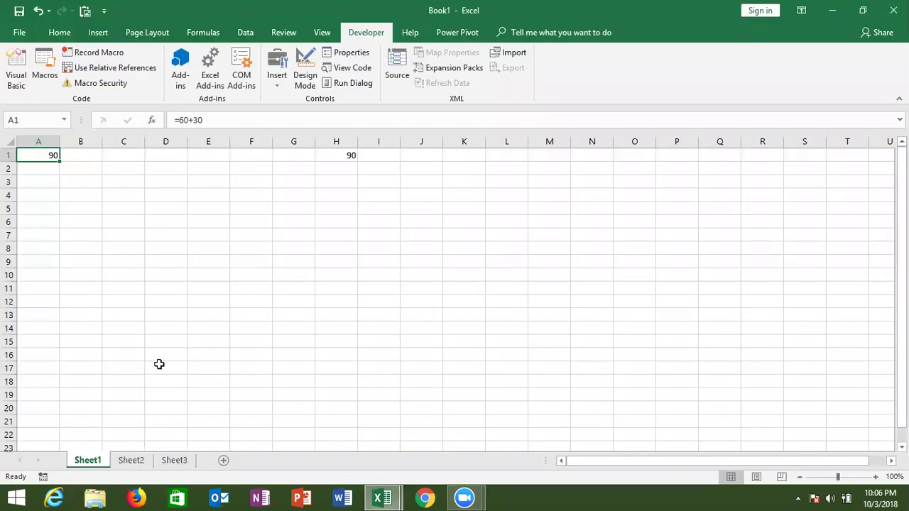
pyautogui.press('Delete')
pyautogui.hotkey('shift', 'Down')
pyautogui.hotkey('shift', 'Down')
pyautogui.hotkey('shift', 'Down')
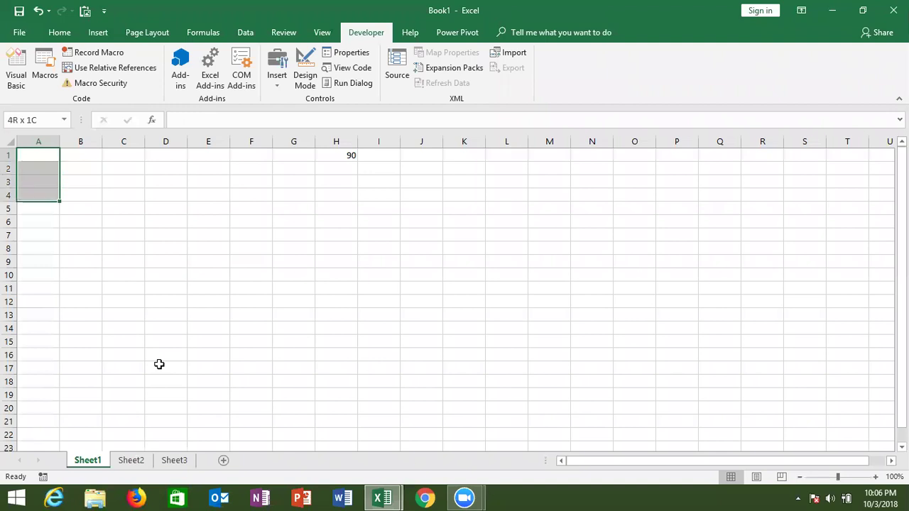
pyautogui.hotkey('shift', 'Down')
pyautogui.hotkey('shift', 'Down')
pyautogui.hotkey('shift', 'Down')
pyautogui.hotkey('shift', 'Down')
pyautogui.hotkey('shift', 'Down')
pyautogui.hotkey('shift', 'Down')
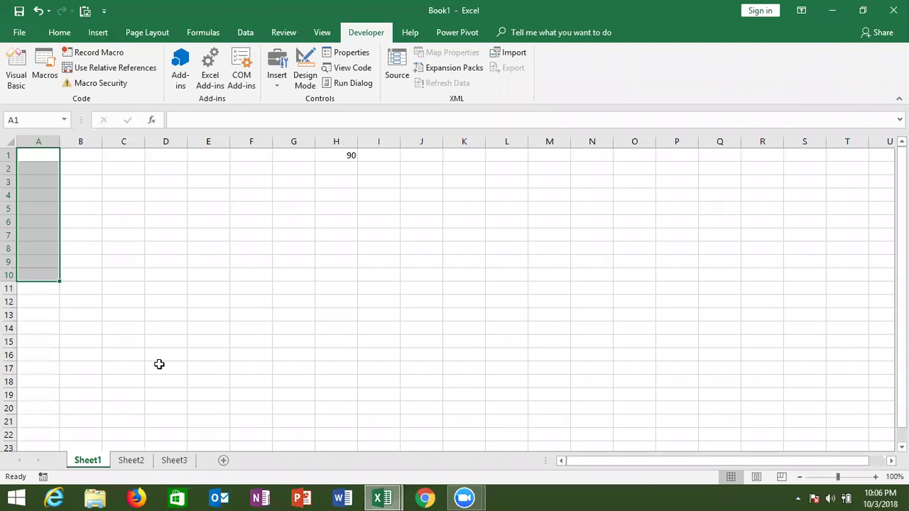
# Write Range("A1:A10").Value = 100 inside the new macro
pyautogui.hotkey('alt', 'F11')
pyautogui.press('Up')
pyautogui.press('Up')
pyautogui.write('range')
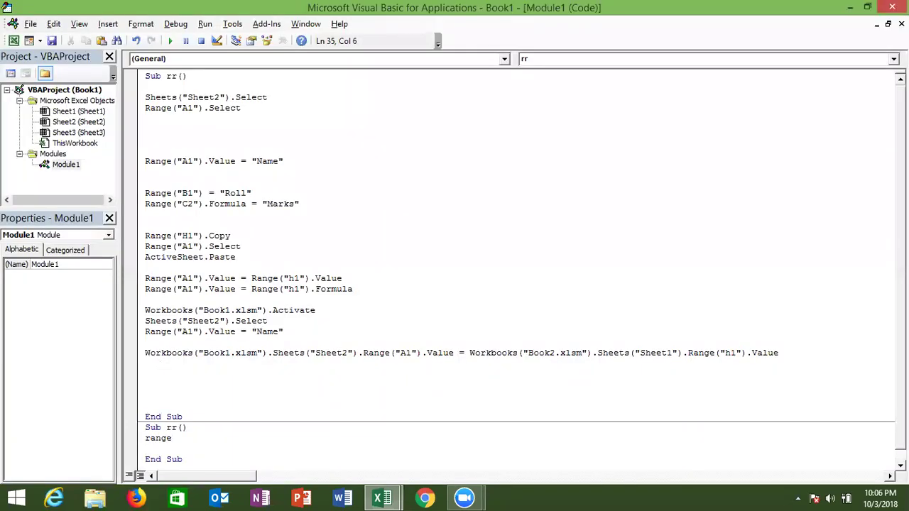
pyautogui.write('("A1')
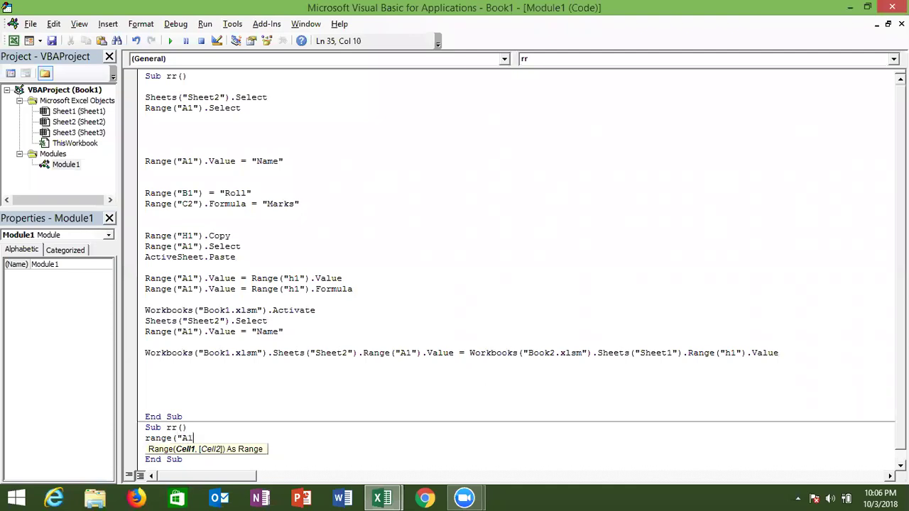
pyautogui.write(':A10")')
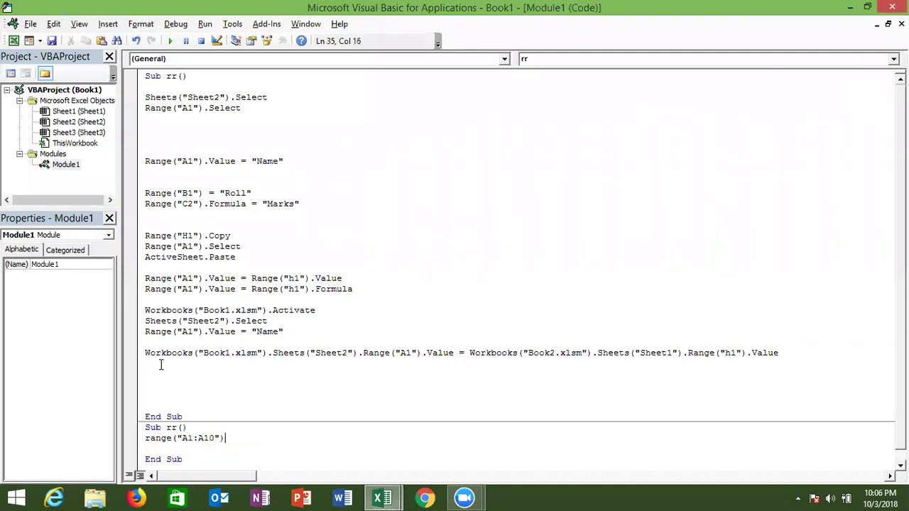
pyautogui.write('.v')
pyautogui.press('Down')
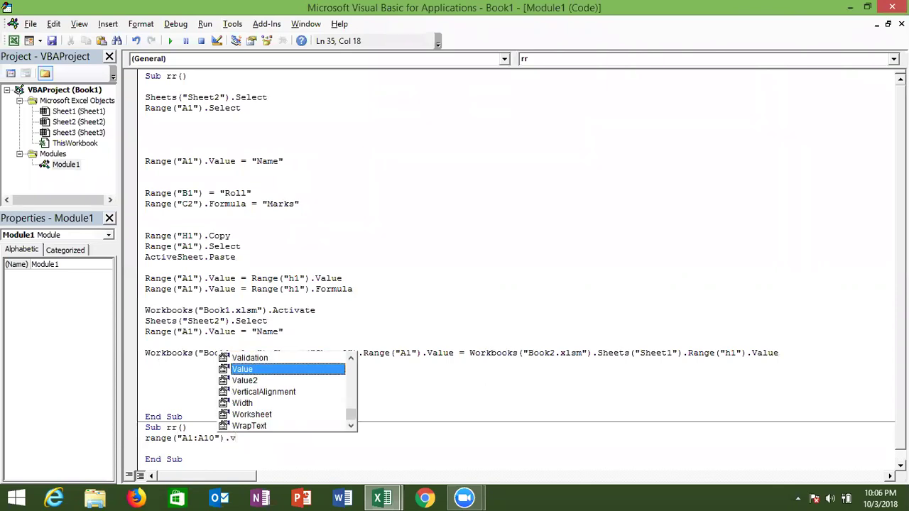
pyautogui.press('Tab')
pyautogui.write('=10')
pyautogui.press('Return')
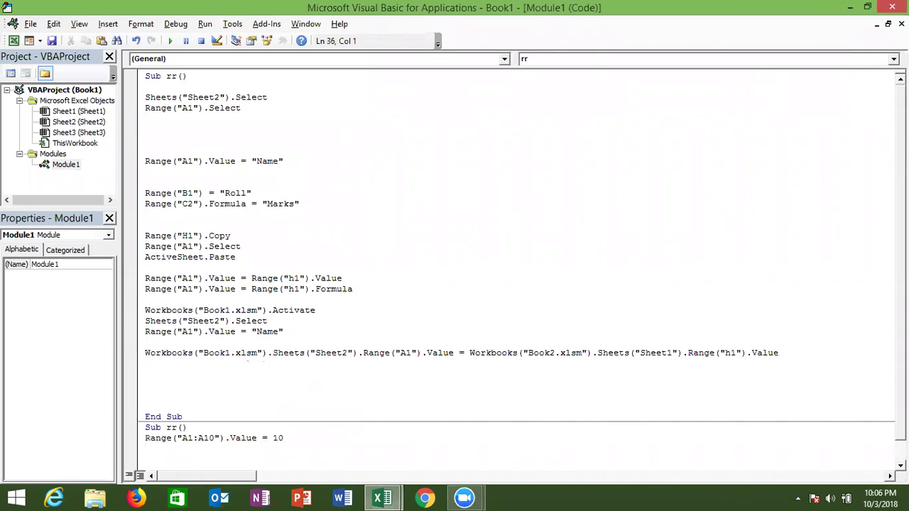
pyautogui.scroll(-2, 376, 280)
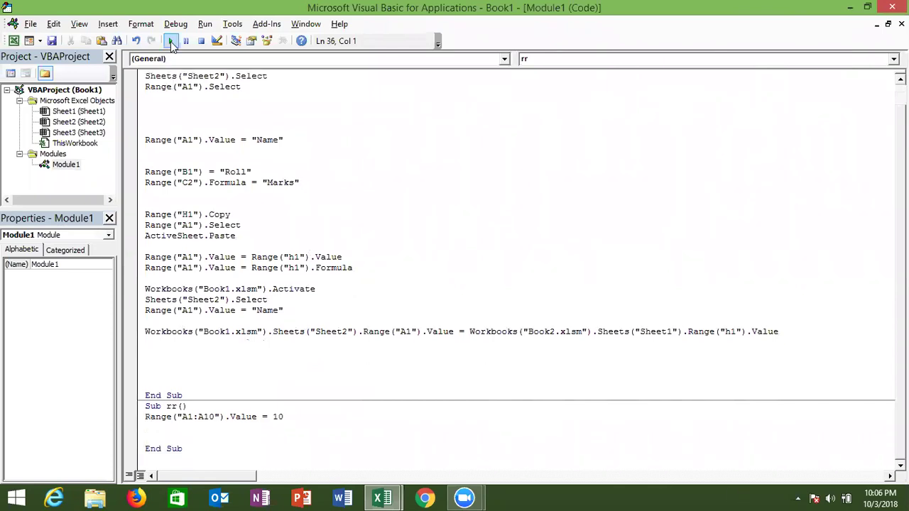
pyautogui.click(303, 417)
pyautogui.write('0')
# After the ambiguous-name error, rename the macro to rr_1 and run it
pyautogui.click(171, 41)
pyautogui.press('Return')
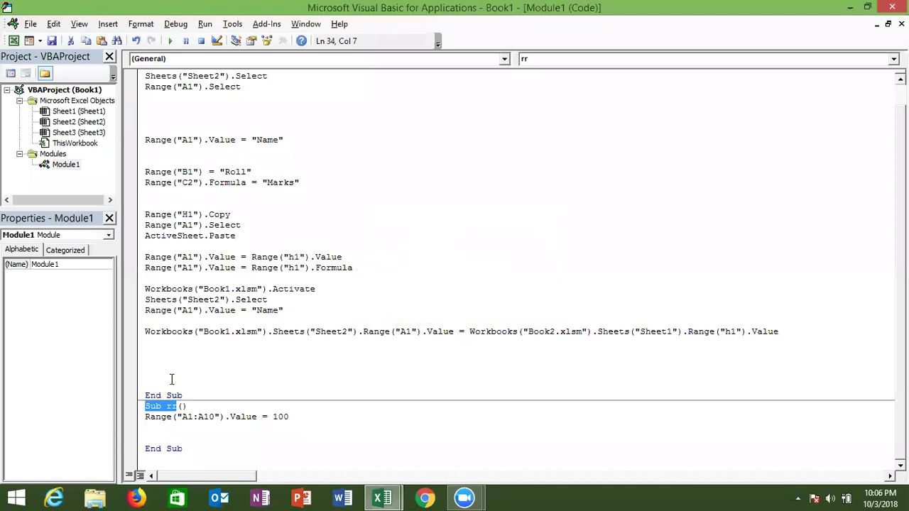
pyautogui.click(179, 406)
pyautogui.write('_1')
pyautogui.click(180, 435)
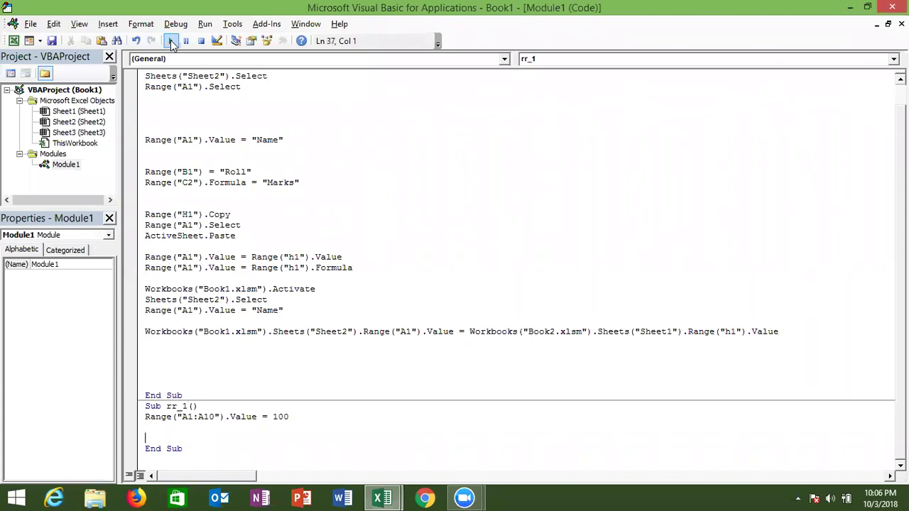
pyautogui.click(171, 43)
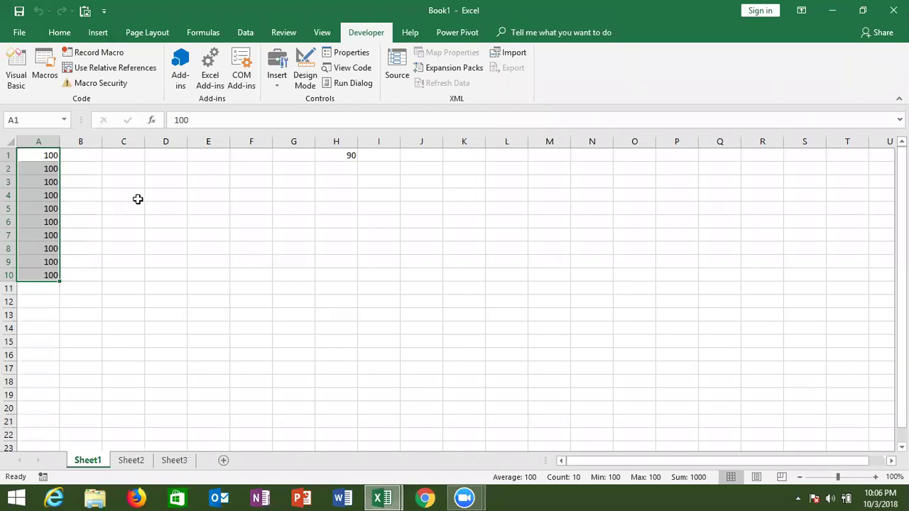
# Enter 85, 25, 52, 52 and 5 in cells D1:D5
pyautogui.click(171, 157)
pyautogui.write('85')
pyautogui.press('Return')
pyautogui.write('25')
pyautogui.press('Return')
pyautogui.write('52')
pyautogui.press('Return')
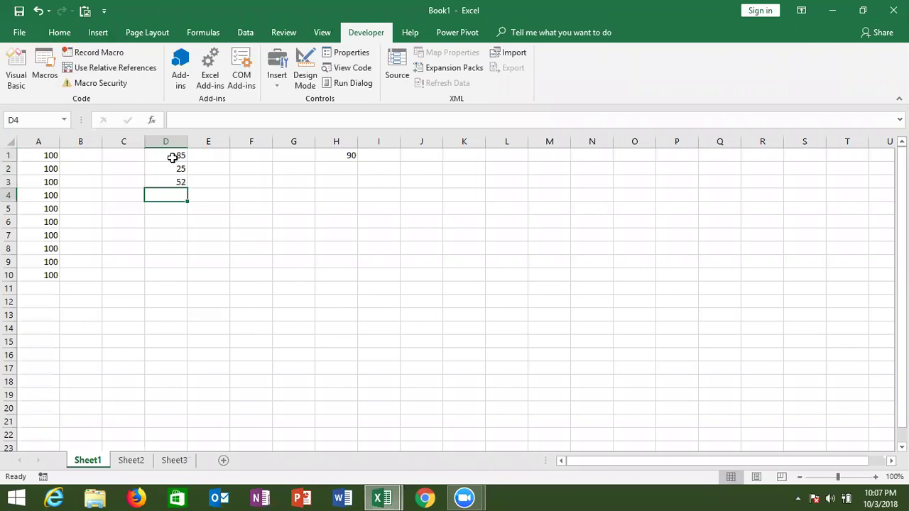
pyautogui.write('52')
pyautogui.press('Return')
pyautogui.write('5')
pyautogui.press('Return')
# Fill 85 down column D, then select A1:A10 and D1:D10
pyautogui.press('Up')
pyautogui.press('Up')
pyautogui.press('Up')
pyautogui.press('Up')
pyautogui.hotkey('shift', 'Down')
pyautogui.hotkey('shift', 'Down')
pyautogui.hotkey('shift', 'Down')
pyautogui.hotkey('shift', 'Down')
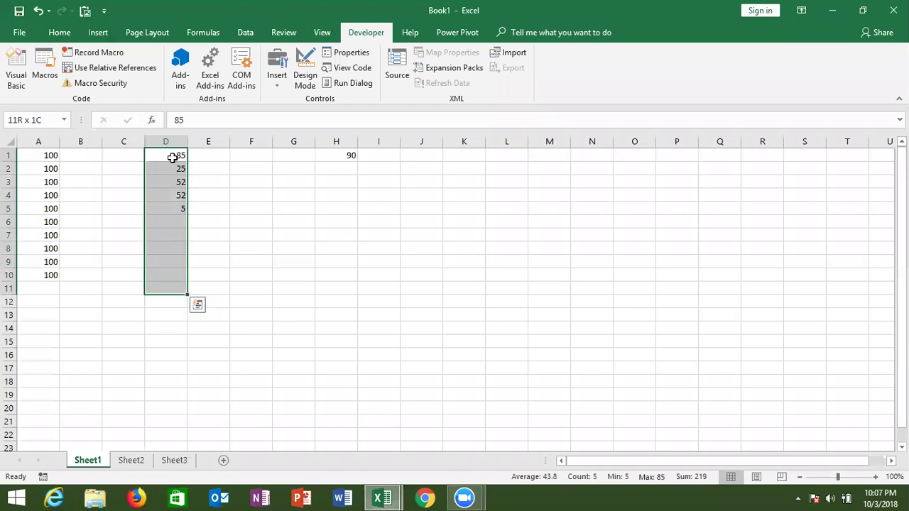
pyautogui.hotkey('ctrl', 'd')
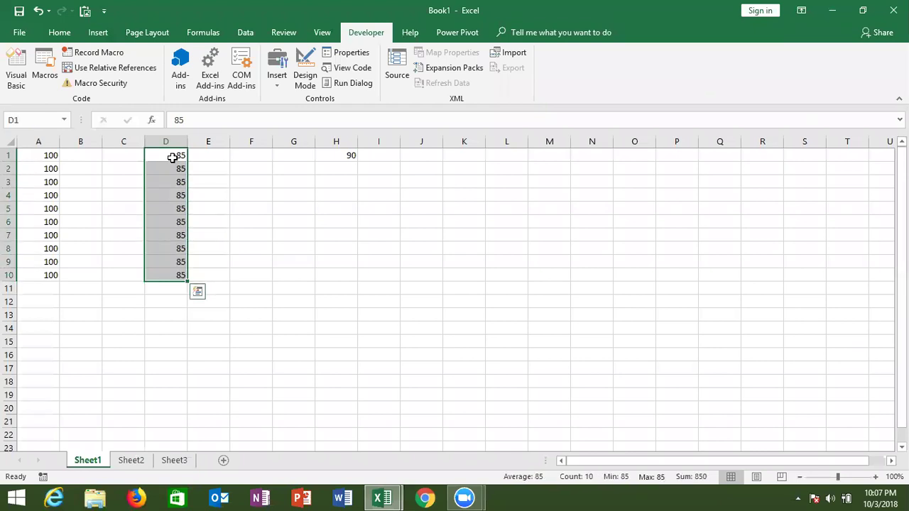
pyautogui.press('Left')
pyautogui.press('Left')
pyautogui.press('Left')
pyautogui.hotkey('ctrl', 'shift', 'Down')
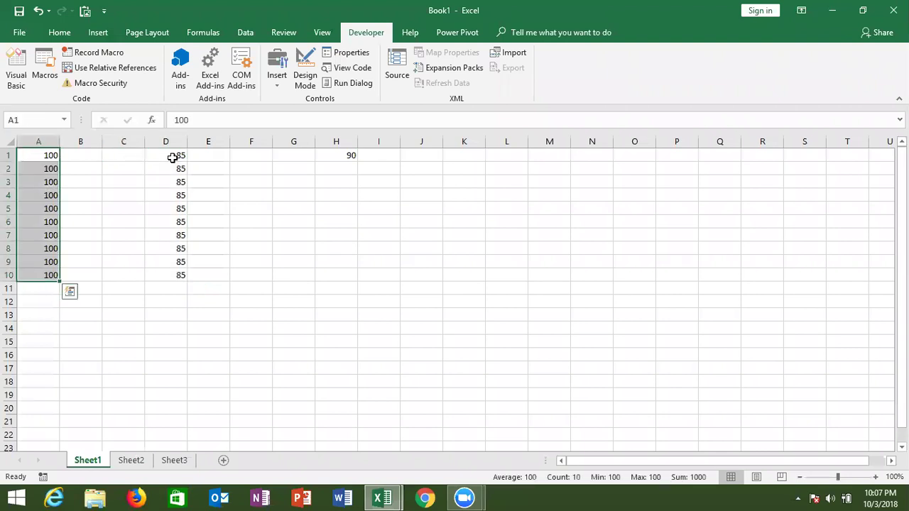
pyautogui.press('Right')
pyautogui.press('Right')
pyautogui.press('Right')
pyautogui.hotkey('ctrl', 'shift', 'Down')
# Clear column D, enter 84 in D1, and return to the VBA editor
pyautogui.press('BackSpace')
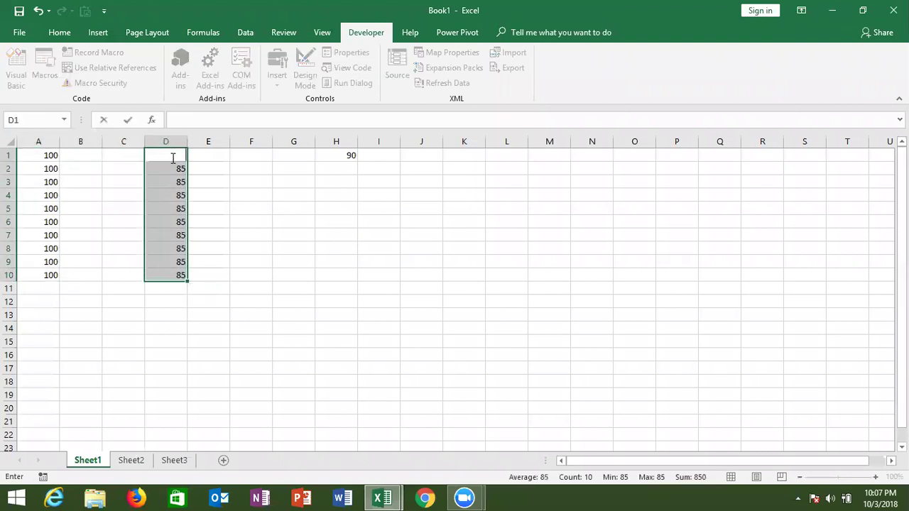
pyautogui.press('Escape')
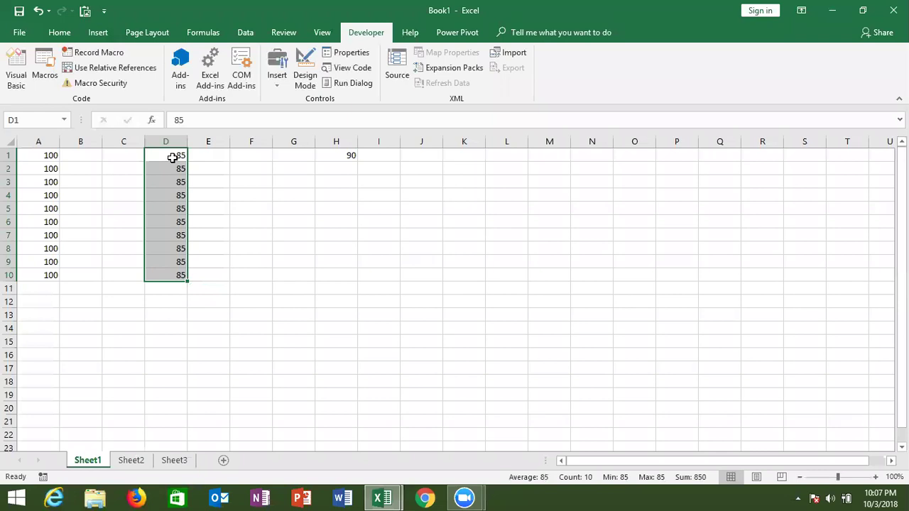
pyautogui.press('Delete')
pyautogui.click(172, 157)
pyautogui.write('84')
pyautogui.press('Return')
pyautogui.hotkey('alt', 'F11')
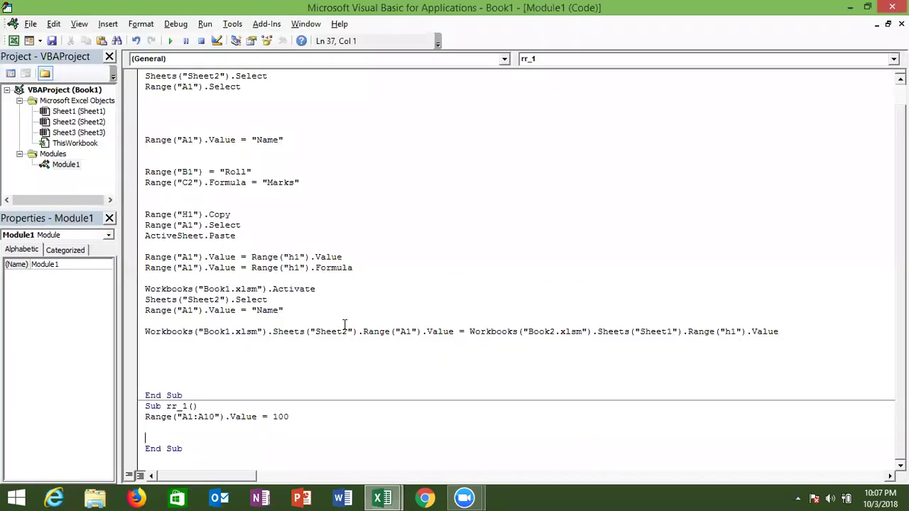
# Add Range("A1:a10").Value = Range("D1").Value to rr_1 and run the macro
pyautogui.write('range("A1:a10')
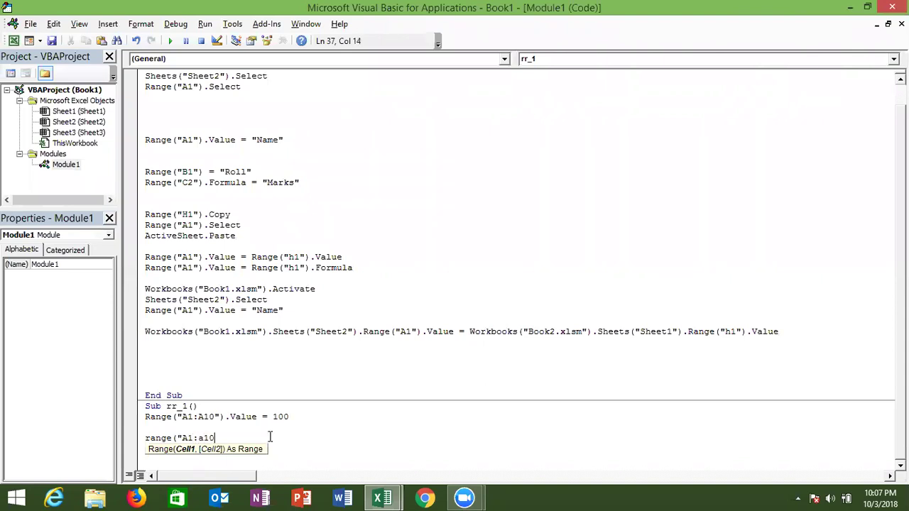
pyautogui.write('").v')
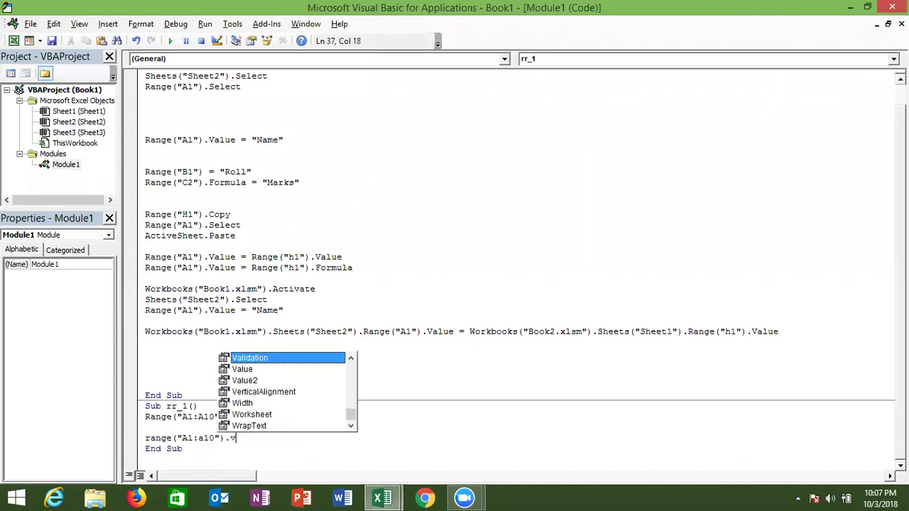
pyautogui.write('alue ==range("D1").Valu')
pyautogui.press('Tab')
pyautogui.press('Return')
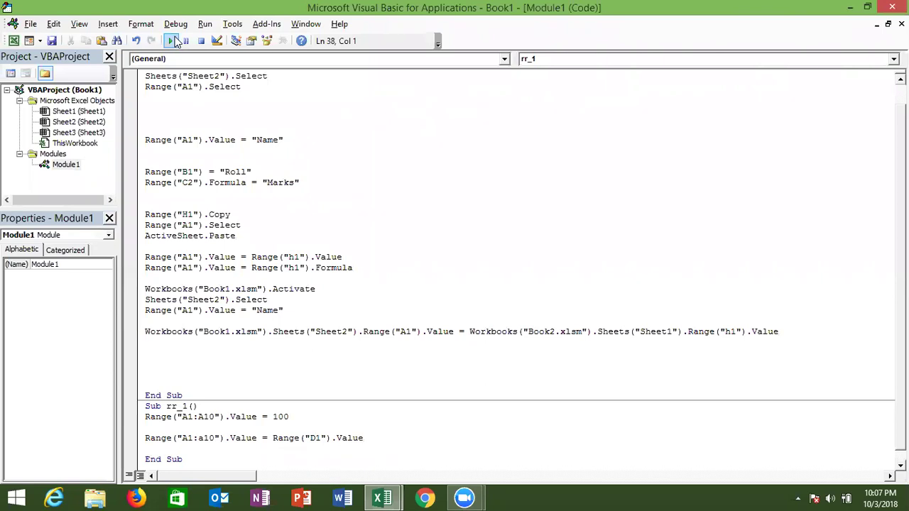
pyautogui.click(175, 42)
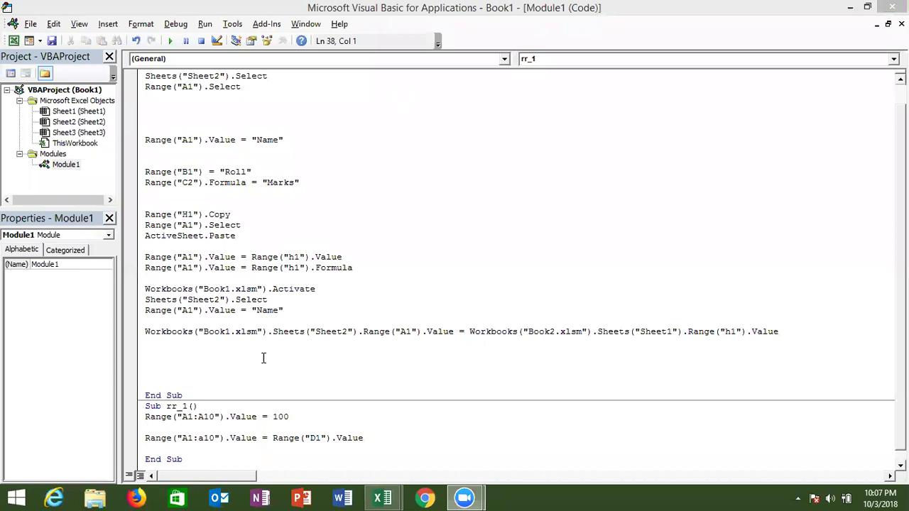
pyautogui.click(211, 428)
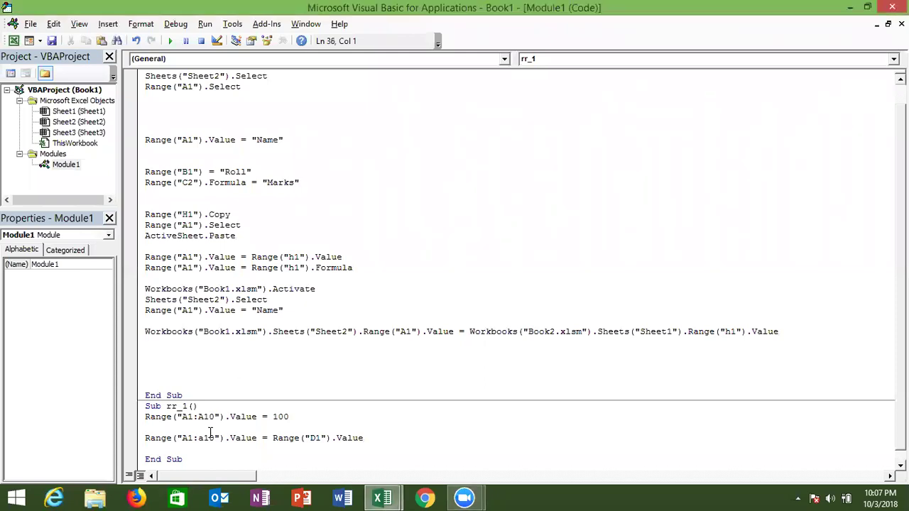
# Check column A in the worksheet, then add a blank line after the D1 copy line
pyautogui.hotkey('alt', 'Tab')
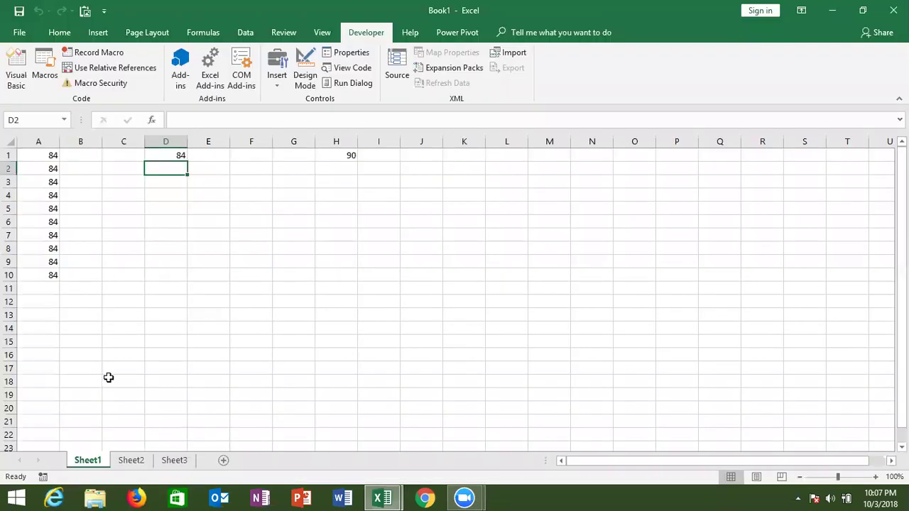
pyautogui.hotkey('alt', 'Tab')
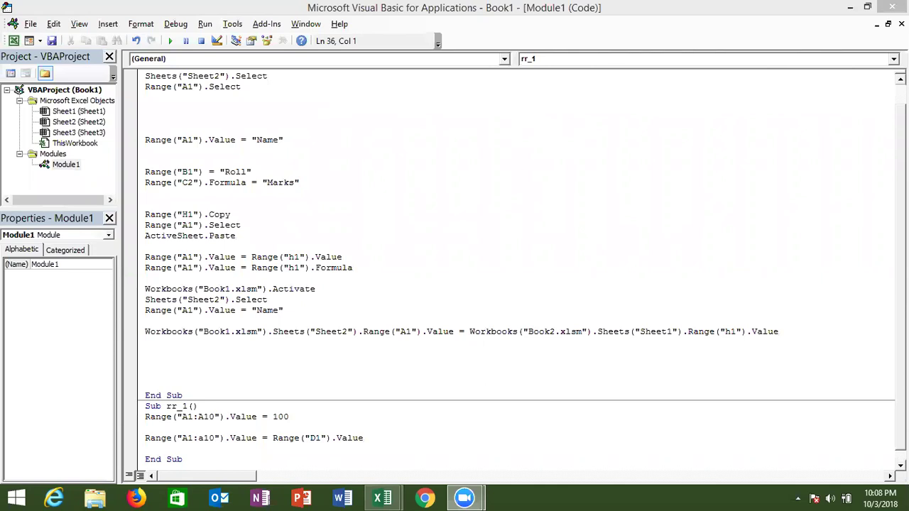
pyautogui.scroll(-1, 522, 268)
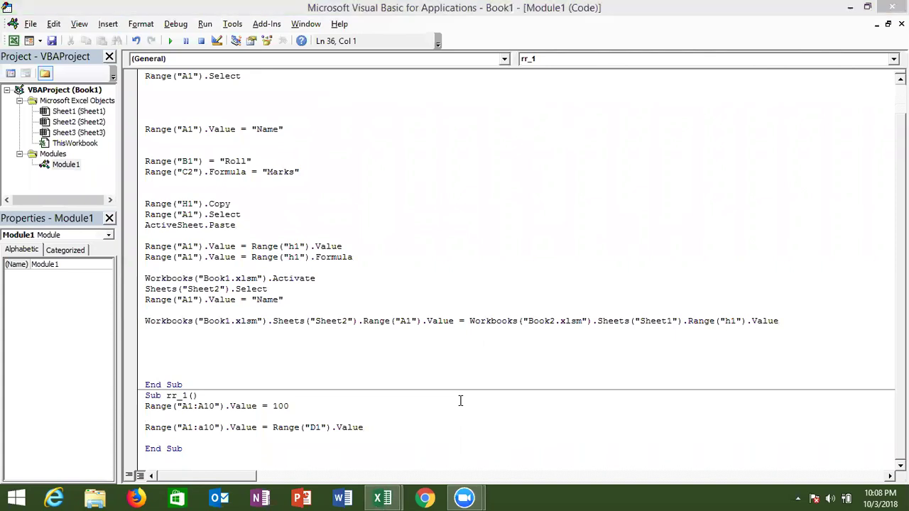
pyautogui.click(365, 427)
pyautogui.press('Return')
pyautogui.press('Return')
pyautogui.press('Return')
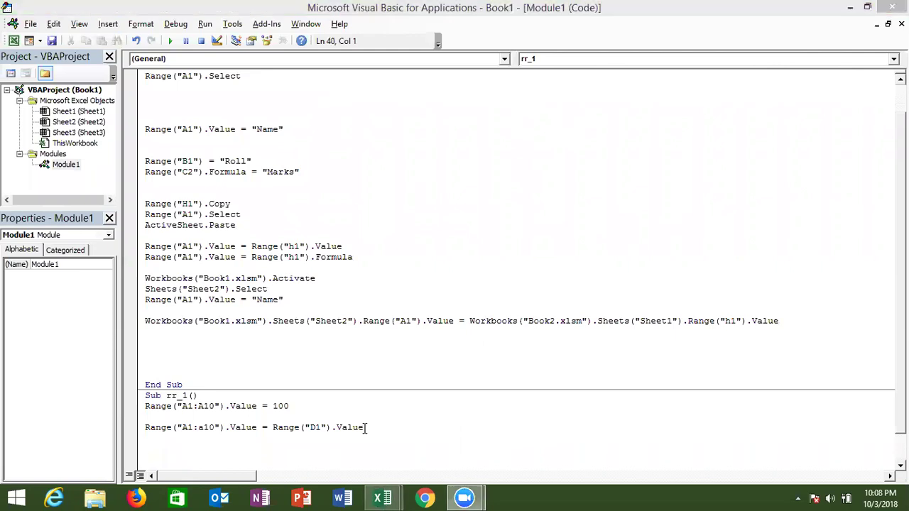
pyautogui.hotkey('alt', 'Tab')
pyautogui.hotkey('alt', 'Tab')
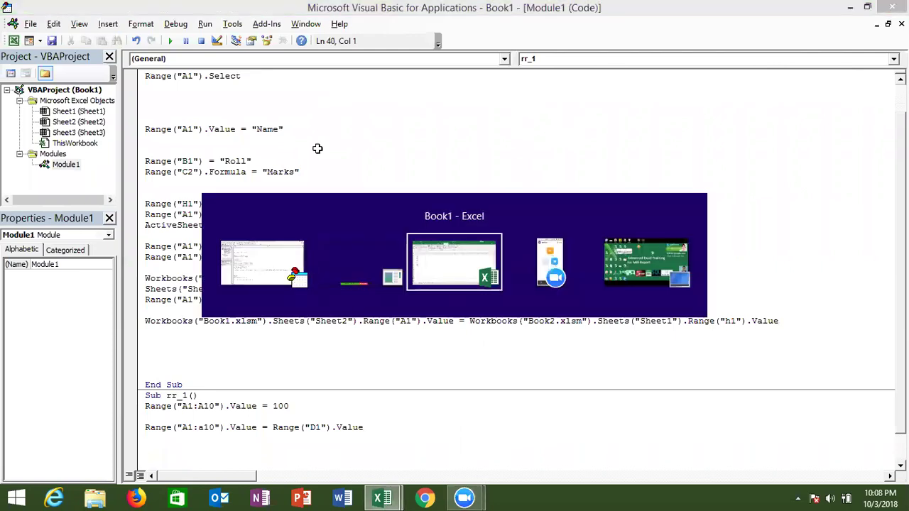
# Enter 85 in D1, fill it down to D3, then select A1:A10 and D1:D3
pyautogui.click(169, 156)
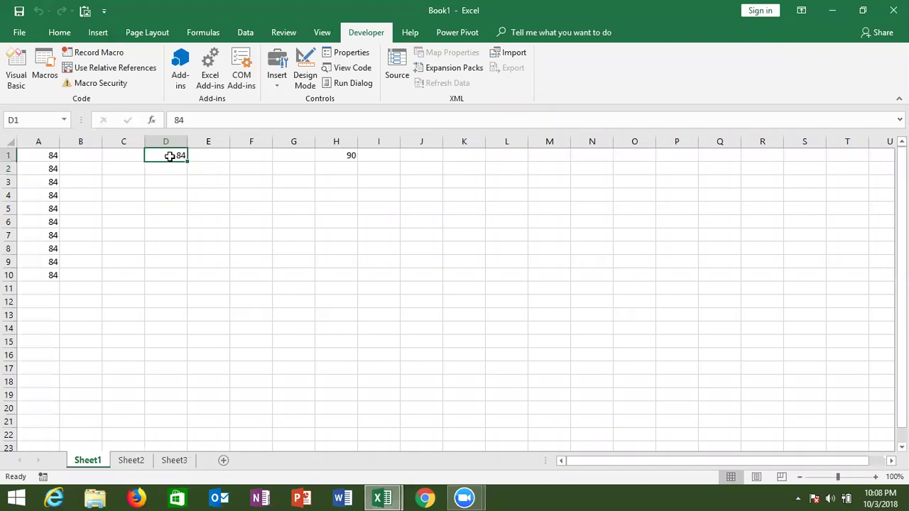
pyautogui.write('85')
pyautogui.press('Return')
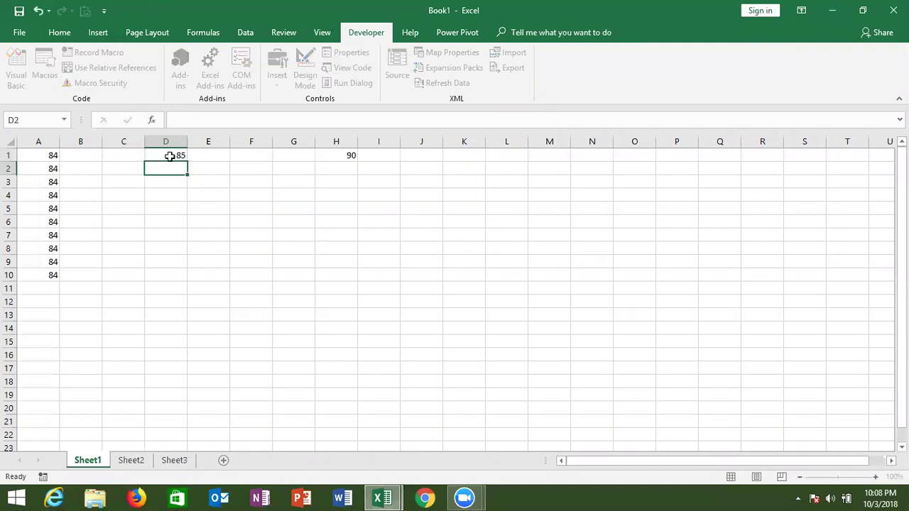
pyautogui.moveTo(170, 156); pyautogui.dragTo(170, 182)
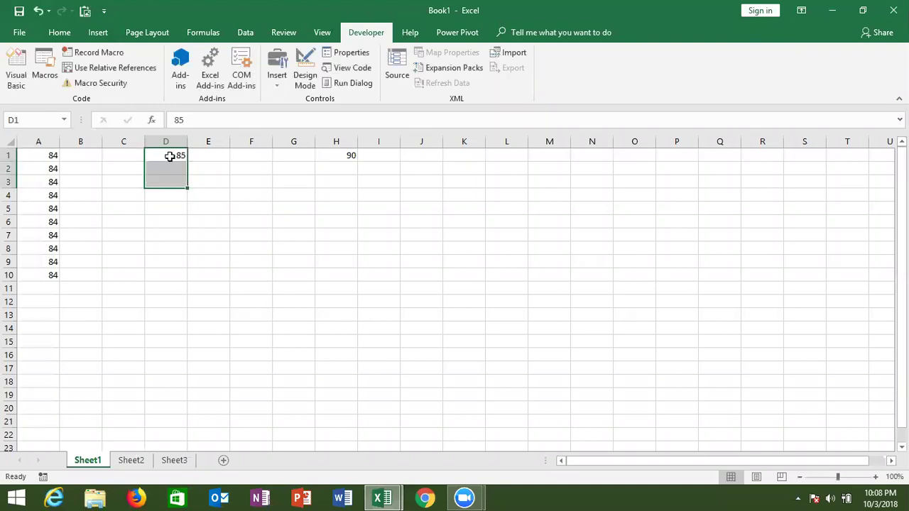
pyautogui.hotkey('ctrl', 'd')
pyautogui.press('Left')
pyautogui.press('Left')
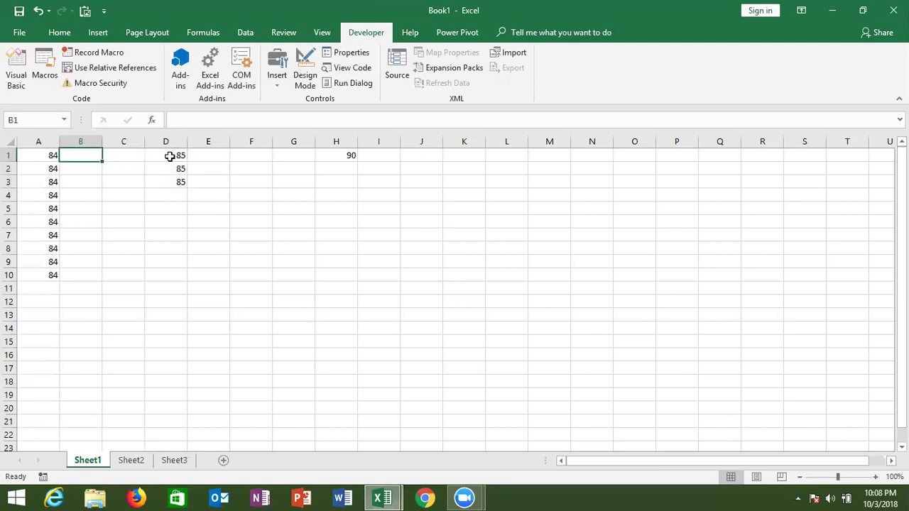
pyautogui.press('Left')
pyautogui.hotkey('ctrl', 'shift', 'Down')
pyautogui.press('Right')
pyautogui.press('Right')
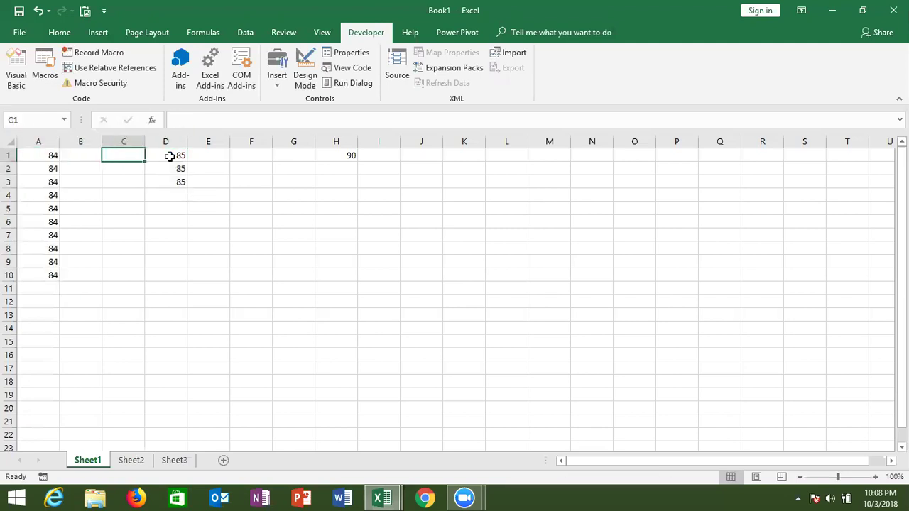
pyautogui.press('Right')
pyautogui.hotkey('shift', 'Down')
pyautogui.hotkey('shift', 'Down')
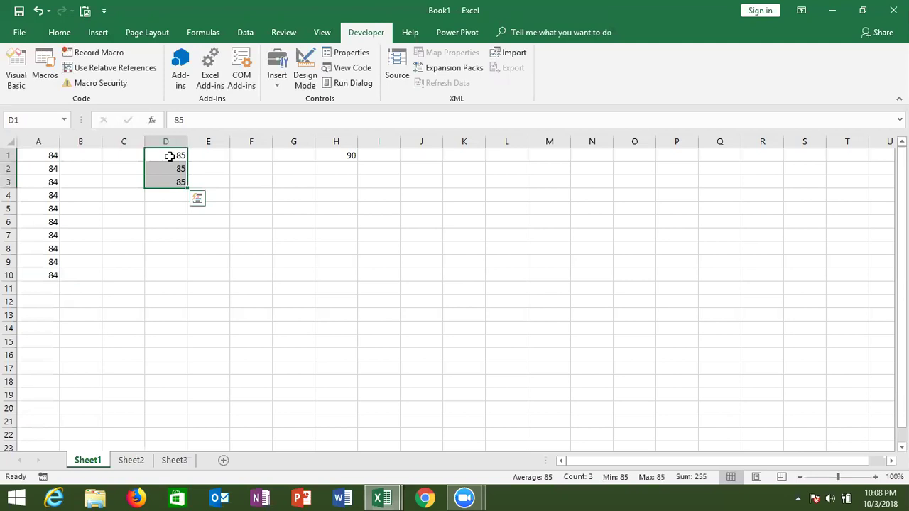
# Copy the Range("A1:A10").Value = 100 line and move to the empty line below the code
pyautogui.hotkey('alt', 'F11')
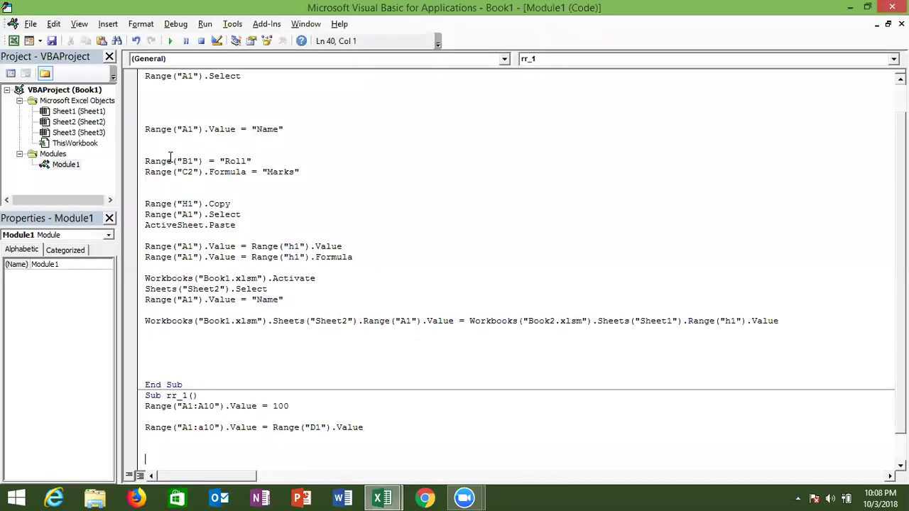
pyautogui.scroll(-2, 171, 157)
pyautogui.press('Up')
pyautogui.press('Up')
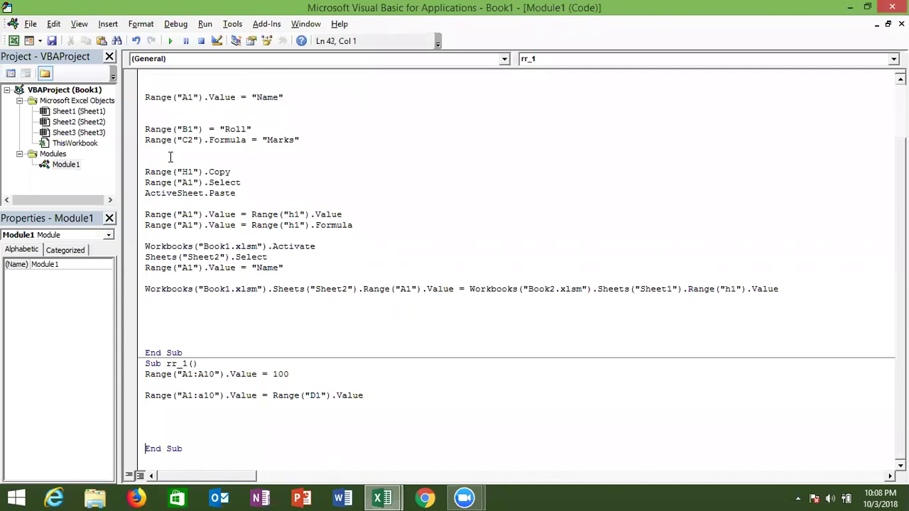
pyautogui.press('Up')
pyautogui.hotkey('shift', 'Up')
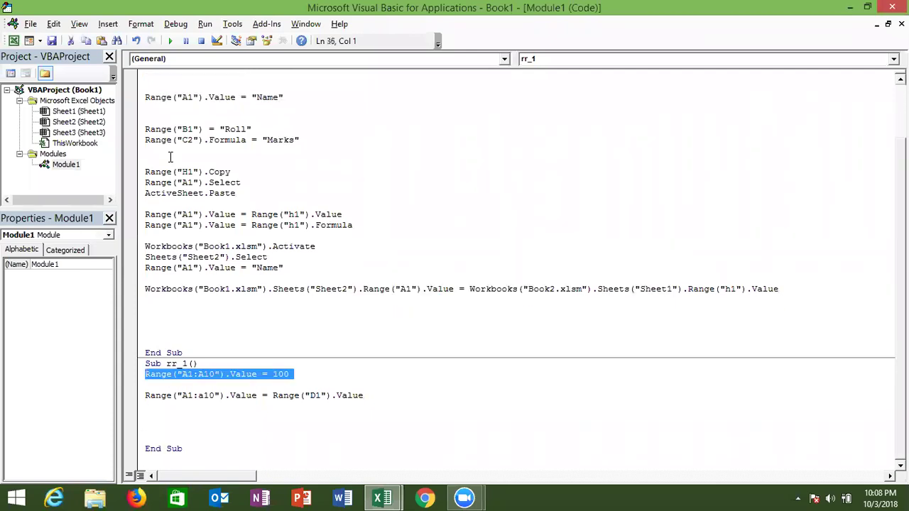
pyautogui.hotkey('ctrl', 'c')
pyautogui.press('Down')
pyautogui.press('Down')
pyautogui.press('Down')
# Paste the copied line and replace 100 with Range("D1:D3")
pyautogui.hotkey('ctrl', 'v')
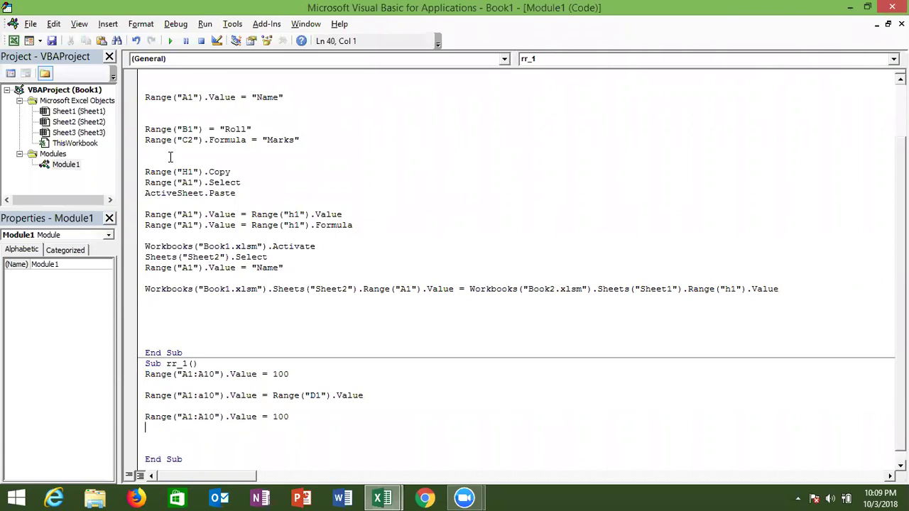
pyautogui.press('BackSpace')
pyautogui.press('BackSpace')
pyautogui.press('BackSpace')
pyautogui.press('BackSpace')
pyautogui.write('range("')
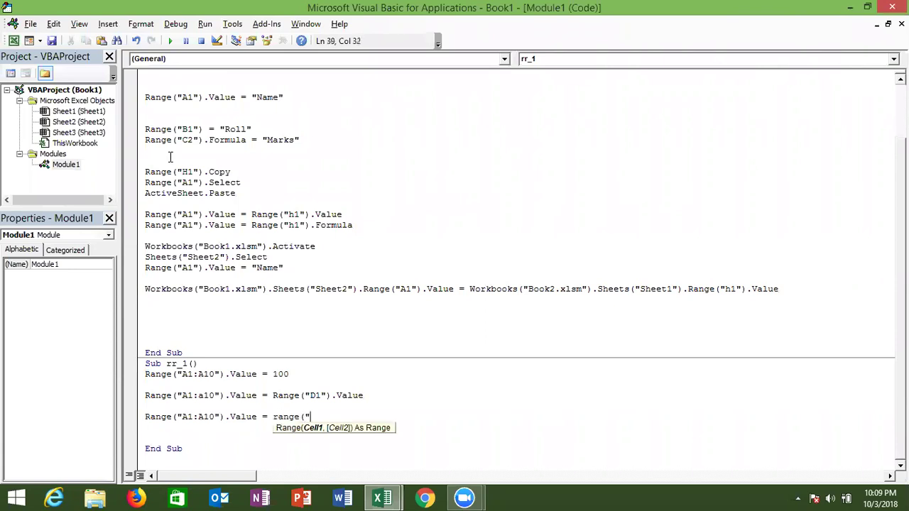
pyautogui.write('D')
pyautogui.write('1:D3")')
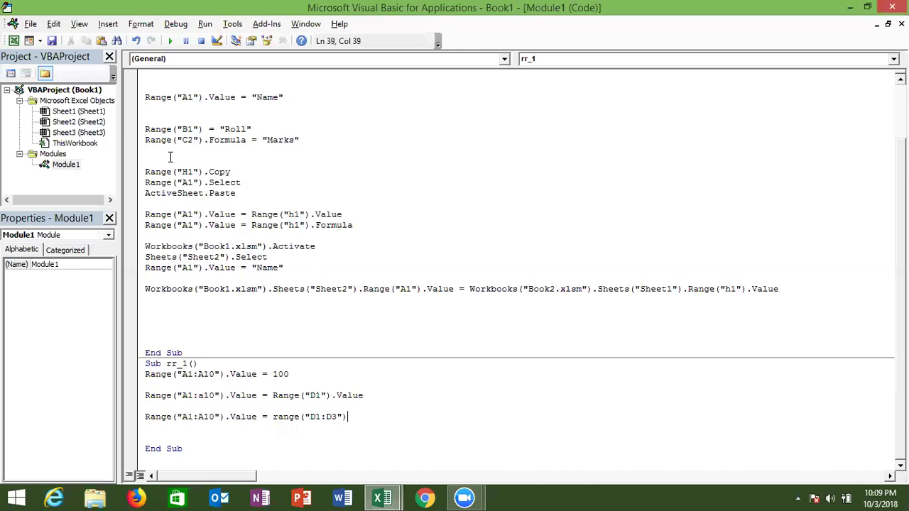
pyautogui.click(164, 406)
# Comment out the D1 copy line and the line writing 100 with apostrophes
pyautogui.click(144, 394)
pyautogui.write("'")
pyautogui.click(145, 376)
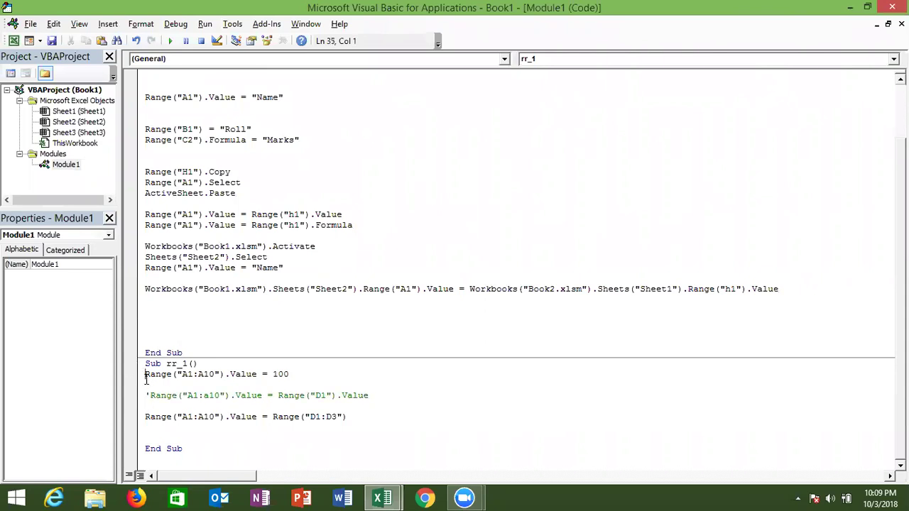
pyautogui.write("'")
pyautogui.click(150, 416)
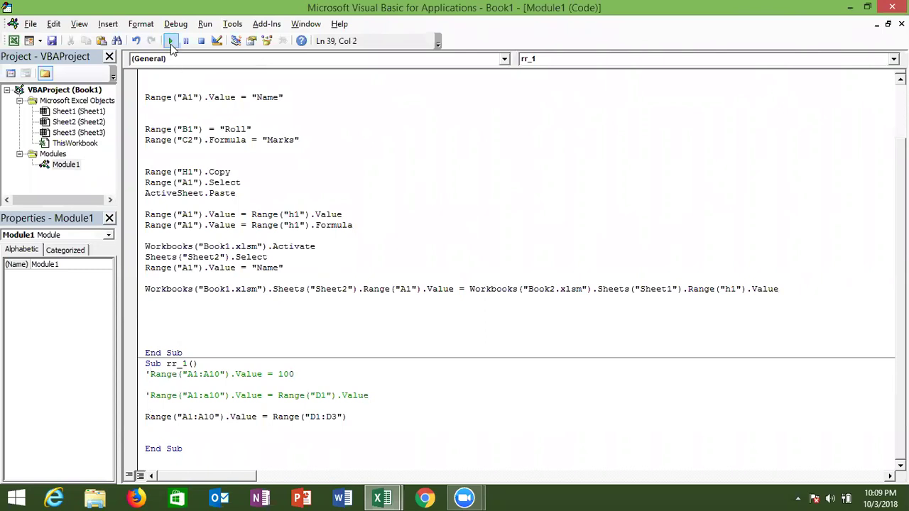
# Append .Value to the D1:D3 line so it reads Range("A1:A10").Value = Range("D1:D3").Value
pyautogui.hotkey('alt', 'F11')
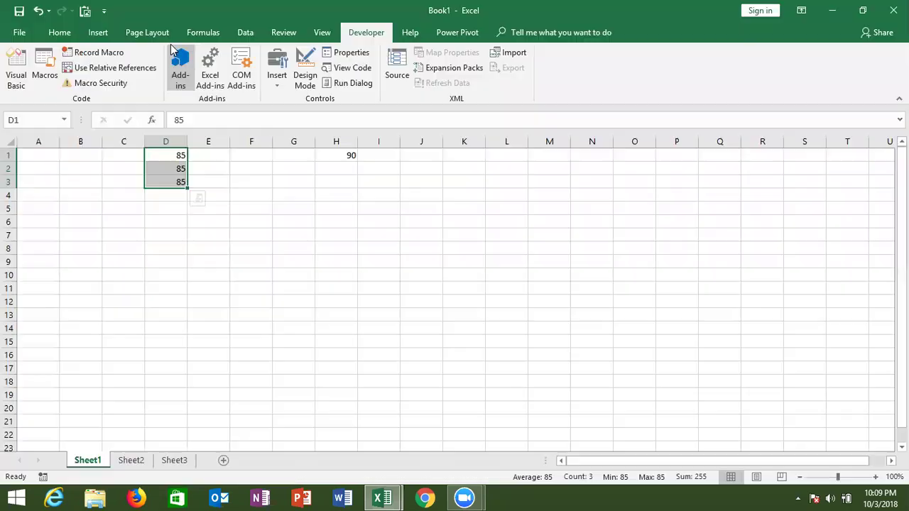
pyautogui.hotkey('alt', 'F11')
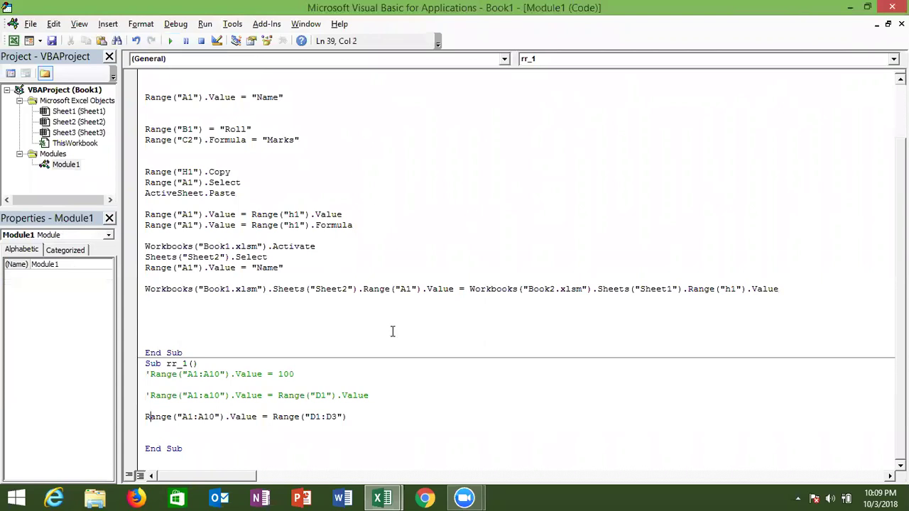
pyautogui.click(351, 416)
pyautogui.write('.')
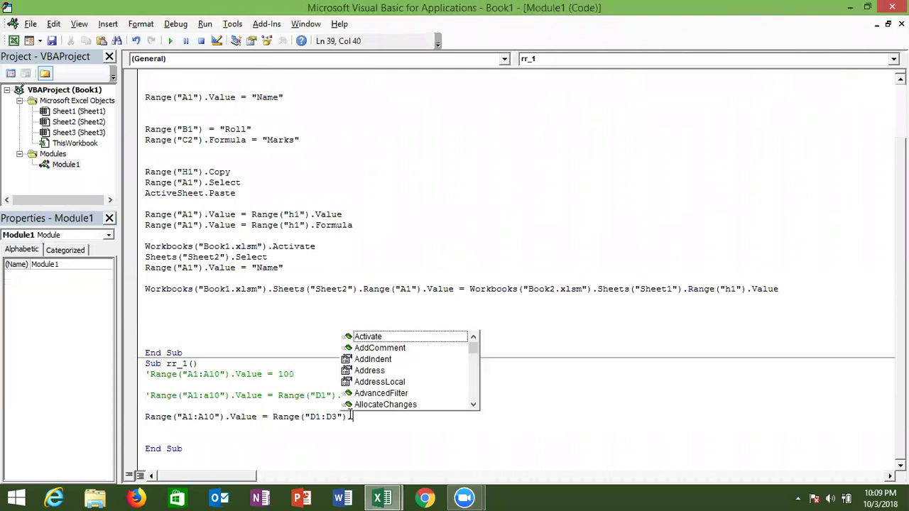
pyautogui.write('v')
pyautogui.press('Down')
pyautogui.press('Tab')
pyautogui.press('Return')
# Enter 100 in A1, fill it down through A10, then run rr_1 from the editor
pyautogui.hotkey('alt', 'Tab')
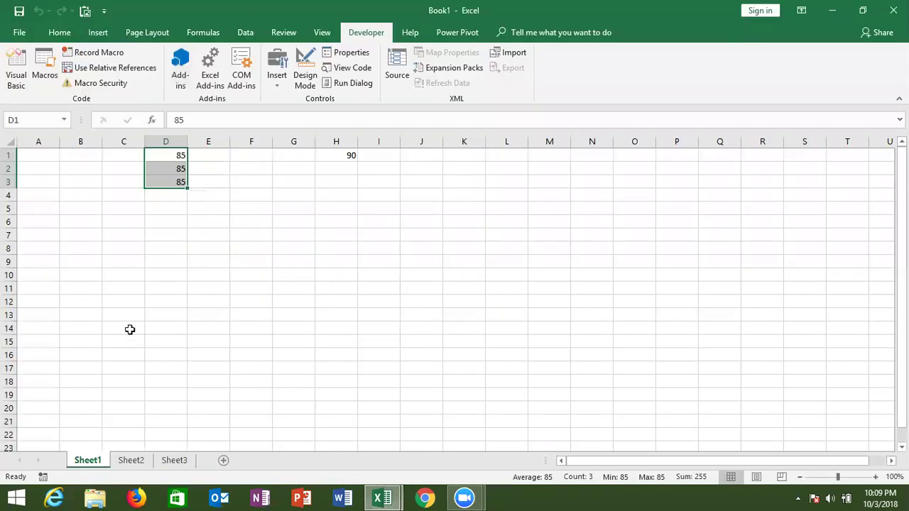
pyautogui.click(93, 194)
pyautogui.click(38, 142)
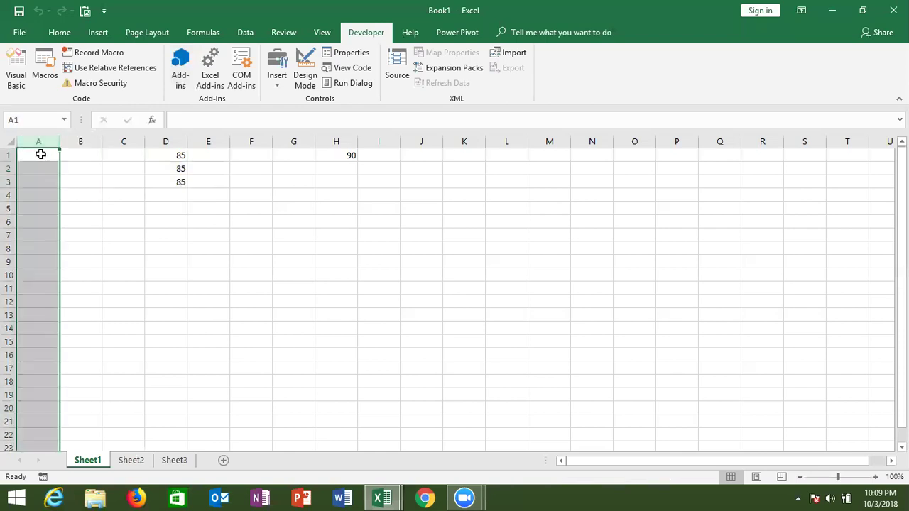
pyautogui.click(40, 154)
pyautogui.write('100')
pyautogui.press('Return')
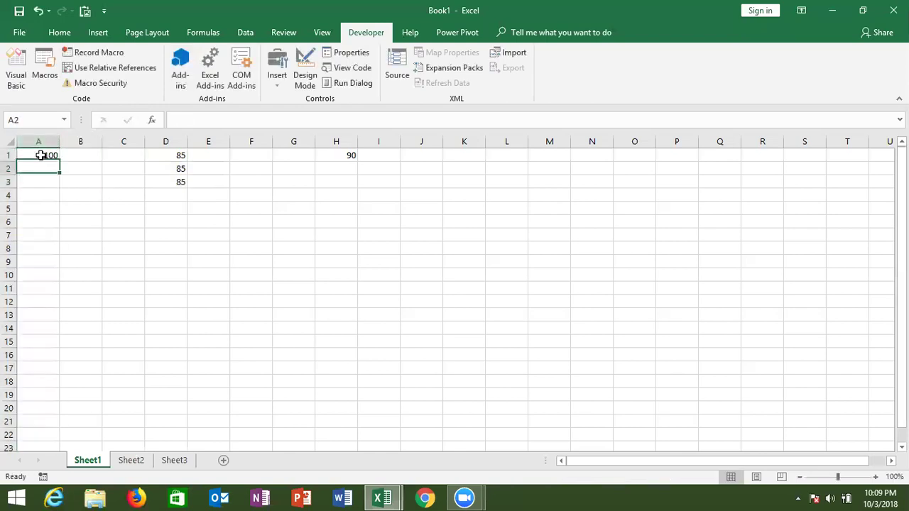
pyautogui.moveTo(41, 155); pyautogui.dragTo(40, 275)
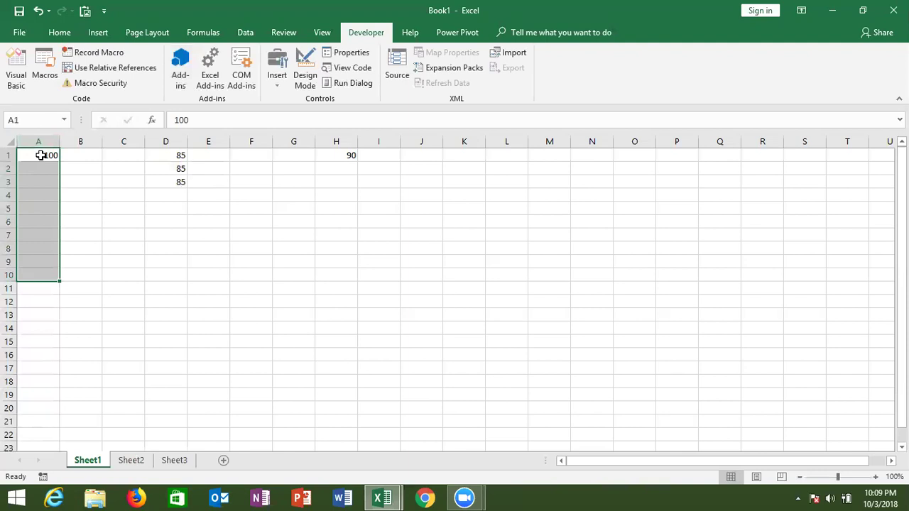
pyautogui.hotkey('ctrl', 'd')
pyautogui.hotkey('alt', 'F11')
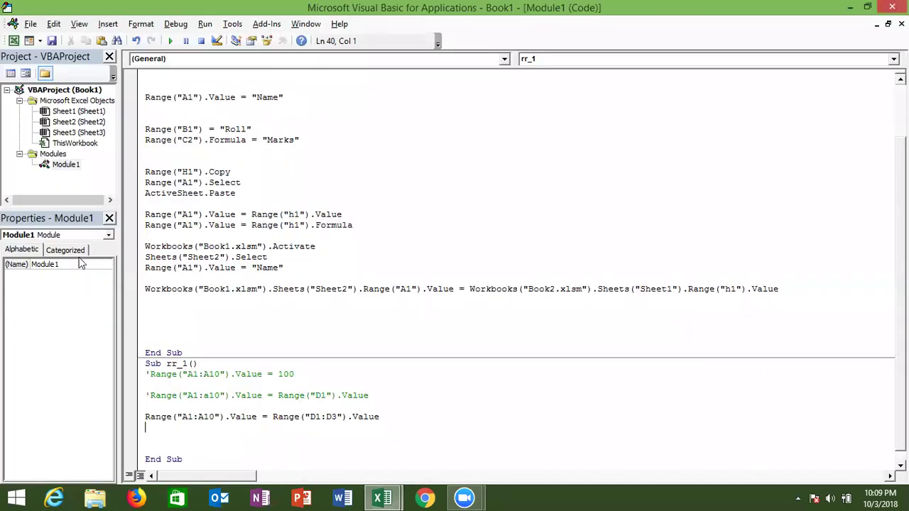
pyautogui.click(176, 392)
pyautogui.click(171, 43)
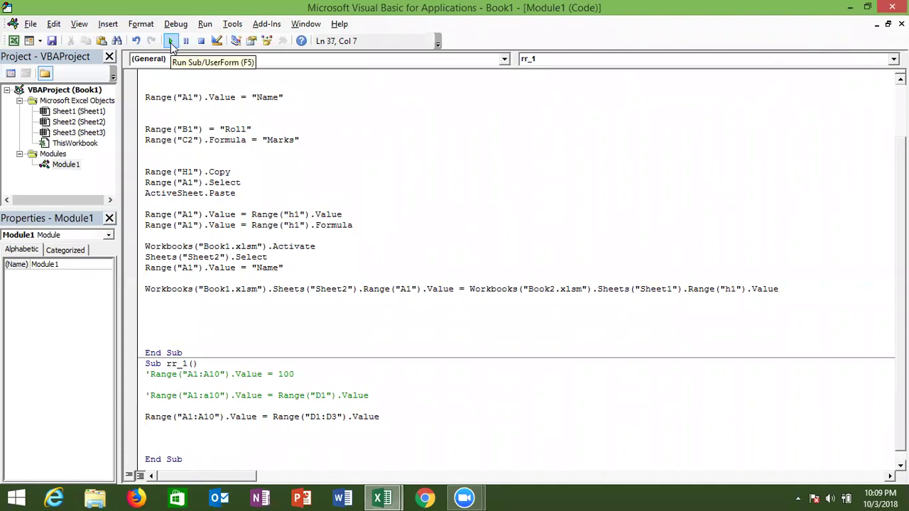
# After the run, refill A1:A10 with 100 and extend the 85 in column D down to D10
pyautogui.hotkey('alt', 'F11')
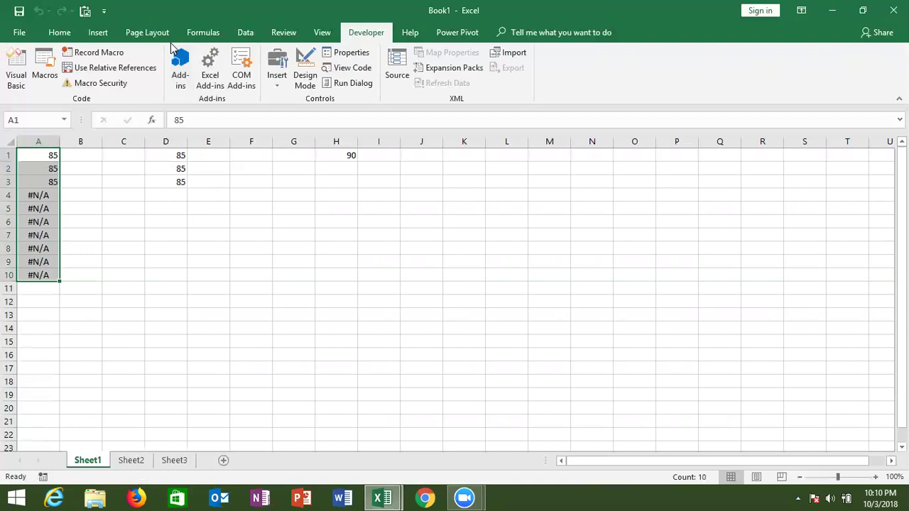
pyautogui.write('100')
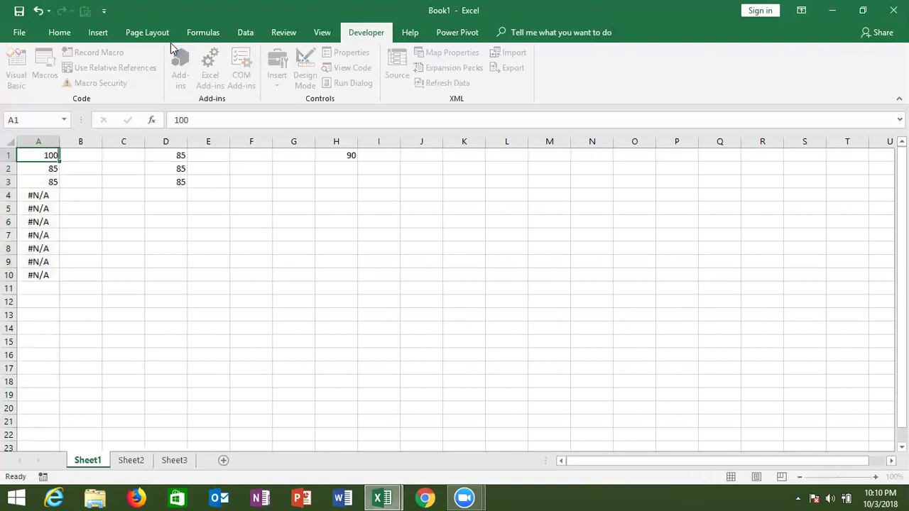
pyautogui.hotkey('ctrl', 'Return')
pyautogui.hotkey('shift', 'Down')
pyautogui.hotkey('shift', 'Down')
pyautogui.hotkey('shift', 'Down')
pyautogui.hotkey('shift', 'Down')
pyautogui.hotkey('shift', 'Down')
pyautogui.hotkey('shift', 'Down')
pyautogui.hotkey('shift', 'Down')
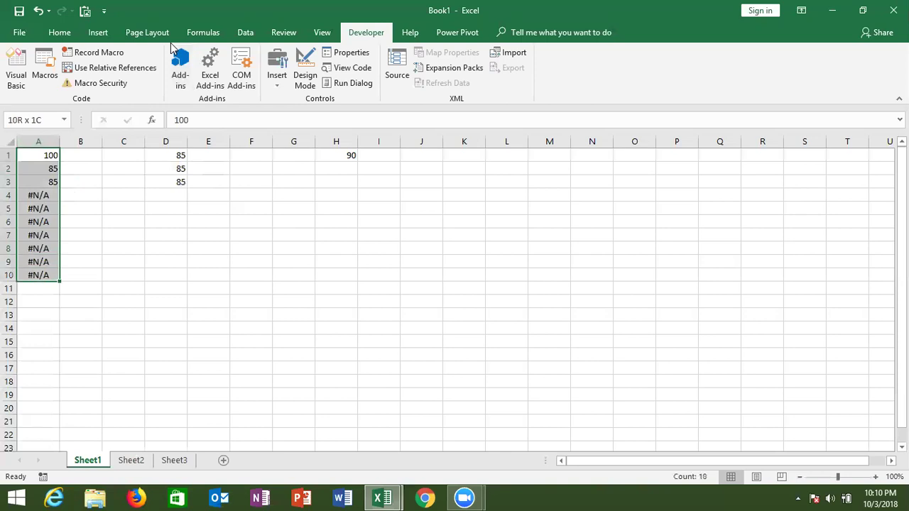
pyautogui.hotkey('ctrl', 'd')
pyautogui.press('Right')
pyautogui.press('Right')
pyautogui.press('Right')
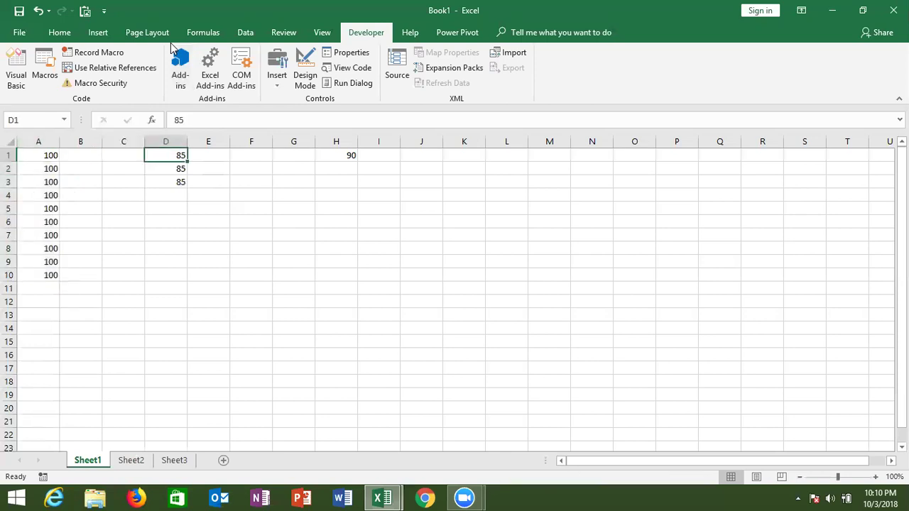
pyautogui.hotkey('shift', 'Down')
pyautogui.hotkey('shift', 'Down')
pyautogui.hotkey('shift', 'Down')
pyautogui.hotkey('shift', 'Down')
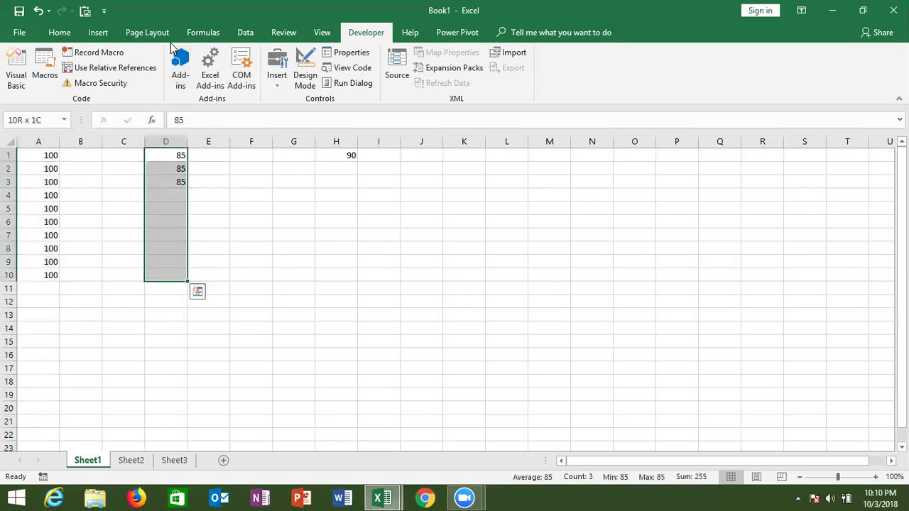
pyautogui.hotkey('ctrl', 'd')
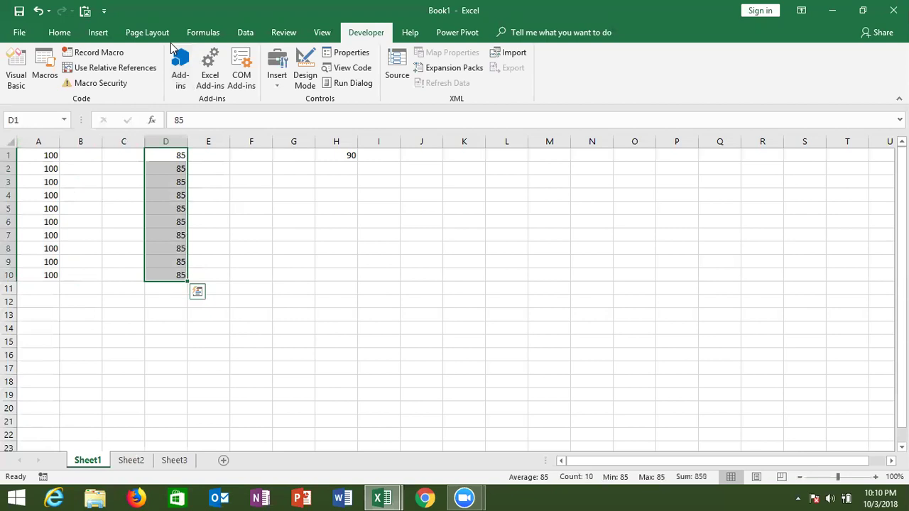
# Back in the editor, select the whole Range("D1:D3") line of rr_1
pyautogui.hotkey('alt', 'F11')
pyautogui.press('Right')
pyautogui.press('Right')
pyautogui.press('Right')
pyautogui.press('Down')
pyautogui.press('Down')
pyautogui.press('Left')
pyautogui.press('Left')
pyautogui.press('Left')
pyautogui.press('Left')
pyautogui.press('Left')
pyautogui.press('Left')
pyautogui.press('Left')
pyautogui.hotkey('shift', 'Down')
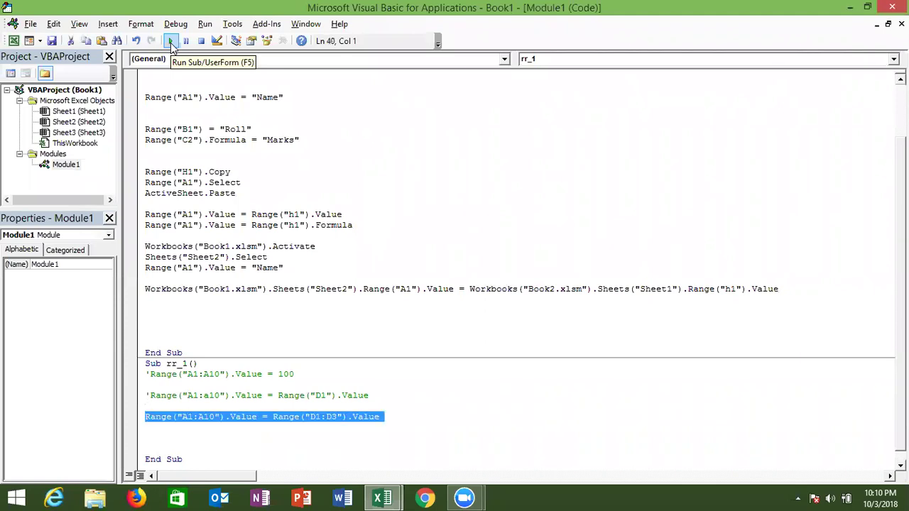
# Duplicate the D1:D3 line, change the copy to D1:D10, and comment out the original
pyautogui.hotkey('ctrl', 'c')
pyautogui.hotkey('ctrl', 'v')
pyautogui.hotkey('ctrl', 'v')
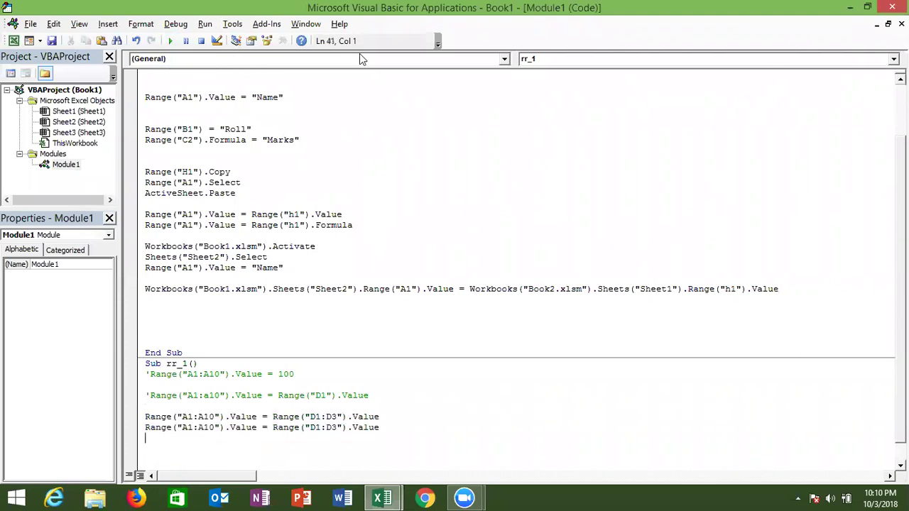
pyautogui.click(332, 427)
pyautogui.press('BackSpace')
pyautogui.write('10')
pyautogui.click(145, 416)
pyautogui.write("'")
# Run rr_1 and view the worksheet result
pyautogui.click(154, 396)
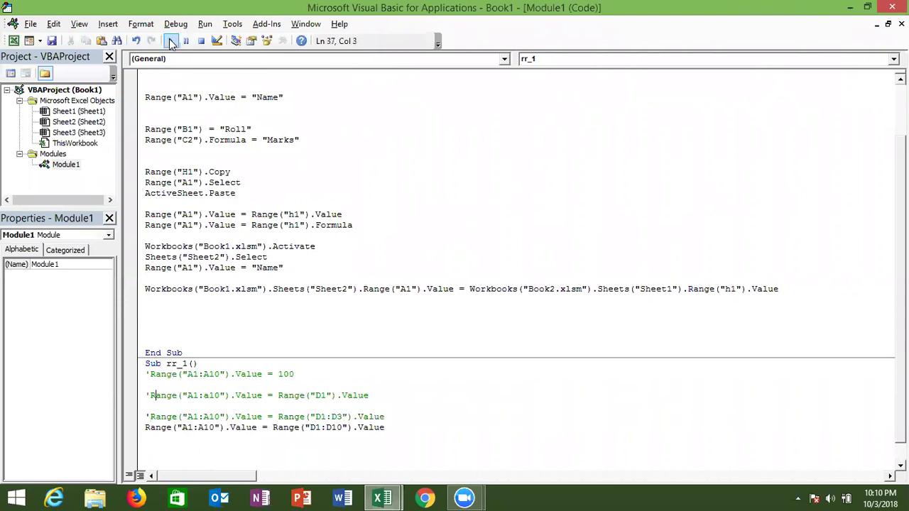
pyautogui.click(170, 41)
pyautogui.hotkey('alt', 'F11')
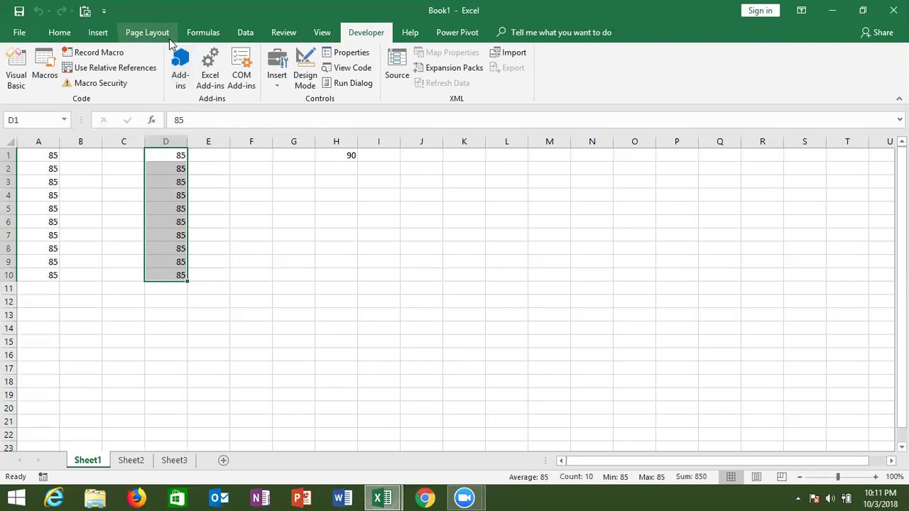
# Compare the 85s in A1:A10 against D1:D10, then return to the rr_1 code
pyautogui.press('Down')
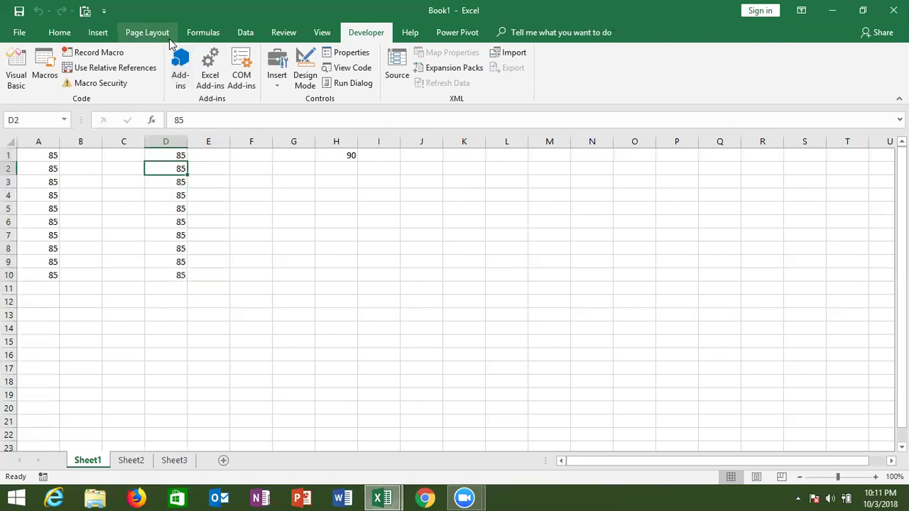
pyautogui.press('Up')
pyautogui.hotkey('shift', 'Down')
pyautogui.hotkey('shift', 'Down')
pyautogui.press('Left')
pyautogui.press('Left')
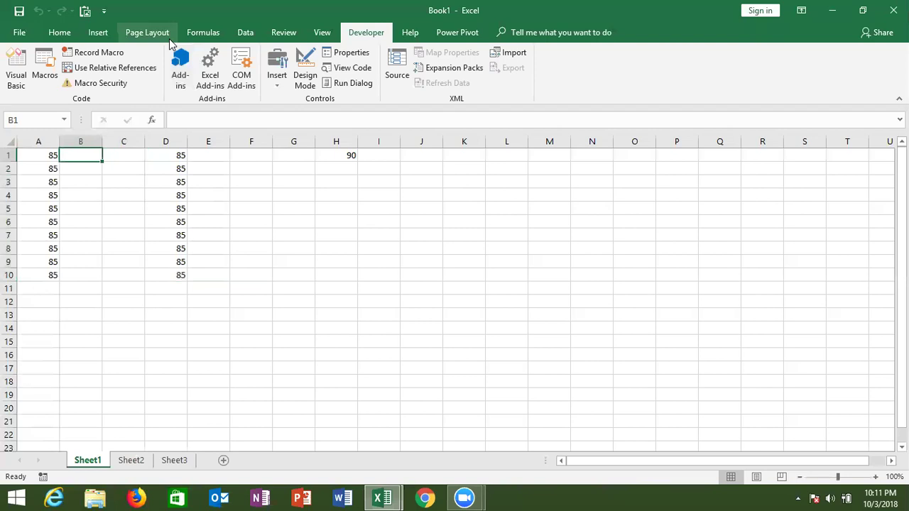
pyautogui.press('Left')
pyautogui.hotkey('ctrl', 'shift', 'Down')
pyautogui.press('Right')
pyautogui.press('Right')
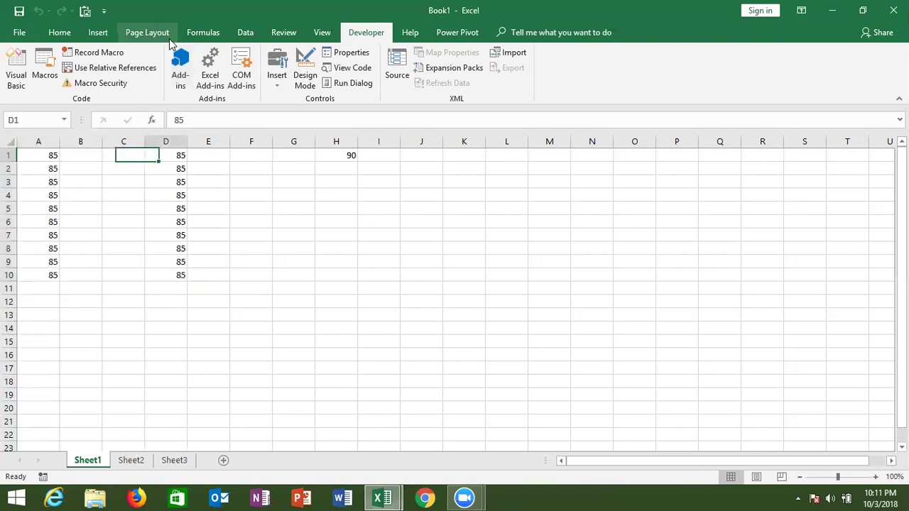
pyautogui.press('Right')
pyautogui.press('Right')
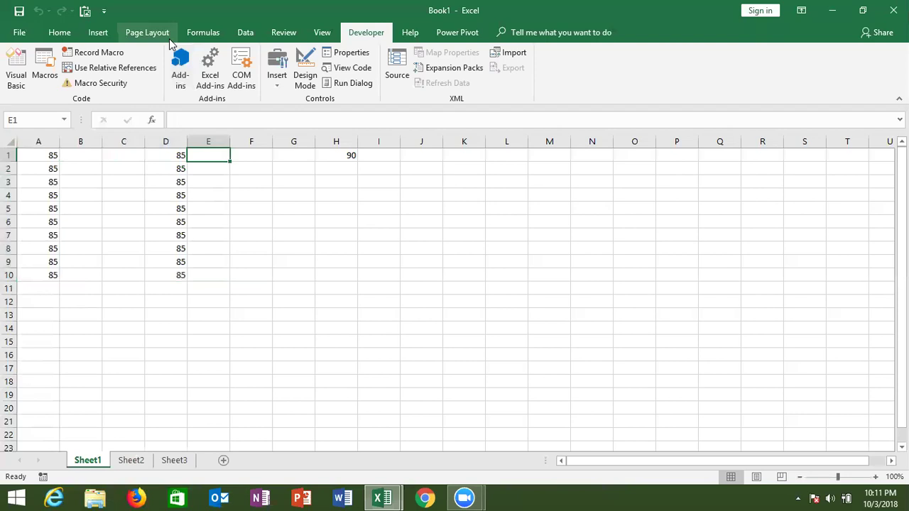
pyautogui.hotkey('alt', 'F11')
pyautogui.press('Down')
pyautogui.press('Down')
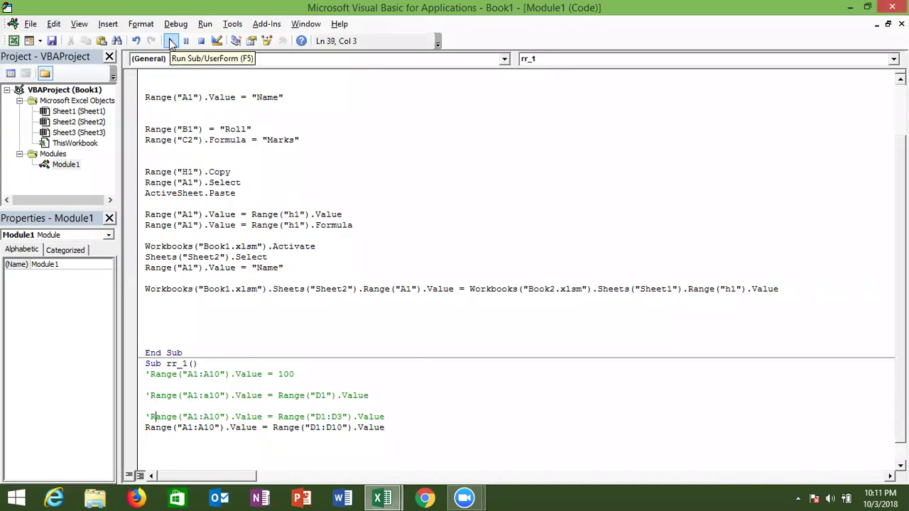
pyautogui.press('Down')
pyautogui.press('Down')
pyautogui.press('Down')
pyautogui.press('Down')
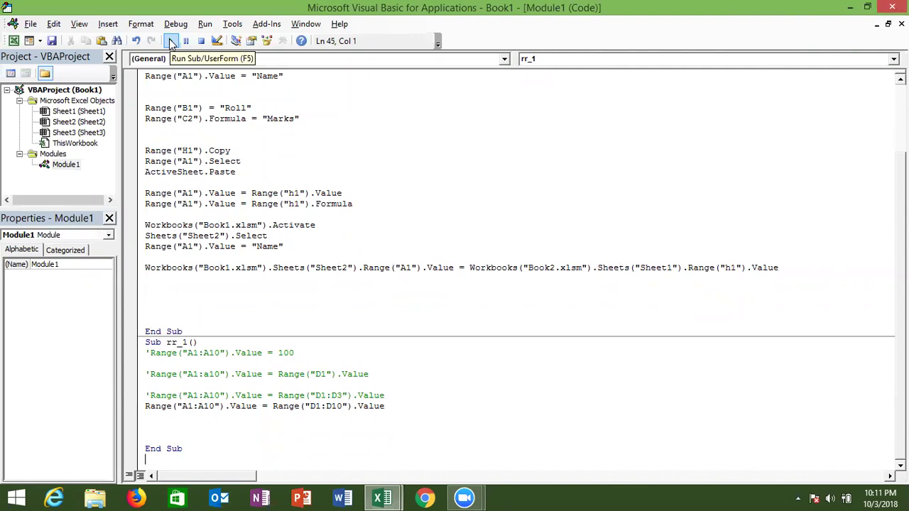
pyautogui.press('Up')
pyautogui.press('Up')
pyautogui.press('Up')
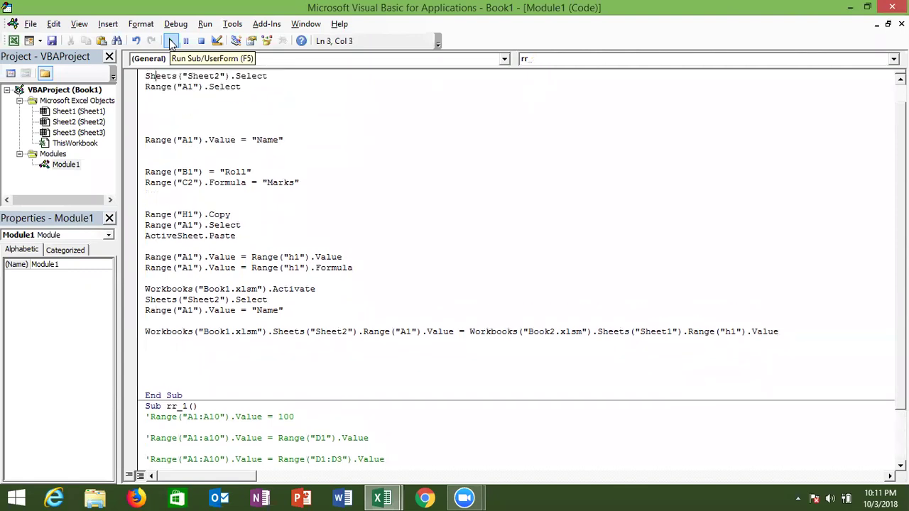
pyautogui.press('Up')
pyautogui.press('Up')
pyautogui.press('Down')
pyautogui.press('Down')
pyautogui.press('Down')
pyautogui.press('Down')
pyautogui.press('Down')
pyautogui.press('Down')
pyautogui.press('Down')
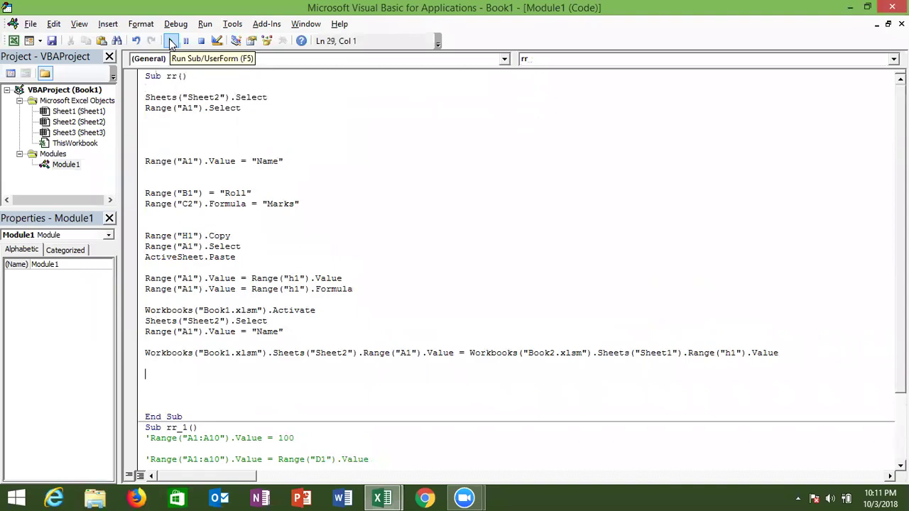
pyautogui.press('Down')
pyautogui.press('Down')
pyautogui.press('Down')
pyautogui.press('Down')
pyautogui.press('Down')
pyautogui.press('Down')
pyautogui.press('Down')
pyautogui.press('Down')
pyautogui.press('Up')
pyautogui.press('Up')
pyautogui.press('Up')
pyautogui.press('Up')
pyautogui.press('Up')
pyautogui.press('Up')
pyautogui.press('Up')
pyautogui.press('Up')
pyautogui.press('Up')
pyautogui.press('Up')
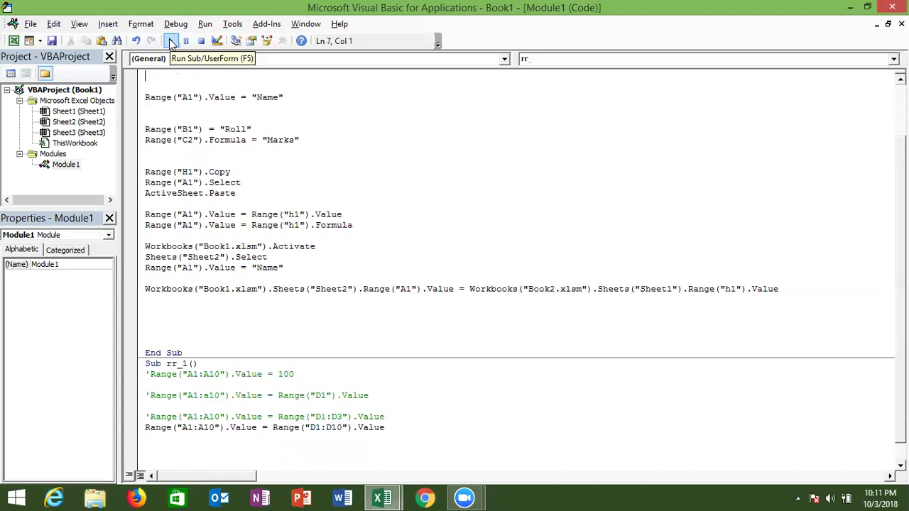
pyautogui.press('Up')
pyautogui.press('Up')
pyautogui.press('Up')
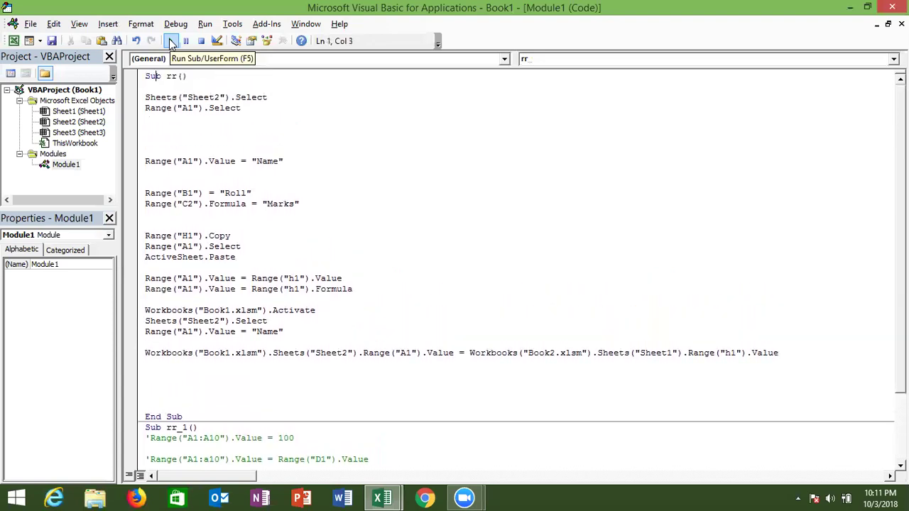
pyautogui.press('Down')
pyautogui.press('Right')
pyautogui.press('Right')
pyautogui.press('Down')
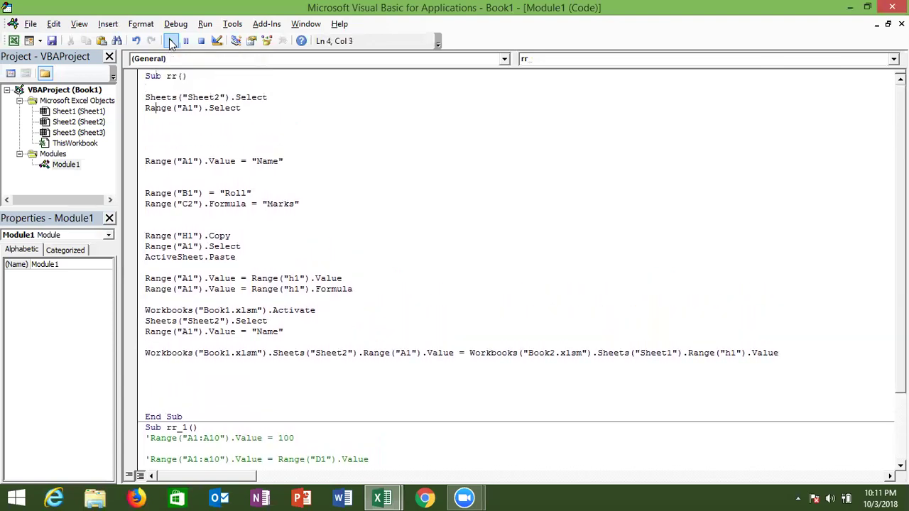
pyautogui.press('Up')
pyautogui.hotkey('shift', 'Down')
pyautogui.hotkey('shift', 'Up')
pyautogui.press('Down')
pyautogui.press('Down')
pyautogui.press('Down')
pyautogui.press('Down')
pyautogui.press('Down')
pyautogui.hotkey('shift', 'Down')
pyautogui.press('Down')
pyautogui.press('Down')
pyautogui.press('Down')
pyautogui.hotkey('shift', 'Down')
pyautogui.press('Right')
pyautogui.press('Down')
pyautogui.press('Down')
pyautogui.hotkey('shift', 'Down')
pyautogui.press('Right')
pyautogui.press('Down')
pyautogui.press('Down')
pyautogui.press('Down')
pyautogui.hotkey('shift', 'Down')
pyautogui.hotkey('shift', 'Down')
pyautogui.press('Right')
pyautogui.press('Down')
pyautogui.hotkey('shift', 'Down')
pyautogui.hotkey('shift', 'Down')
pyautogui.press('Right')
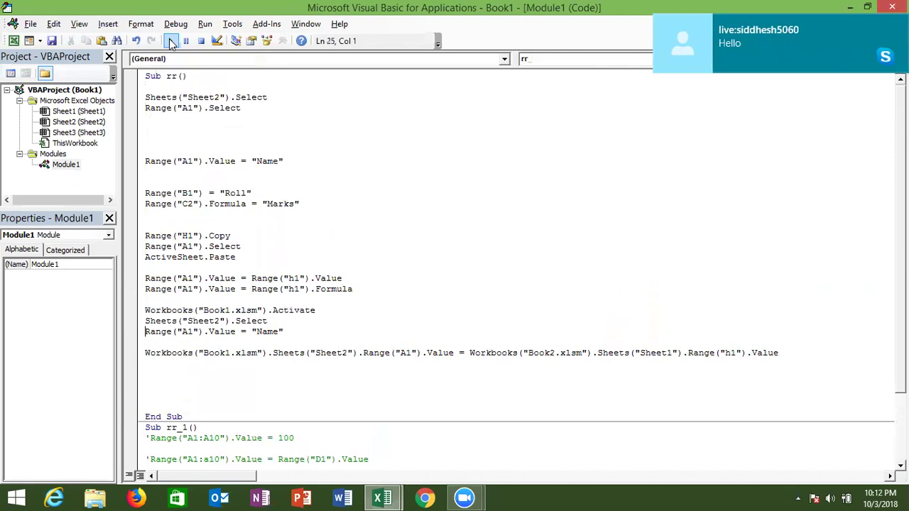
# Open Skype from the hidden tray icons and accept the new contact request
pyautogui.click(171, 41)
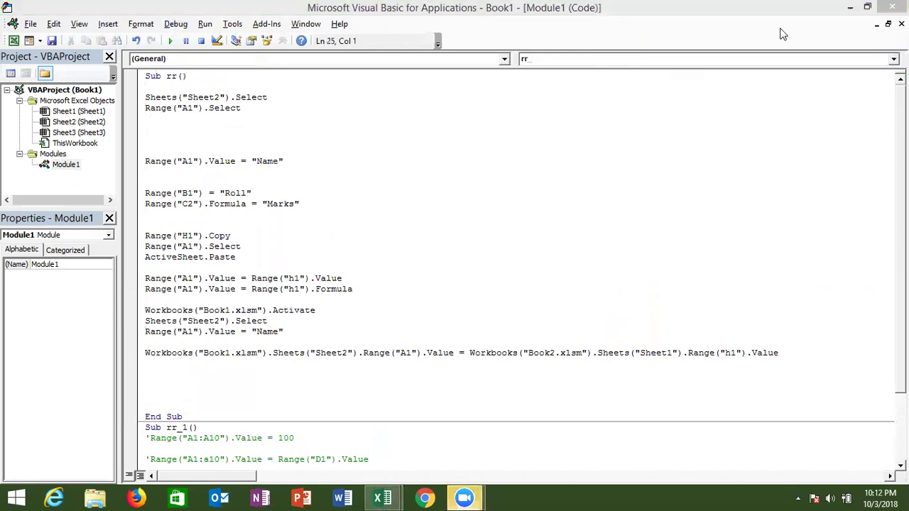
pyautogui.moveTo(472, 489)
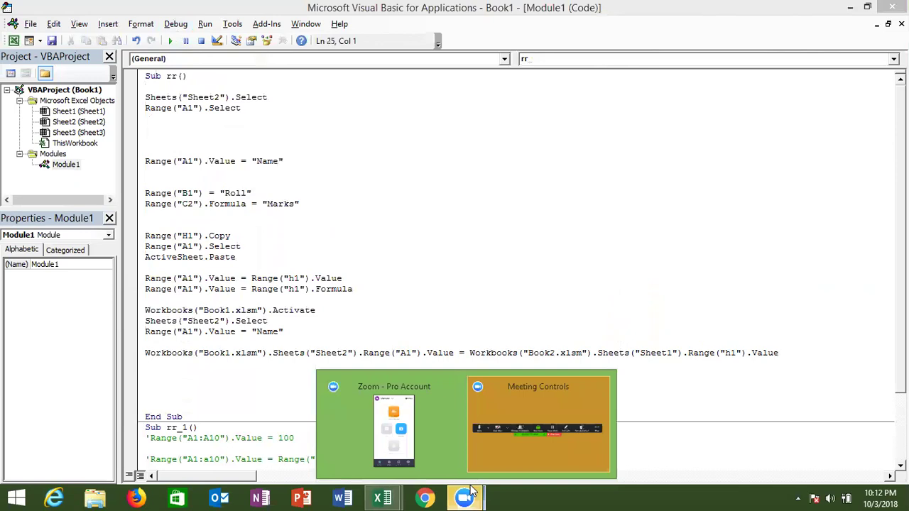
pyautogui.moveTo(492, 453)
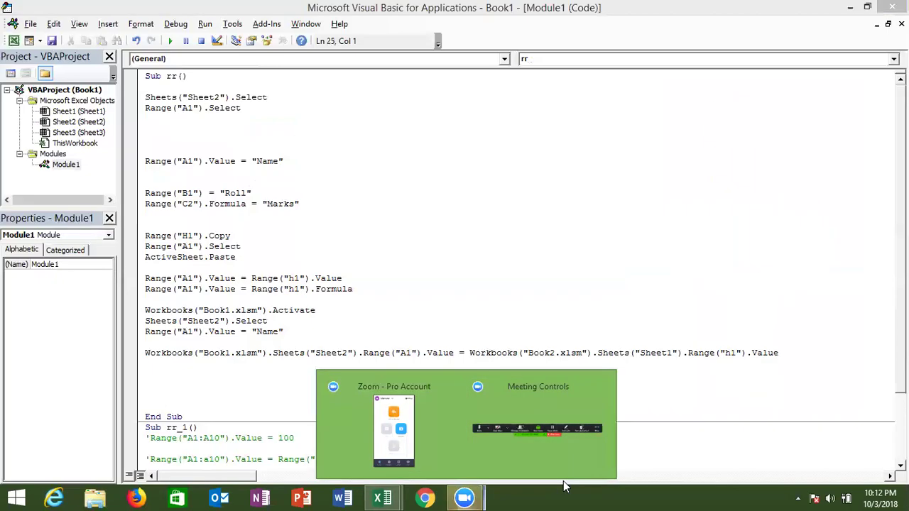
pyautogui.click(797, 498)
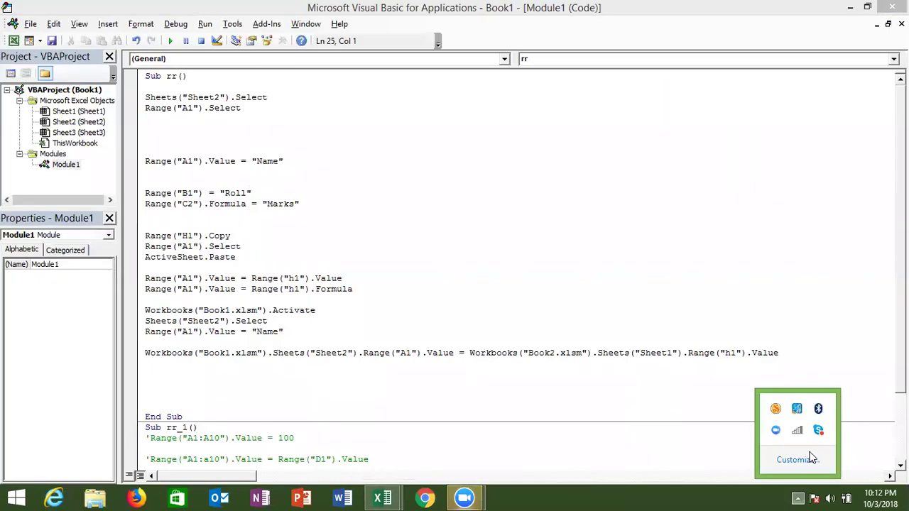
pyautogui.click(817, 431)
pyautogui.click(818, 431)
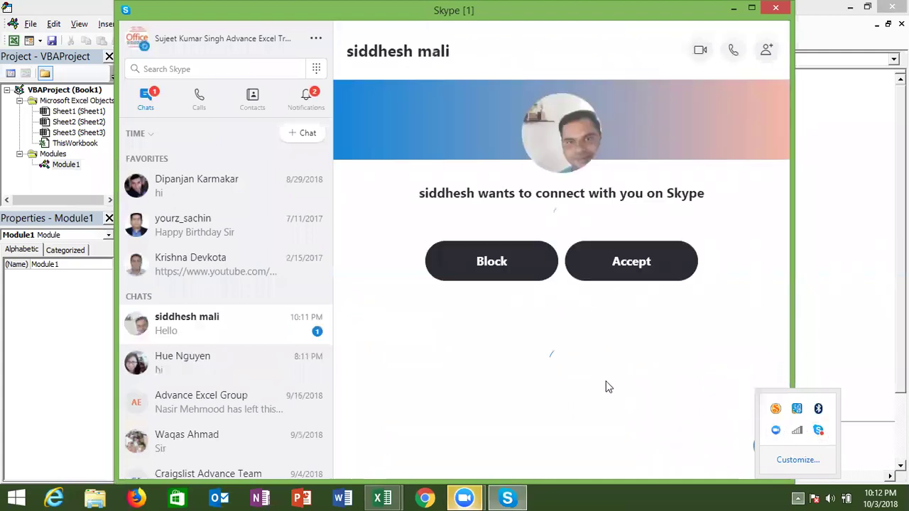
pyautogui.click(600, 266)
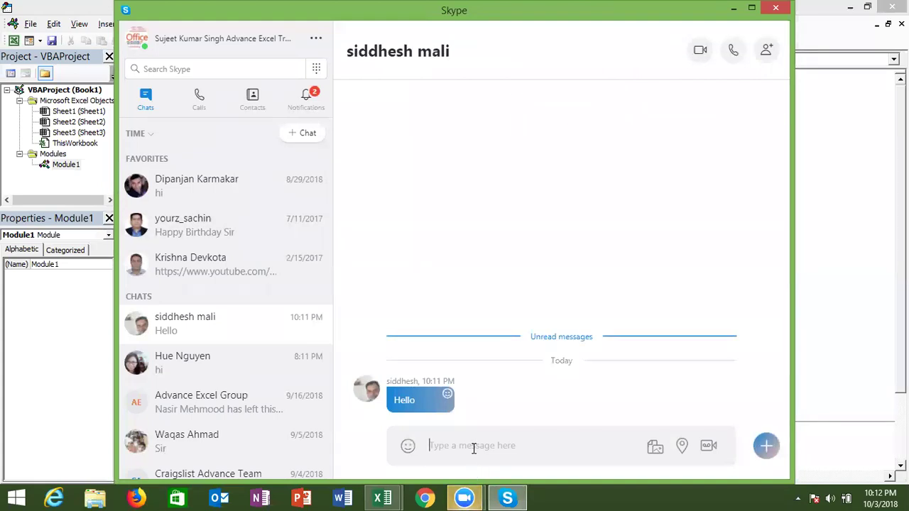
# Reply 'hi' in the chat and return to the VBA editor
pyautogui.write('hi')
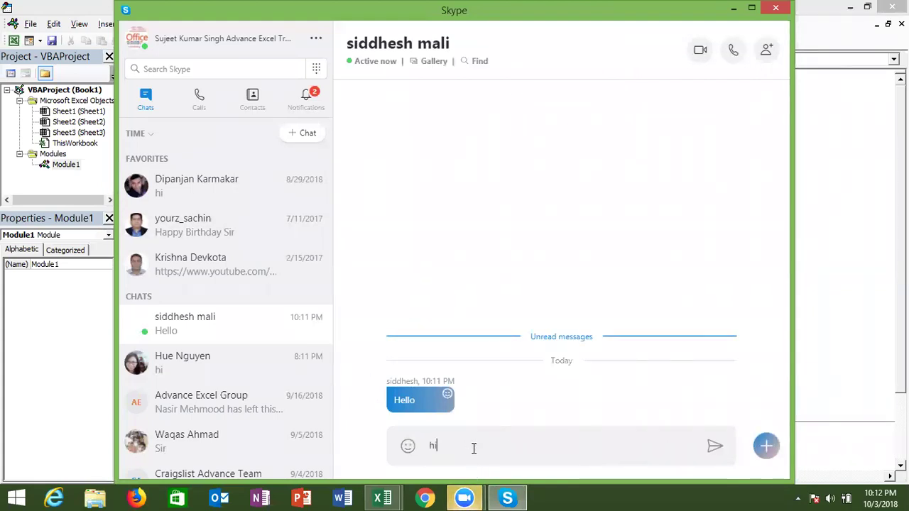
pyautogui.press('Return')
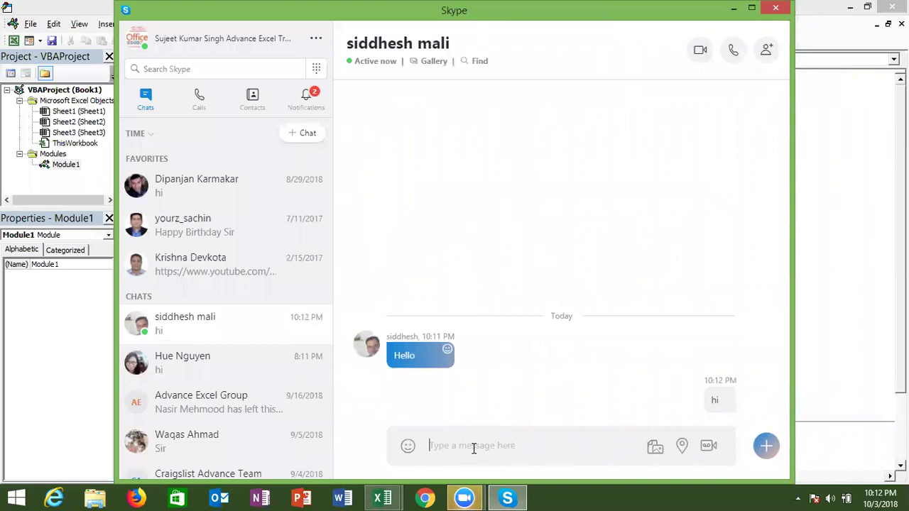
pyautogui.hotkey('alt', 'Tab')
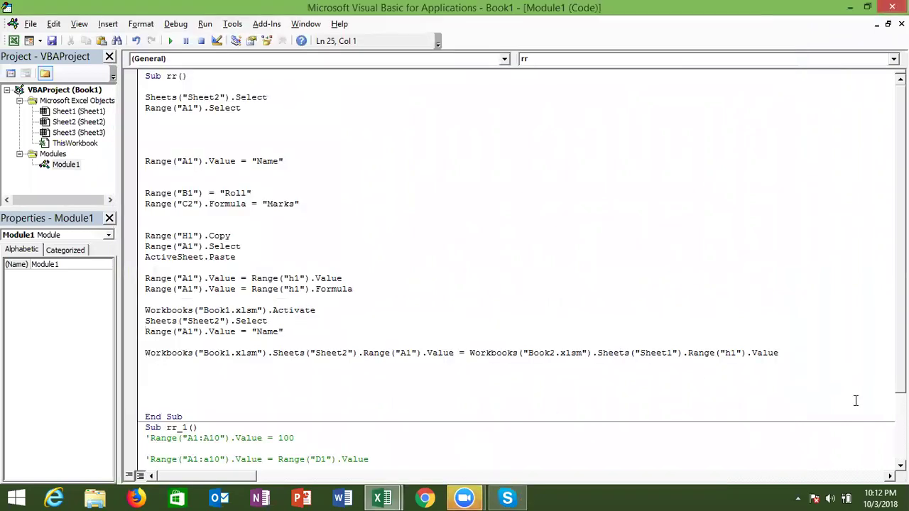
# Scroll through the code, then bring Book1's Sheet1 in Excel to the front
pyautogui.scroll(-2, 522, 268)
pyautogui.scroll(-1, 522, 269)
pyautogui.scroll(-1, 523, 268)
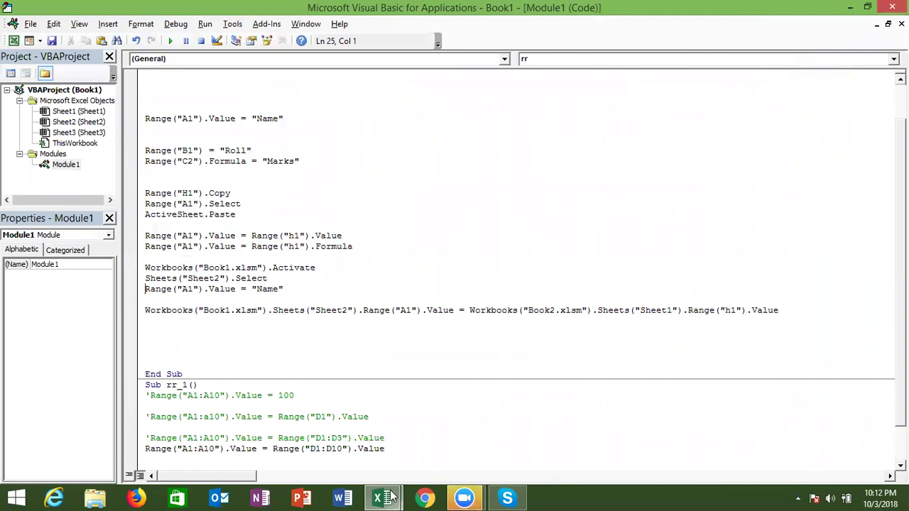
pyautogui.moveTo(395, 497)
pyautogui.click(336, 452)
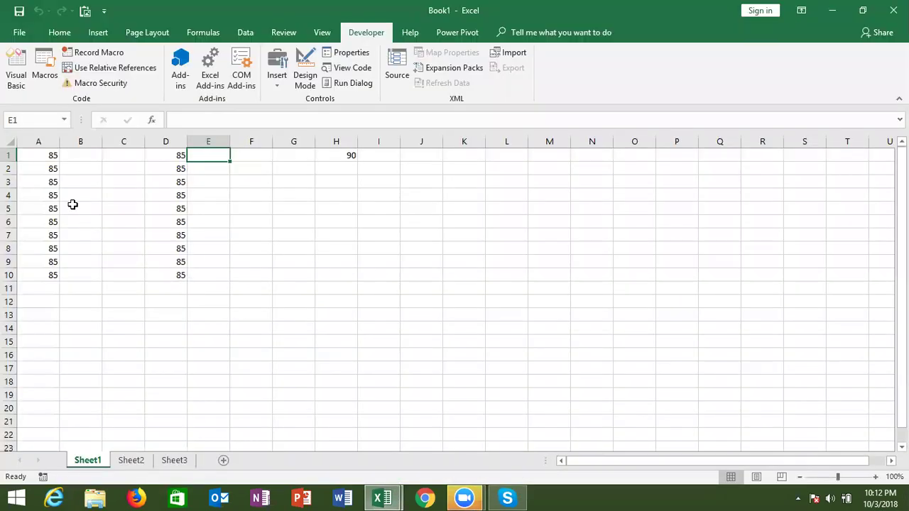
pyautogui.click(35, 160)
pyautogui.hotkey('ctrl', 'Down')
pyautogui.press('Down')
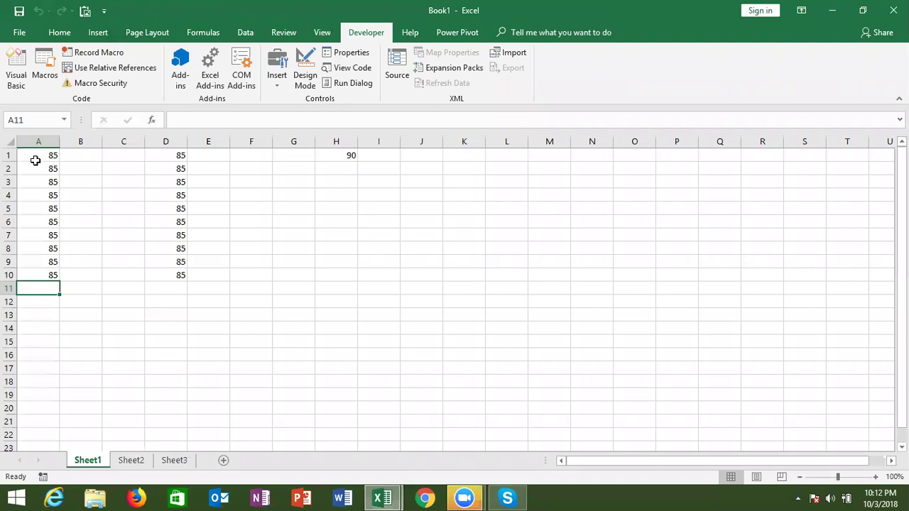
pyautogui.press('Up')
pyautogui.press('Up')
pyautogui.press('Up')
pyautogui.press('Down')
pyautogui.press('Down')
pyautogui.press('Down')
pyautogui.press('Down')
pyautogui.press('Down')
pyautogui.press('Down')
pyautogui.press('Down')
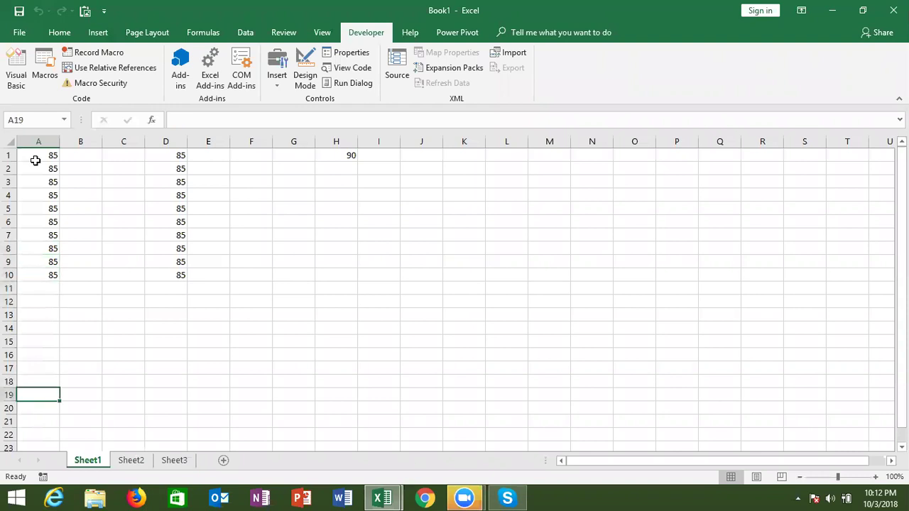
pyautogui.hotkey('ctrl', 'Up')
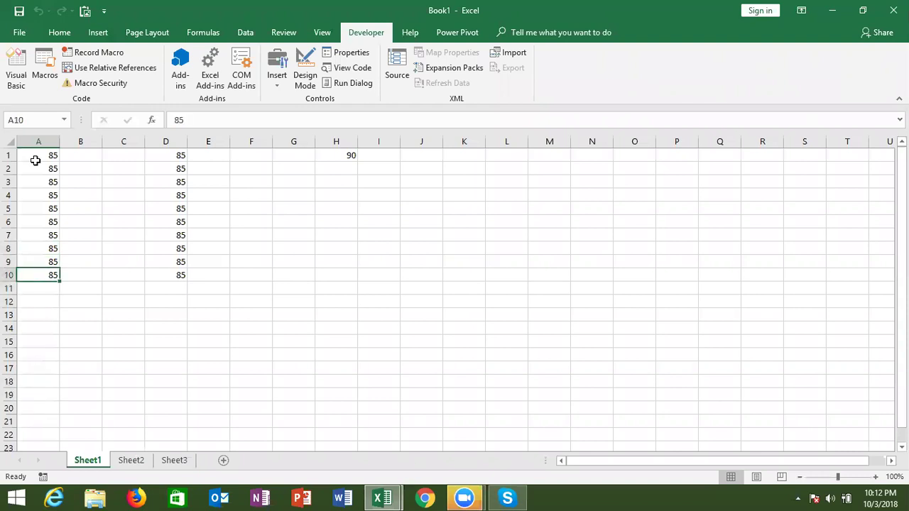
pyautogui.press('Down')
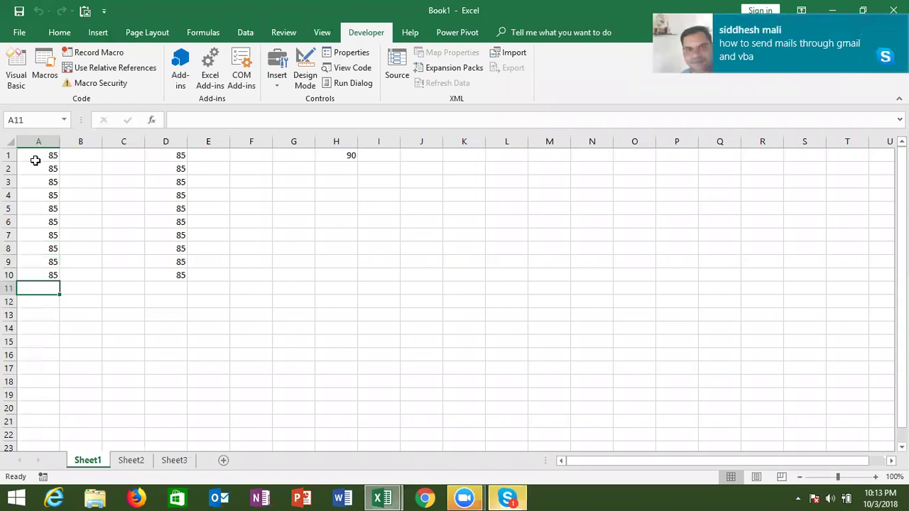
# In the VBA editor, clear a stray word and move to the empty line inside rr_1
pyautogui.hotkey('alt', 'Tab')
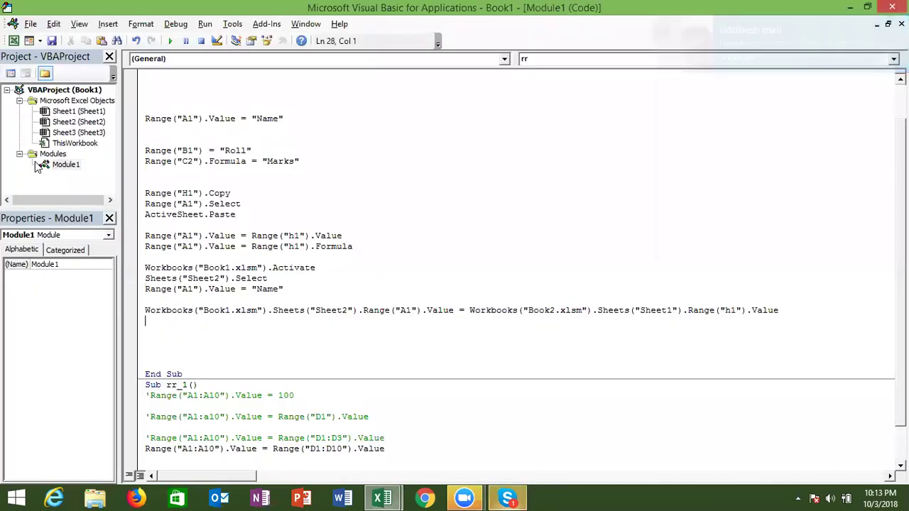
pyautogui.write('range')
pyautogui.press('BackSpace')
pyautogui.press('BackSpace')
pyautogui.press('BackSpace')
pyautogui.press('BackSpace')
pyautogui.press('BackSpace')
pyautogui.press('Down')
pyautogui.press('Down')
pyautogui.press('Down')
pyautogui.press('Down')
pyautogui.press('Down')
pyautogui.press('Down')
pyautogui.press('Down')
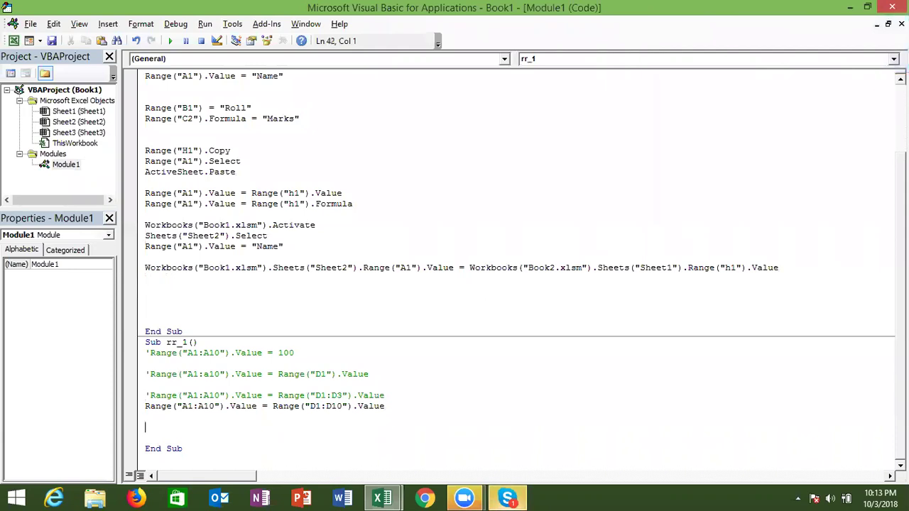
# Type Range("A65000").End(xlUp) using IntelliSense for End and xlUp
pyautogui.write('range("A')
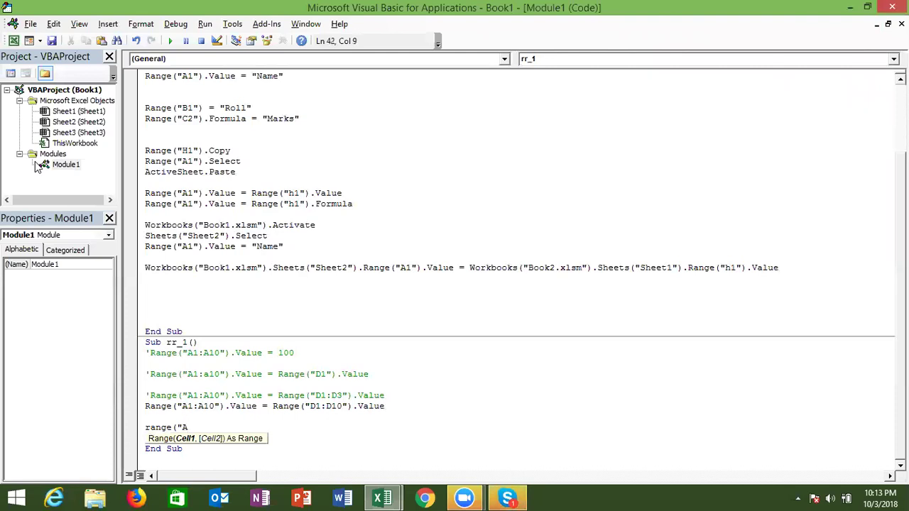
pyautogui.write('65000')
pyautogui.write(')')
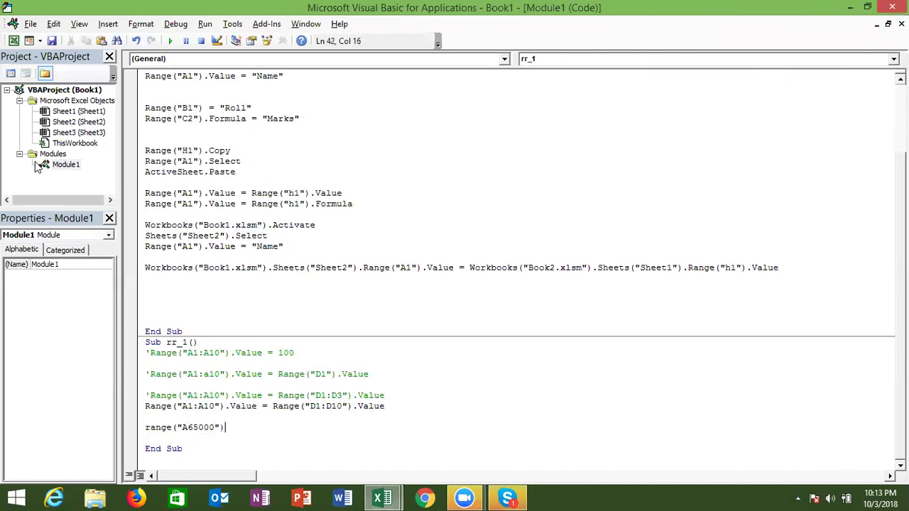
pyautogui.write('.e')
pyautogui.press('Tab')
pyautogui.write('(')
pyautogui.press('Down')
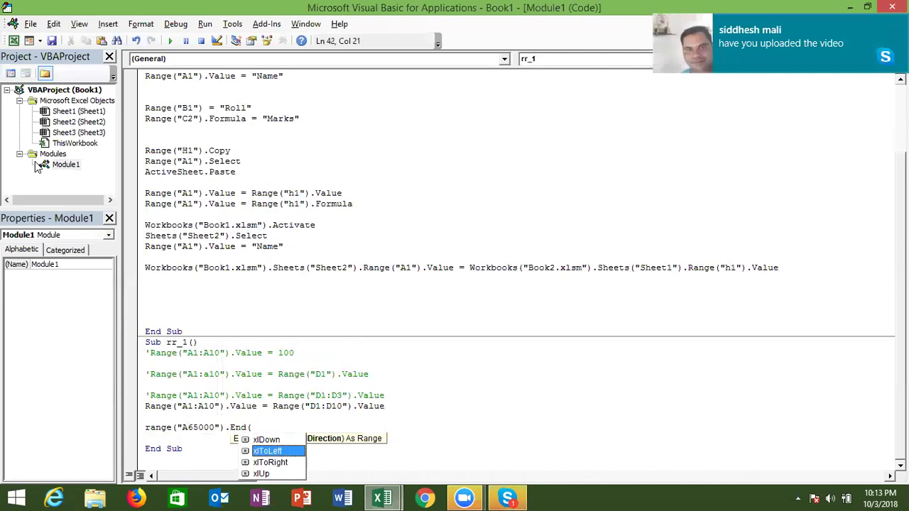
pyautogui.press('Down')
pyautogui.press('Down')
pyautogui.press('Tab')
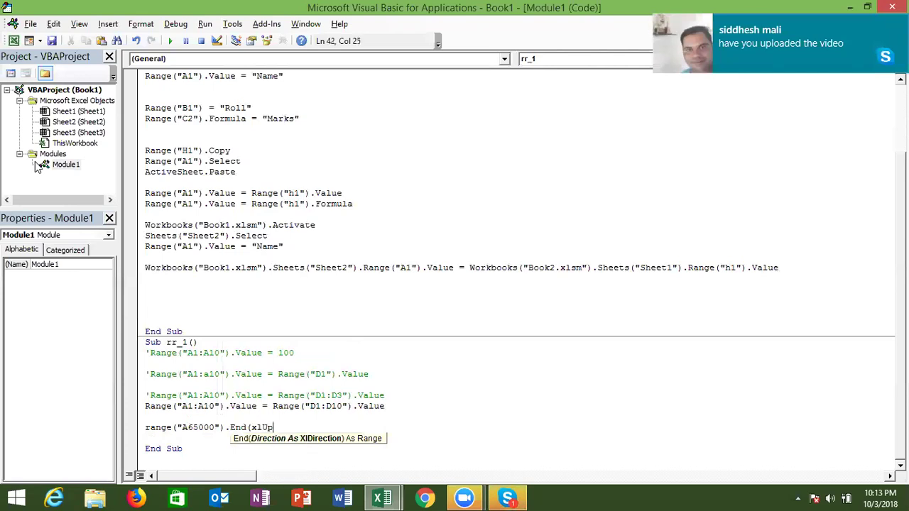
# Complete the line with .Offset(1, 0).Value = 86 and let it auto-format
pyautogui.write(').')
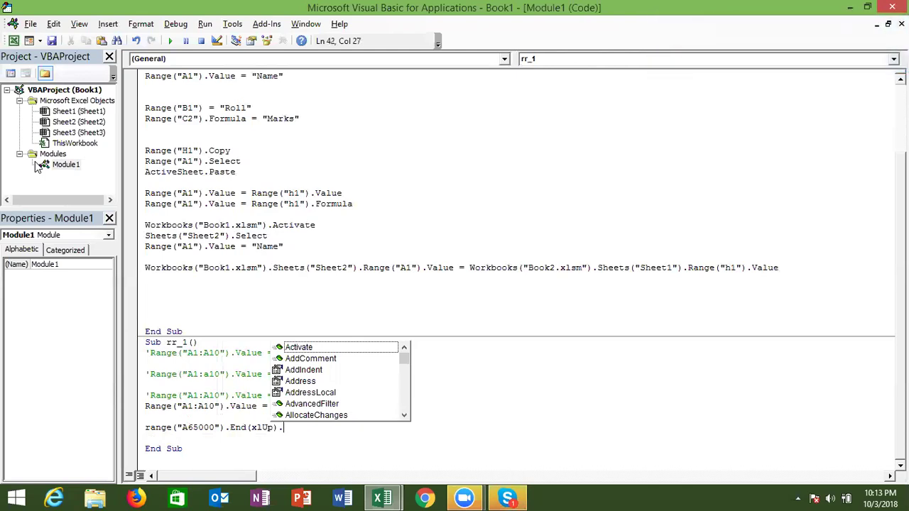
pyautogui.write('of')
pyautogui.press('Tab')
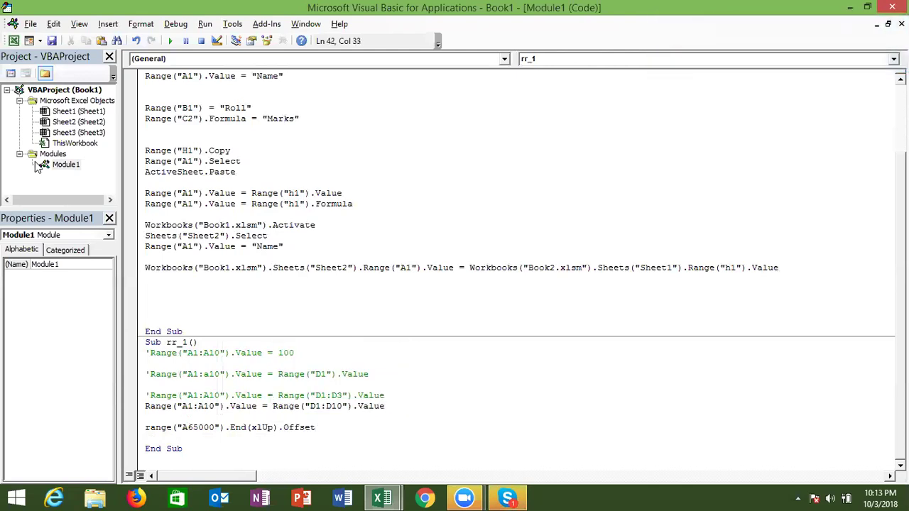
pyautogui.write('(1,0')
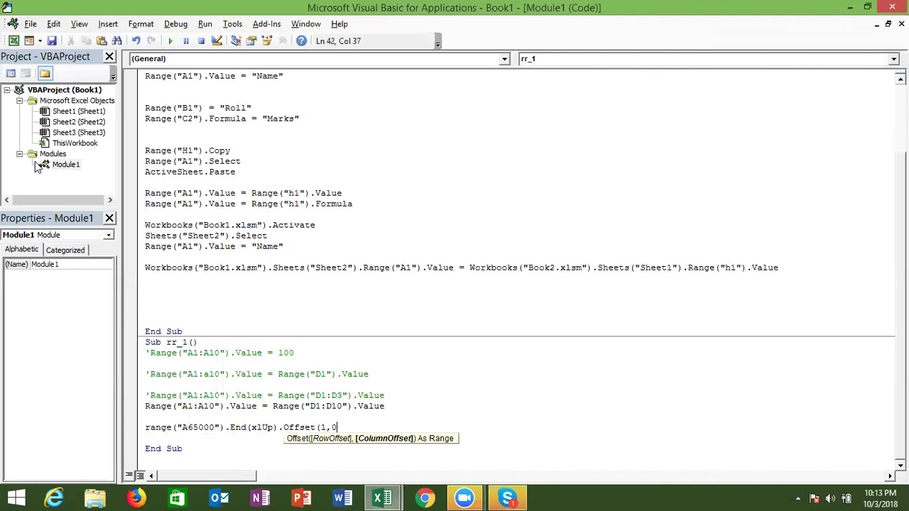
pyautogui.write(').va')
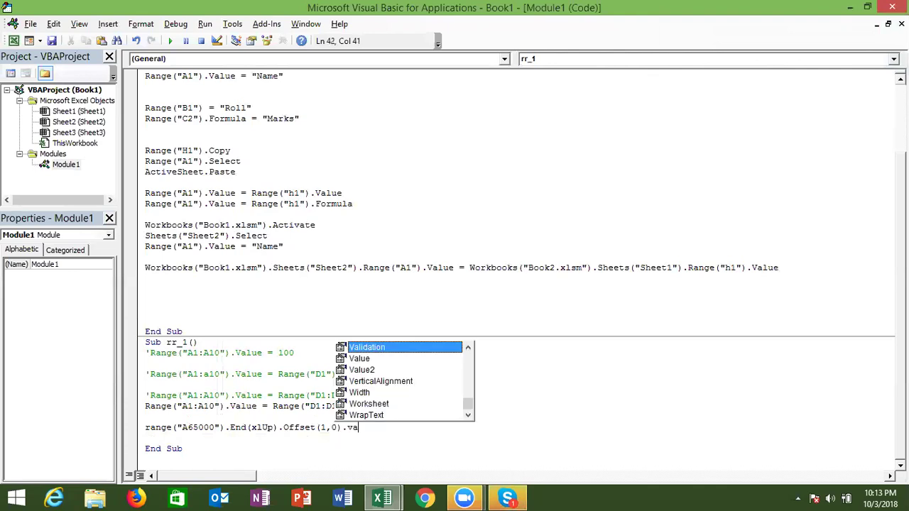
pyautogui.write('lue')
pyautogui.press('Tab')
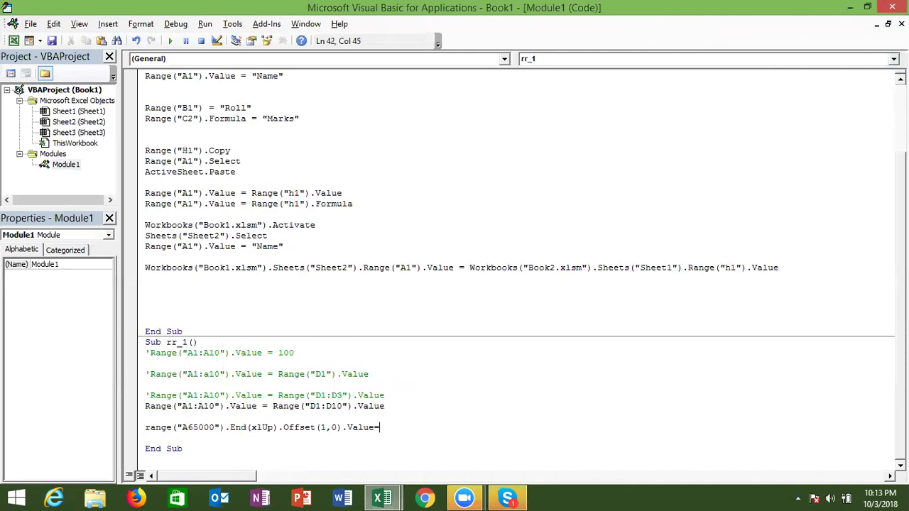
pyautogui.write('6')
pyautogui.click(192, 352)
# Highlight the xlUp argument in the finished line
pyautogui.click(216, 384)
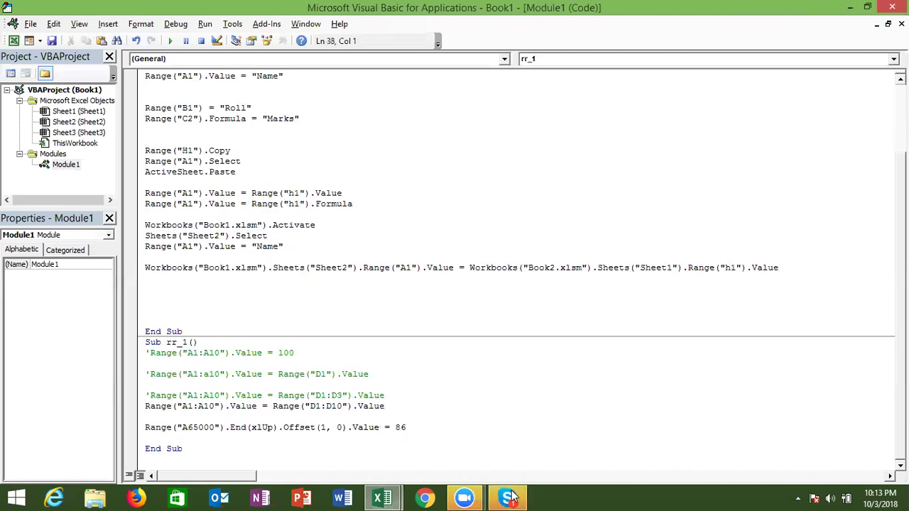
pyautogui.moveTo(251, 428); pyautogui.dragTo(273, 428)
pyautogui.click(508, 498)
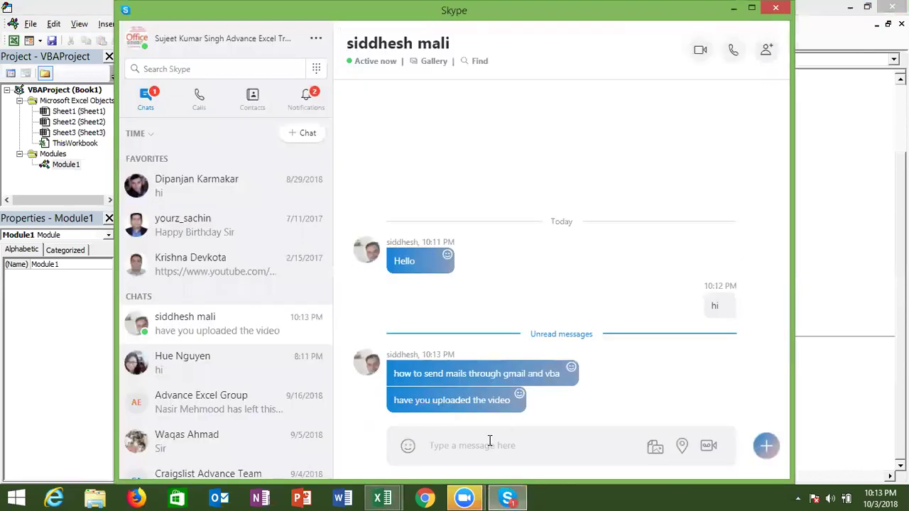
# Send 'yes' in the Skype chat and minimise Skype
pyautogui.write('yes')
pyautogui.press('Return')
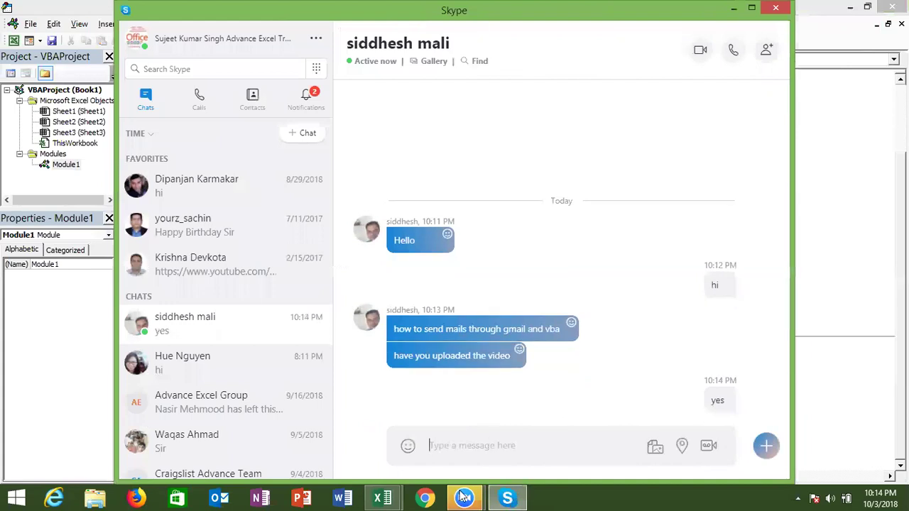
pyautogui.click(428, 497)
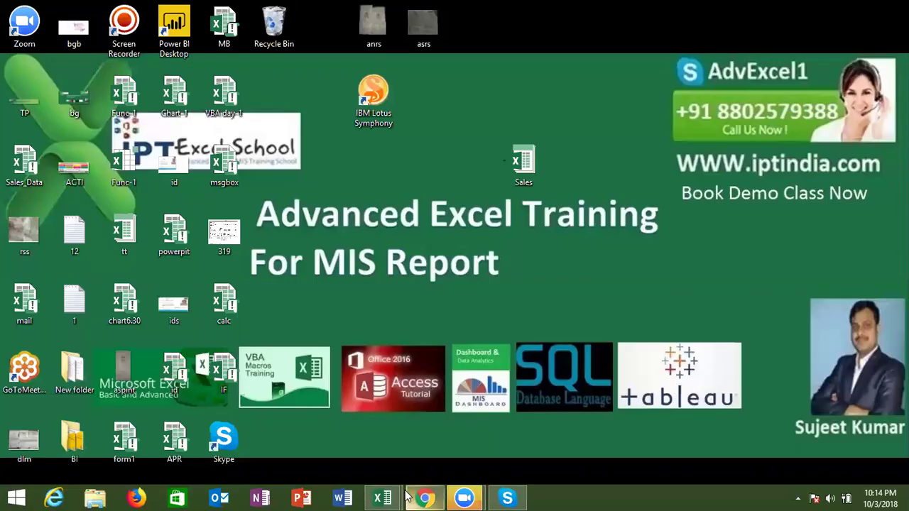
# Bring up Book1 and use Ctrl+Up from a low empty cell to reach A10, column A's last filled cell
pyautogui.moveTo(397, 497)
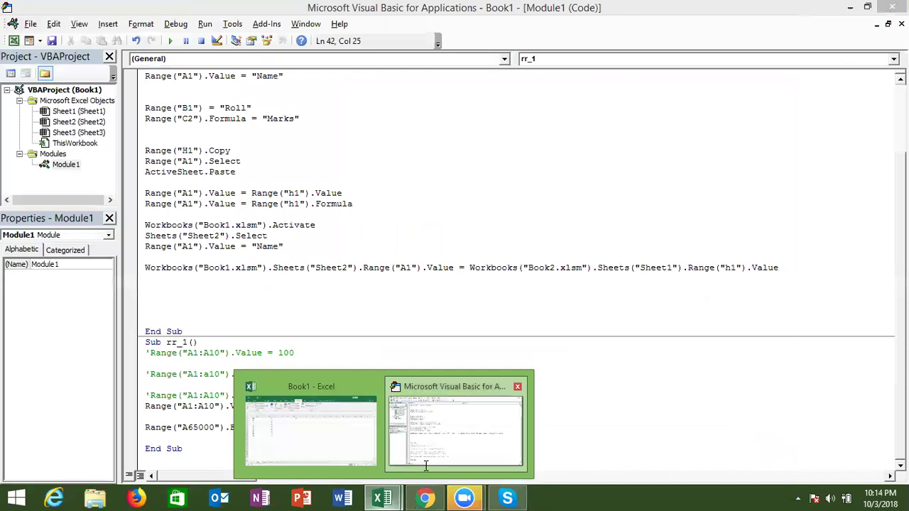
pyautogui.click(425, 466)
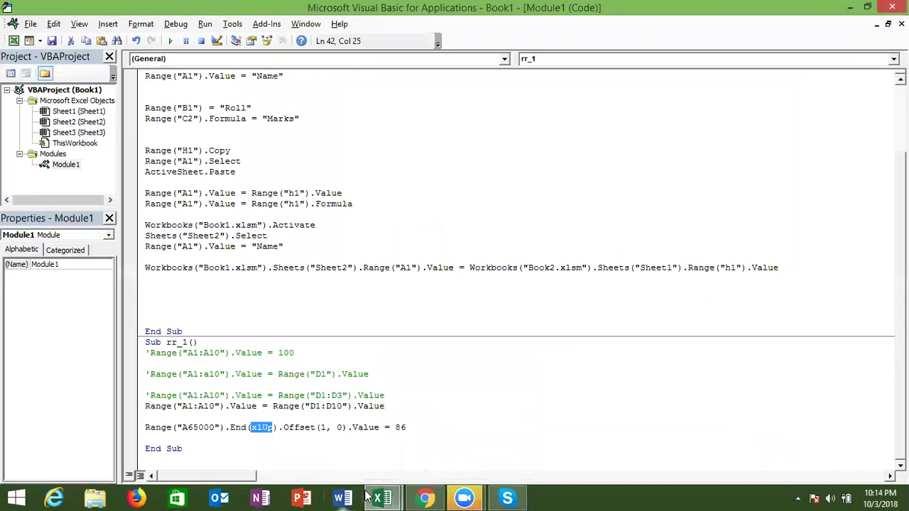
pyautogui.moveTo(370, 498)
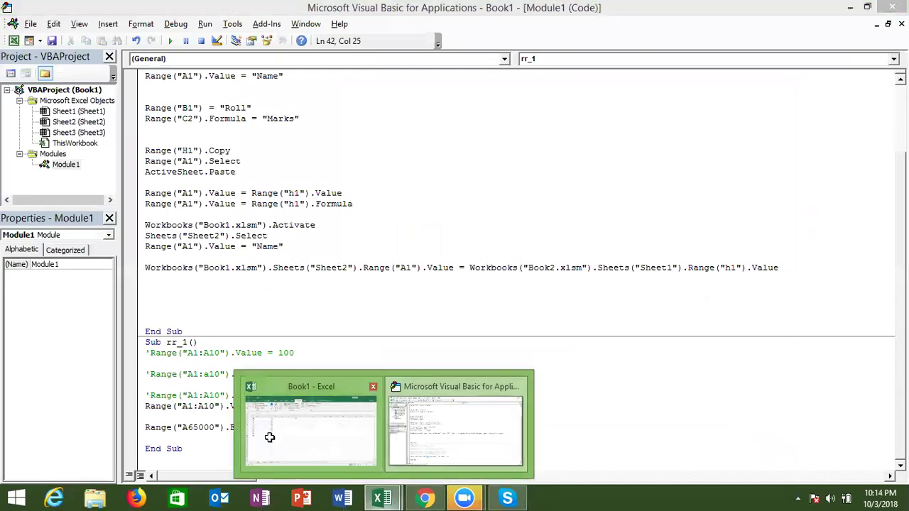
pyautogui.click(270, 437)
pyautogui.click(39, 445)
pyautogui.hotkey('ctrl', 'Up')
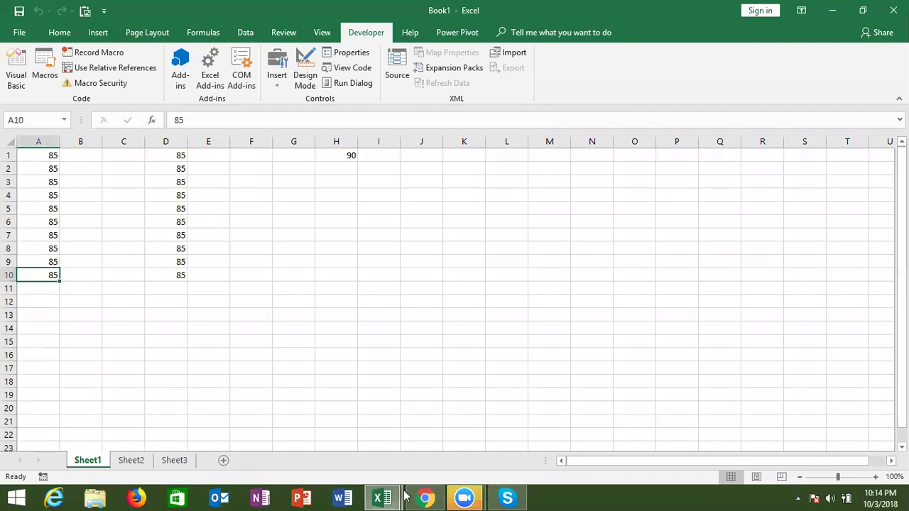
pyautogui.click(434, 497)
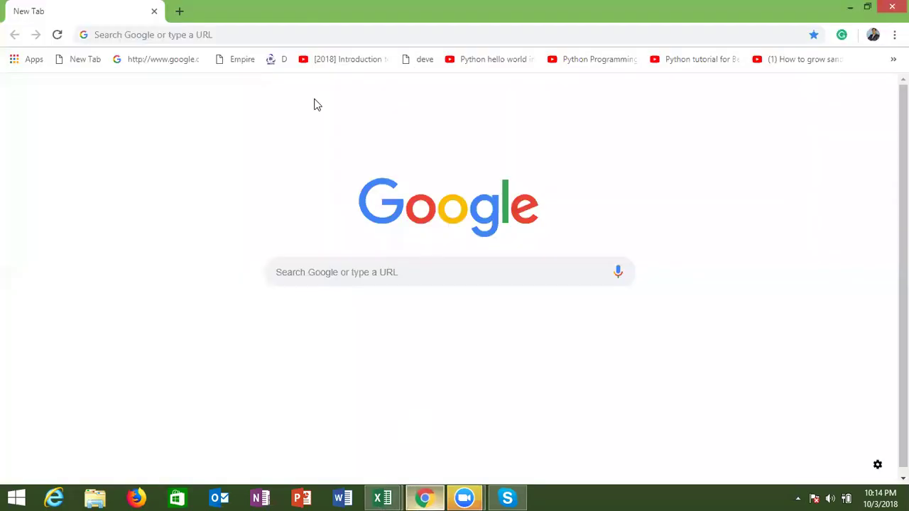
# Load youtube.com/my_videos from the address bar suggestion, then return to the VBA editor
pyautogui.click(281, 31)
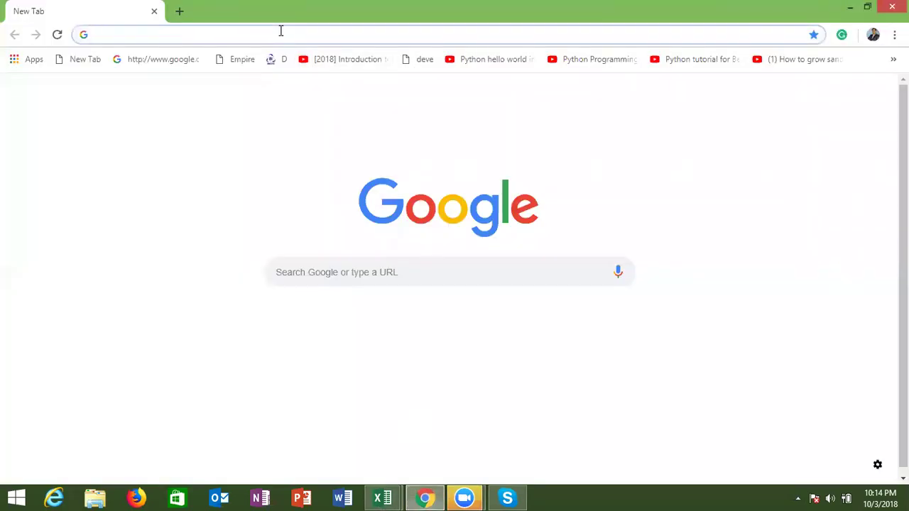
pyautogui.write('y')
pyautogui.click(274, 110)
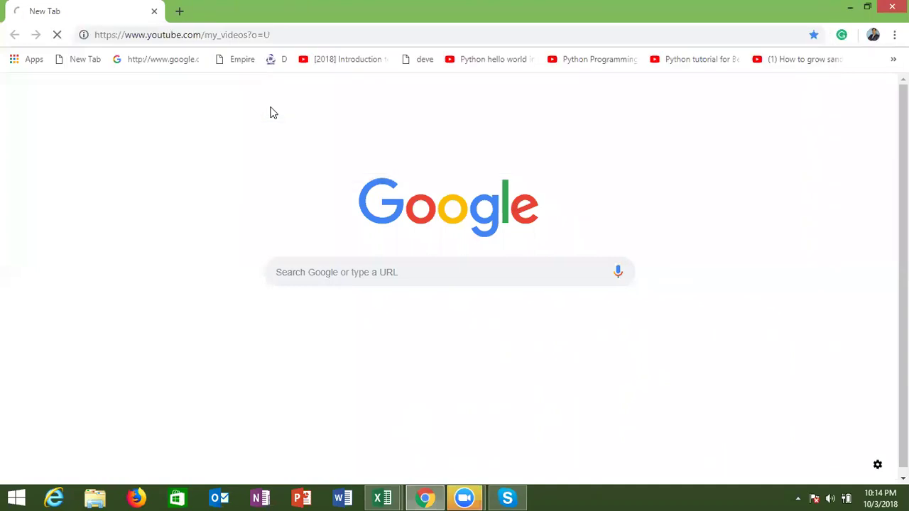
pyautogui.hotkey('alt', 'Tab')
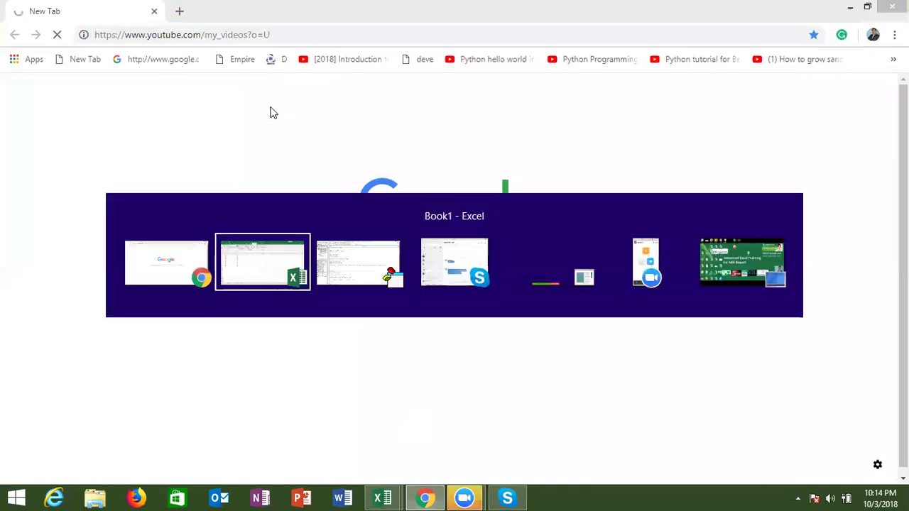
pyautogui.hotkey('alt', 'Tab')
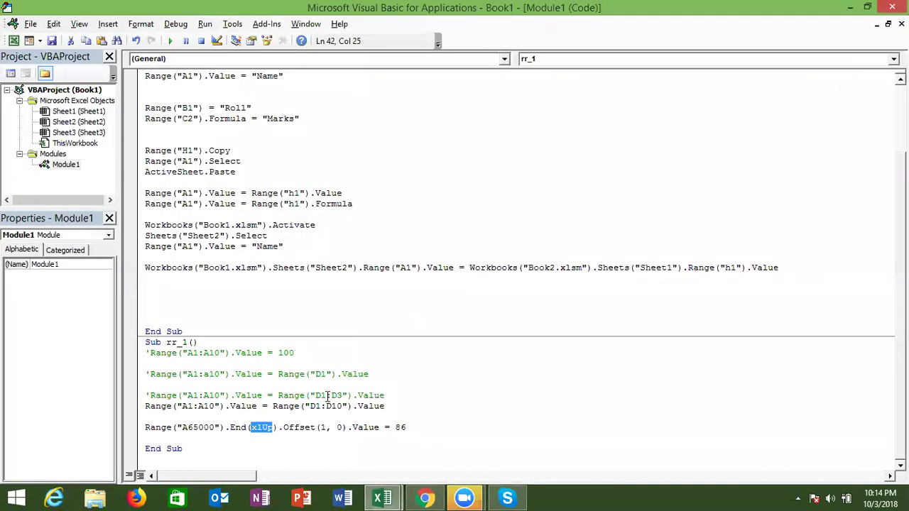
pyautogui.doubleClick(307, 426)
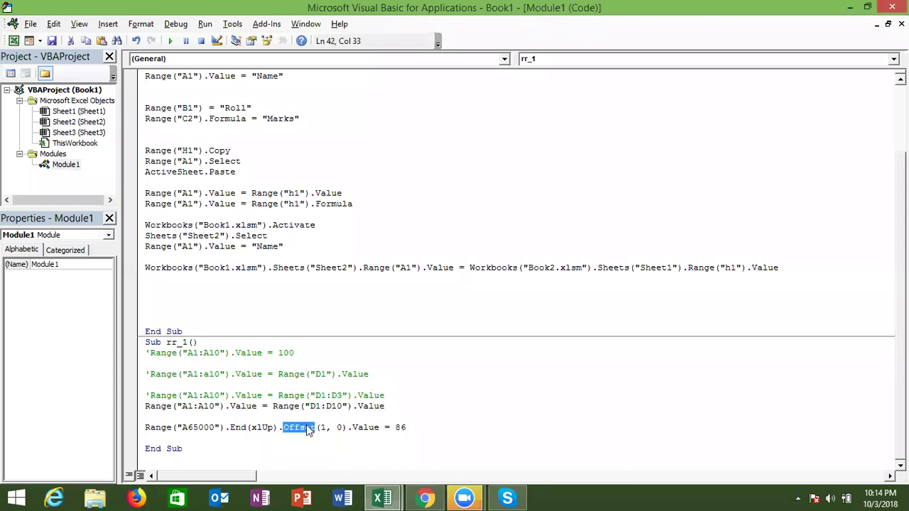
pyautogui.moveTo(394, 497)
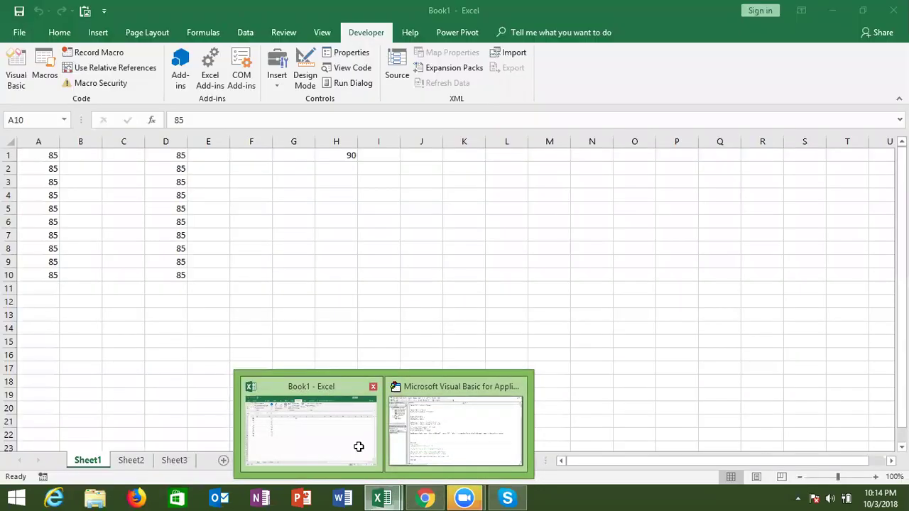
pyautogui.click(359, 447)
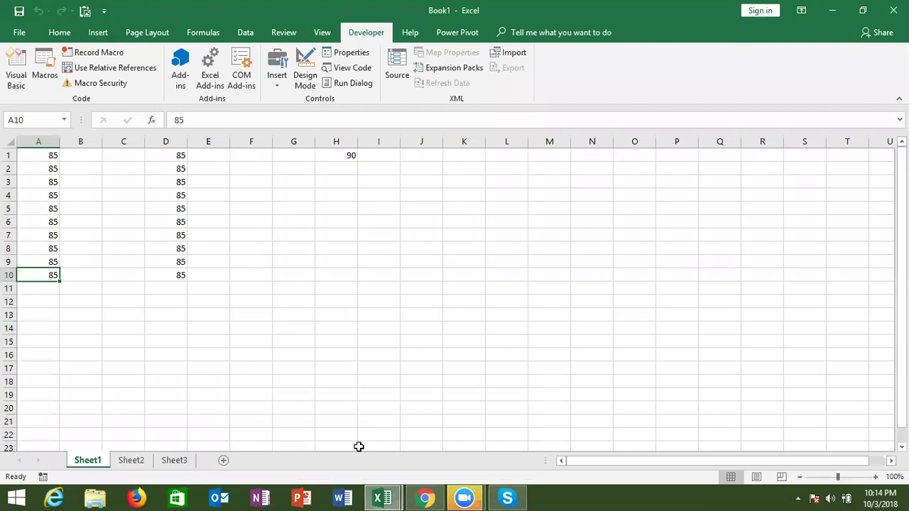
pyautogui.press('Down')
pyautogui.press('Up')
pyautogui.press('Right')
pyautogui.press('Left')
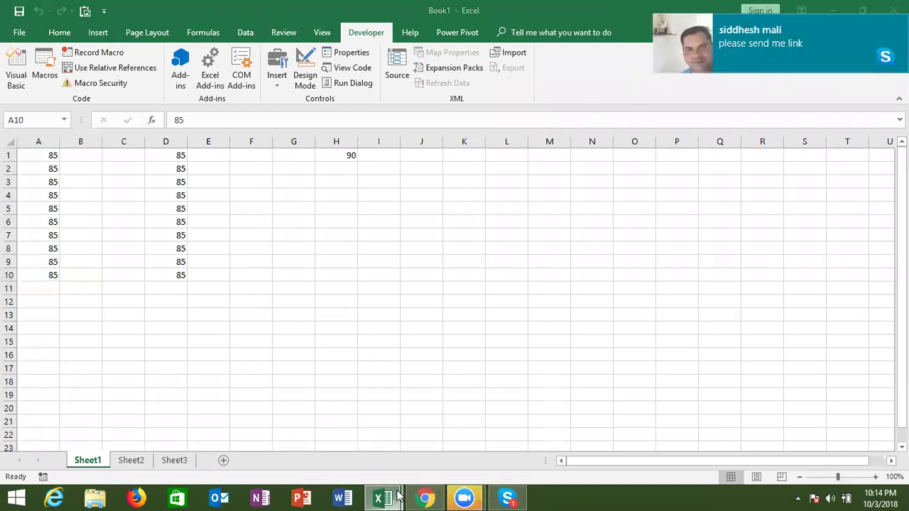
pyautogui.moveTo(396, 496)
pyautogui.click(440, 452)
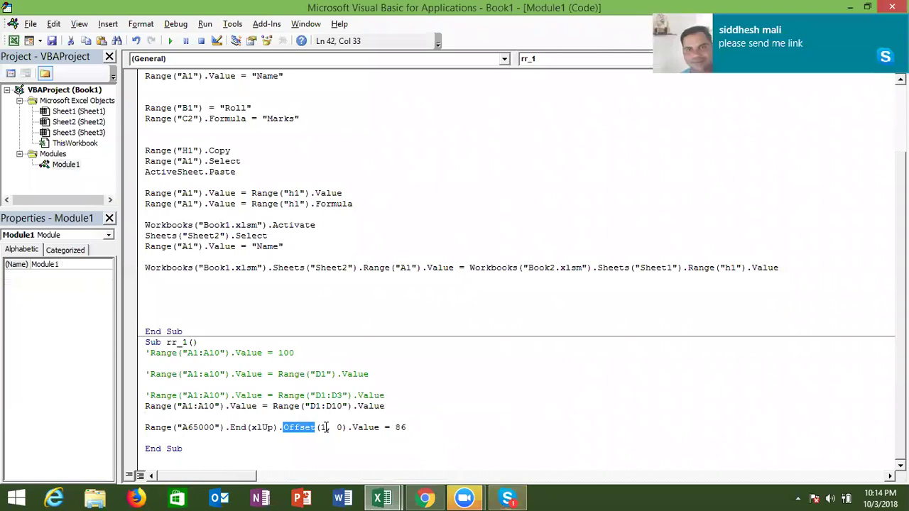
pyautogui.click(325, 427)
pyautogui.doubleClick(324, 427)
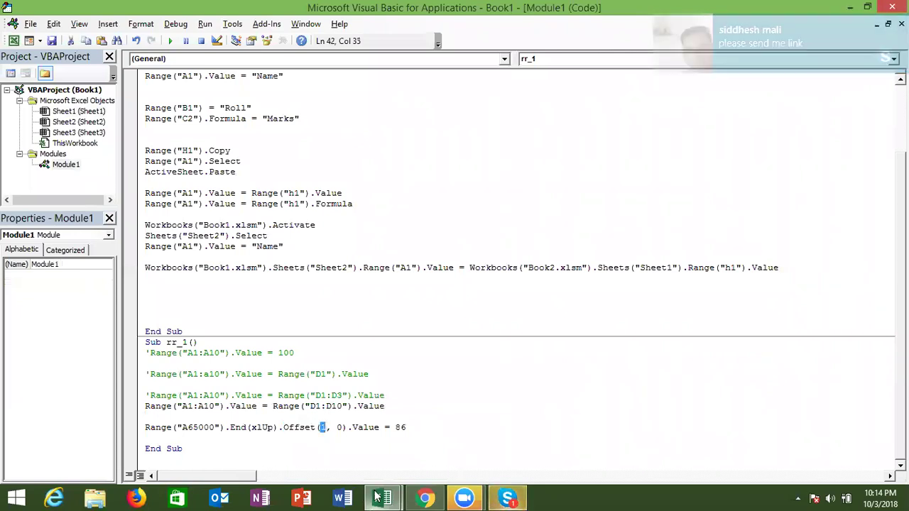
# Bring up the YouTube Videos page, then load the excel.sujeetkumar.co.in training site in Chrome
pyautogui.moveTo(426, 496)
pyautogui.click(422, 420)
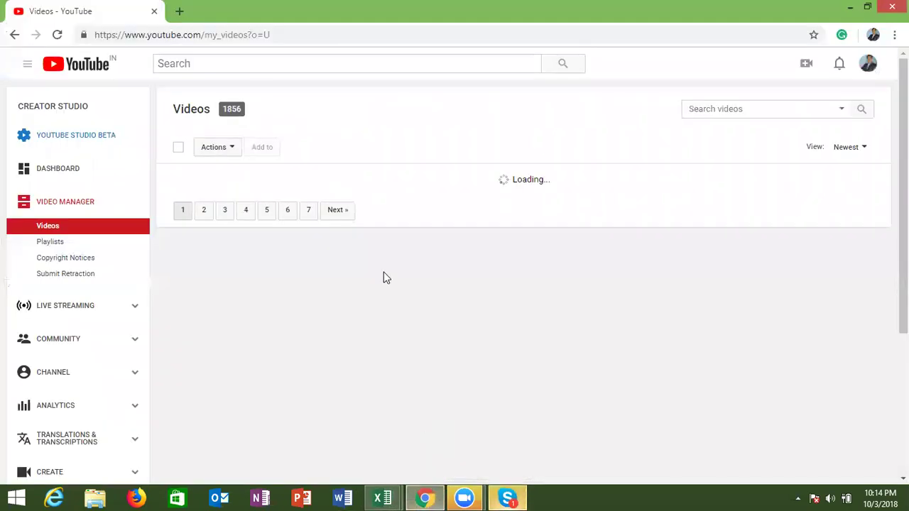
pyautogui.click(219, 35)
pyautogui.write('s')
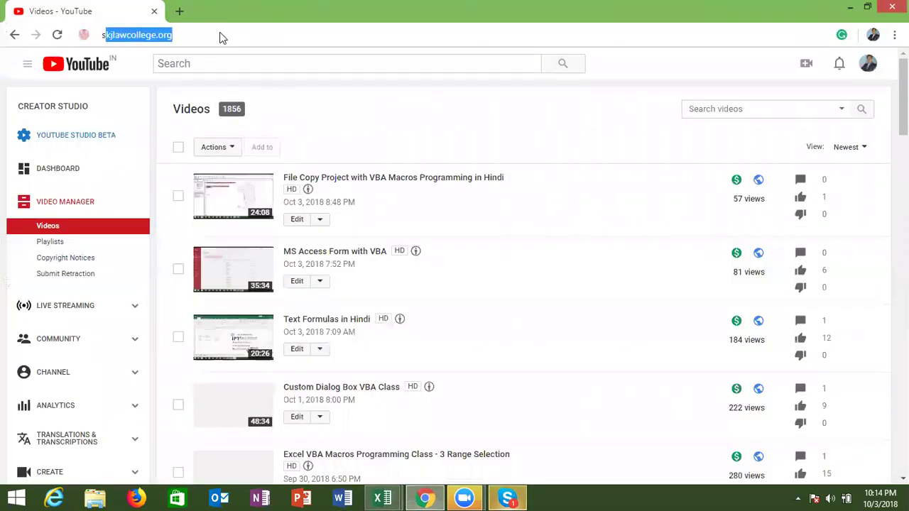
pyautogui.write('ujeet')
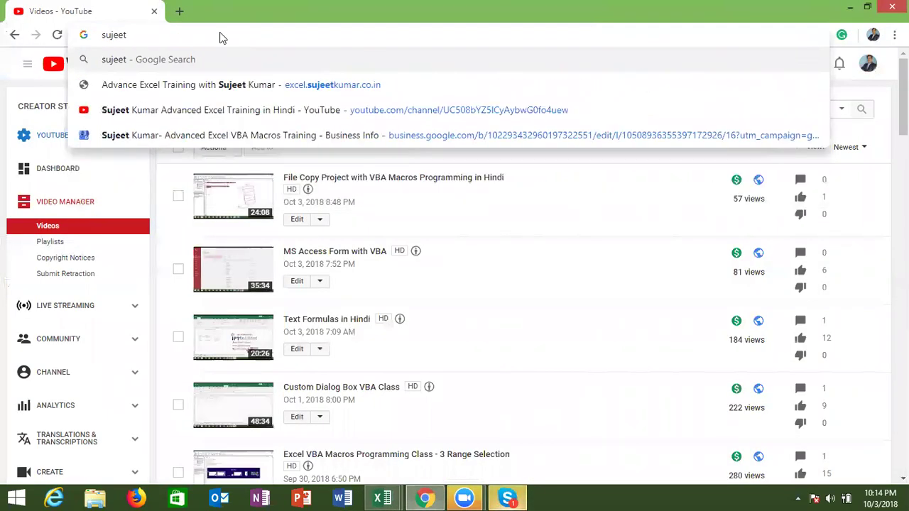
pyautogui.press('BackSpace')
pyautogui.press('BackSpace')
pyautogui.press('BackSpace')
pyautogui.press('BackSpace')
pyautogui.press('BackSpace')
pyautogui.press('BackSpace')
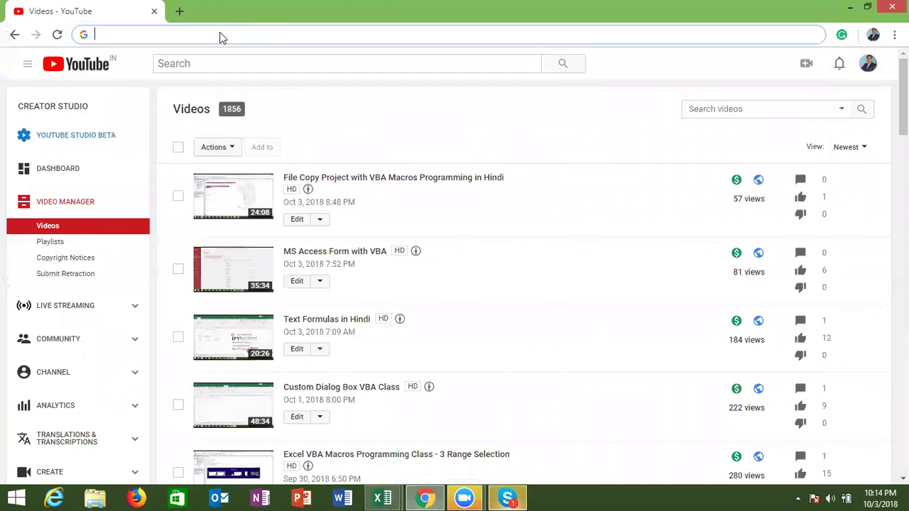
pyautogui.write('excel')
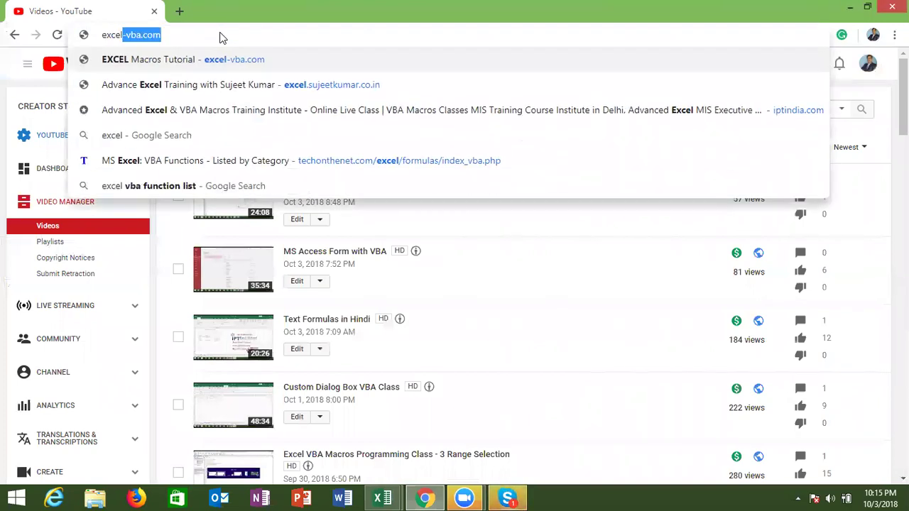
pyautogui.write('.')
pyautogui.press('Return')
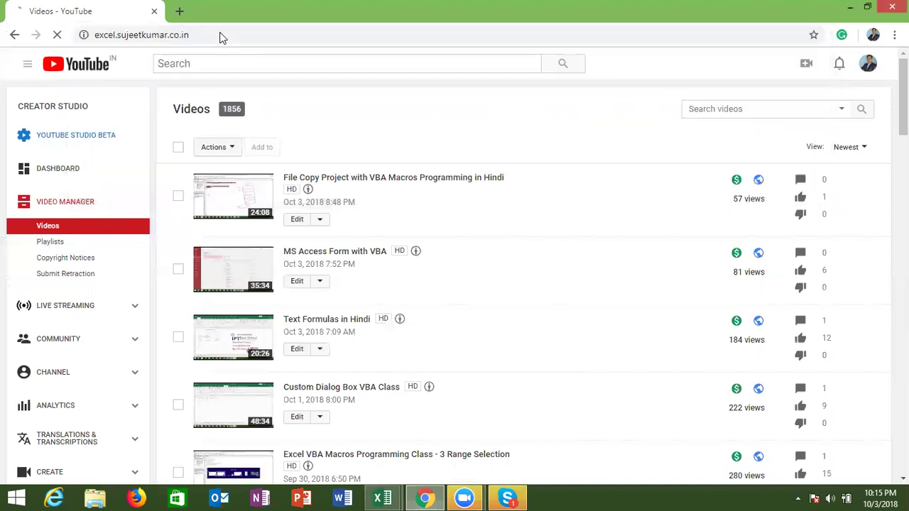
pyautogui.tripleClick(221, 35)
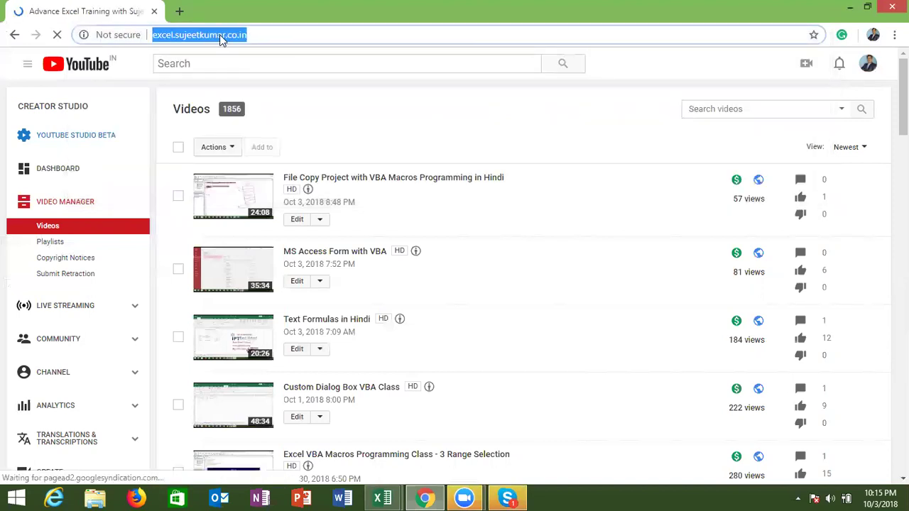
pyautogui.click(180, 41)
# Send the training-site link in the Skype chat, followed by a short note saying where to find it
pyautogui.hotkey('alt', 'Tab')
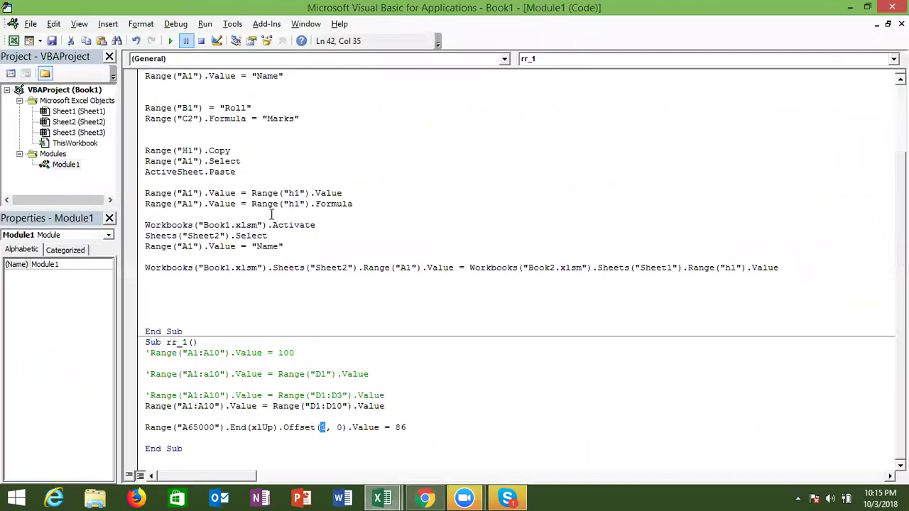
pyautogui.click(506, 497)
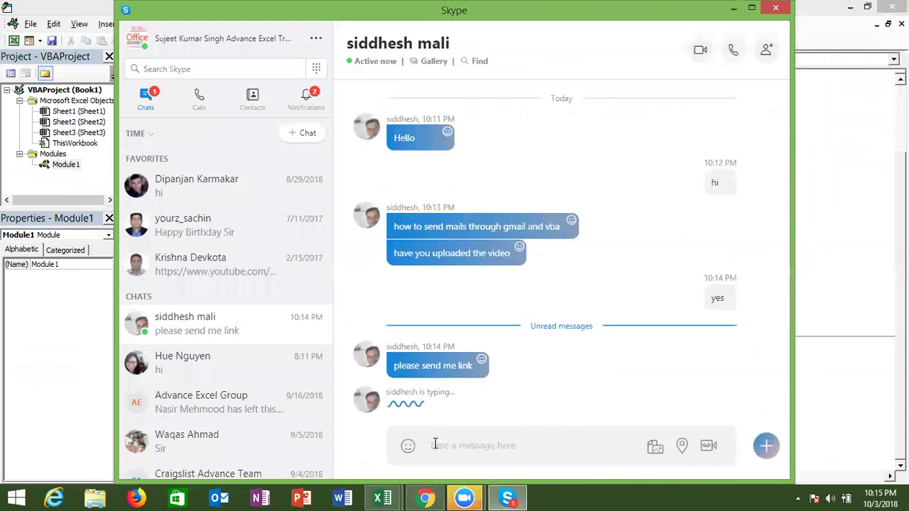
pyautogui.write('http://excel.sujeetkumar.co.in/')
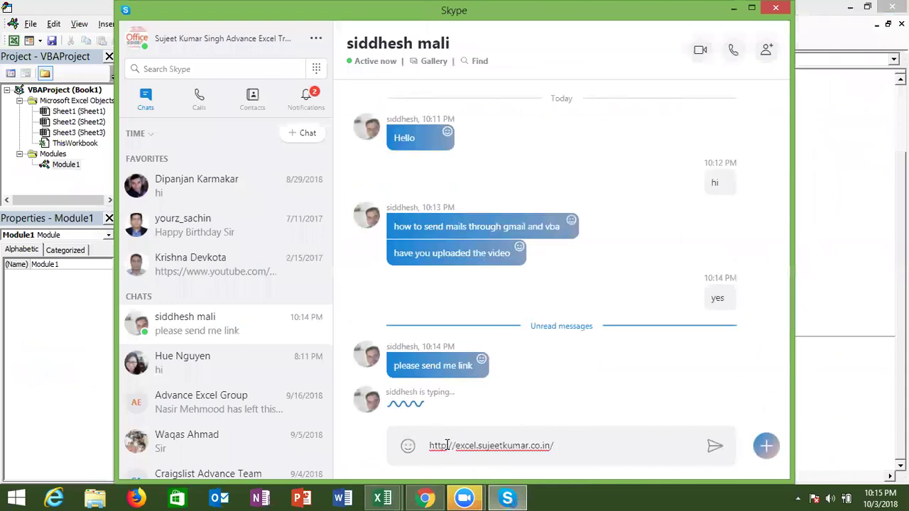
pyautogui.press('Return')
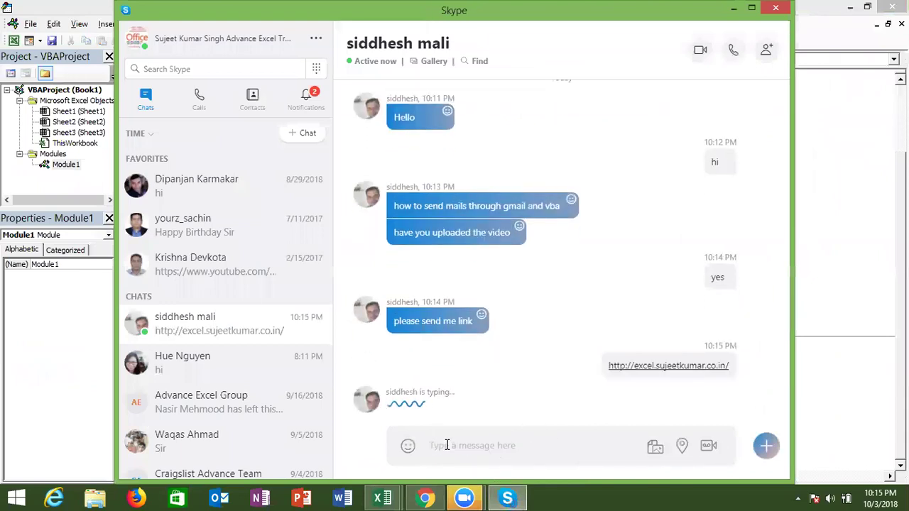
pyautogui.write('ind here')
pyautogui.press('Return')
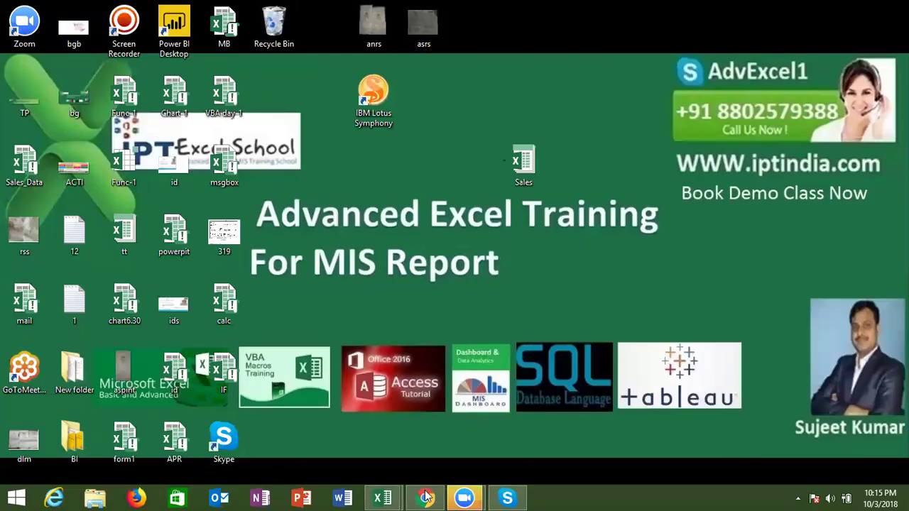
# Return to the VBA editor with the caret placed in the rr_1 code
pyautogui.click(426, 497)
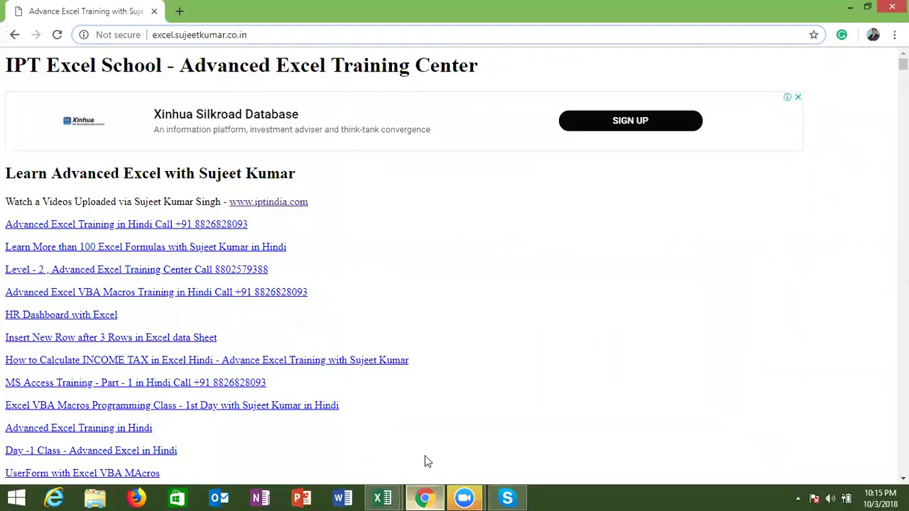
pyautogui.click(382, 497)
pyautogui.click(426, 453)
pyautogui.click(352, 428)
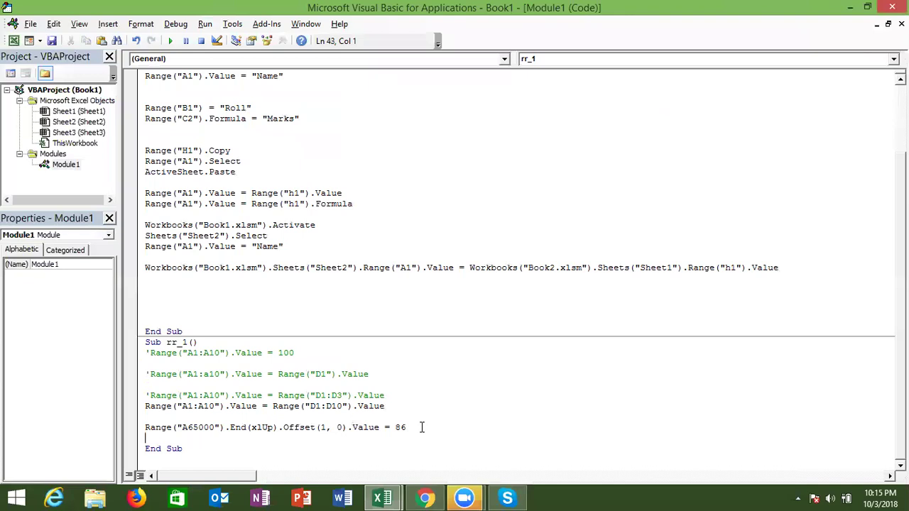
pyautogui.doubleClick(322, 427)
pyautogui.doubleClick(340, 427)
pyautogui.click(321, 427)
pyautogui.write('-')
pyautogui.press('BackSpace')
pyautogui.doubleClick(338, 429)
pyautogui.write('1')
pyautogui.press('BackSpace')
pyautogui.write('-1')
pyautogui.press('BackSpace')
pyautogui.press('BackSpace')
pyautogui.write('0')
pyautogui.moveTo(389, 498)
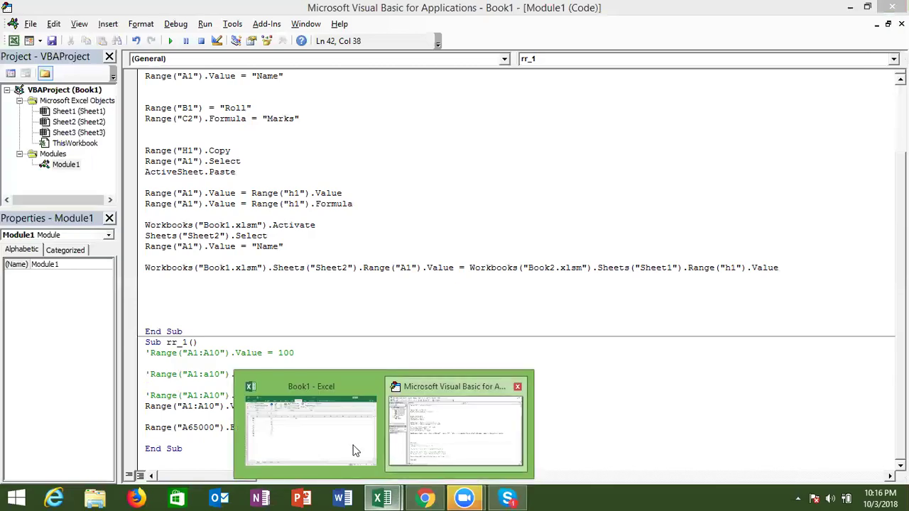
pyautogui.click(350, 444)
pyautogui.click(34, 338)
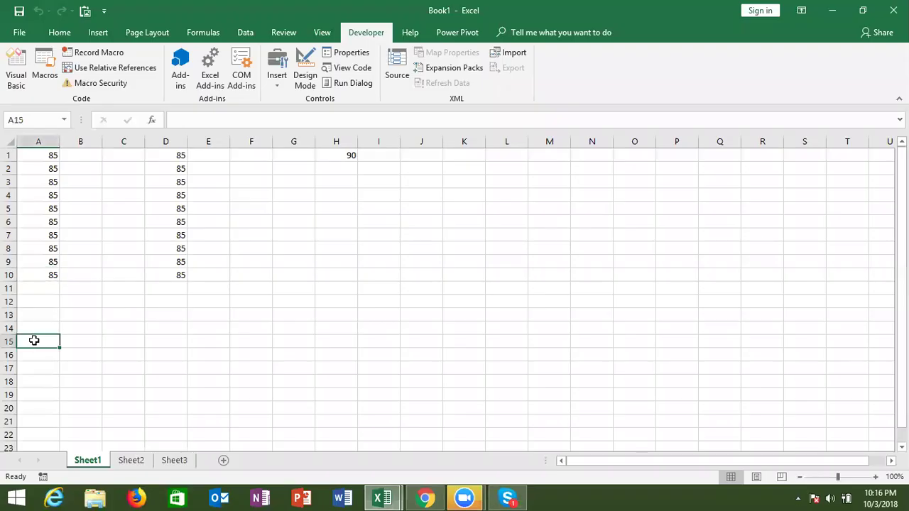
pyautogui.click(34, 370)
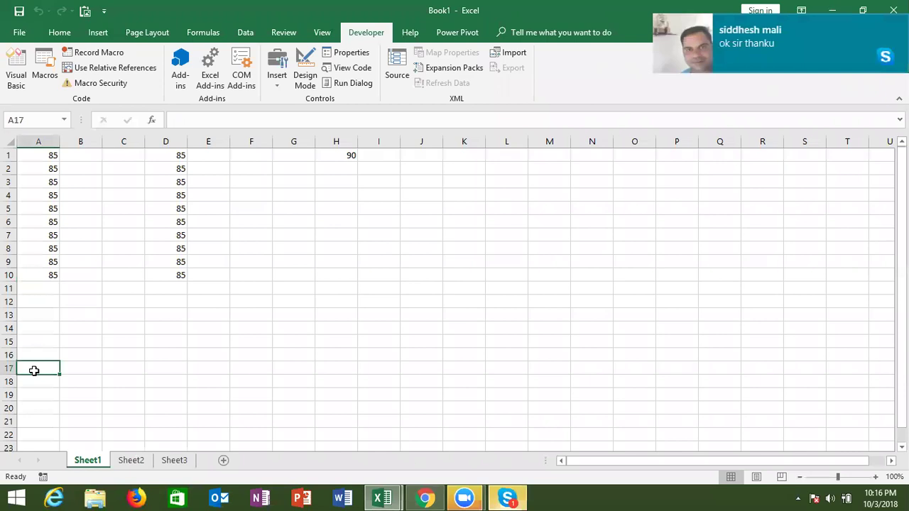
pyautogui.hotkey('ctrl', 'Up')
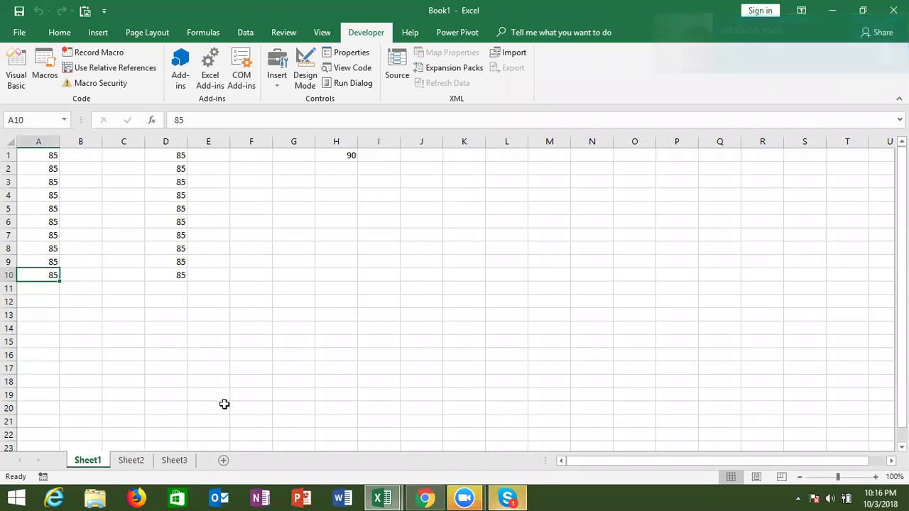
pyautogui.click(54, 421)
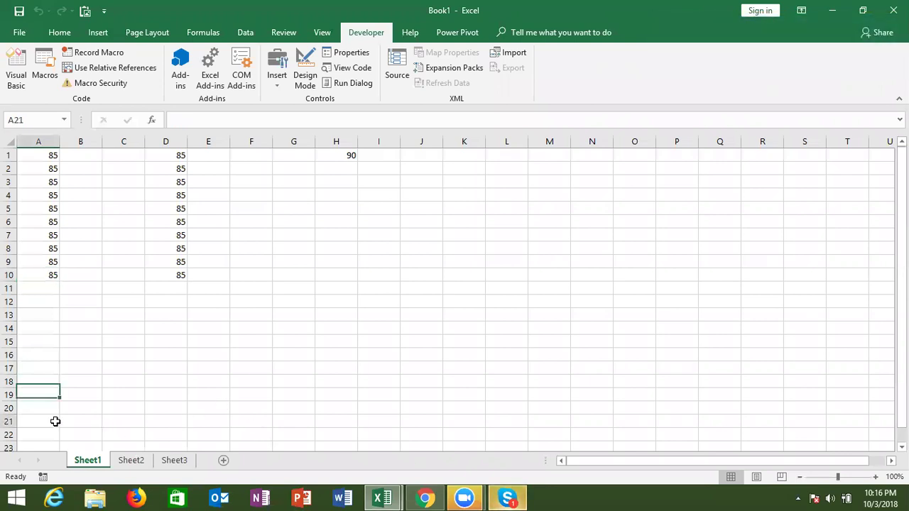
pyautogui.hotkey('ctrl', 'Up')
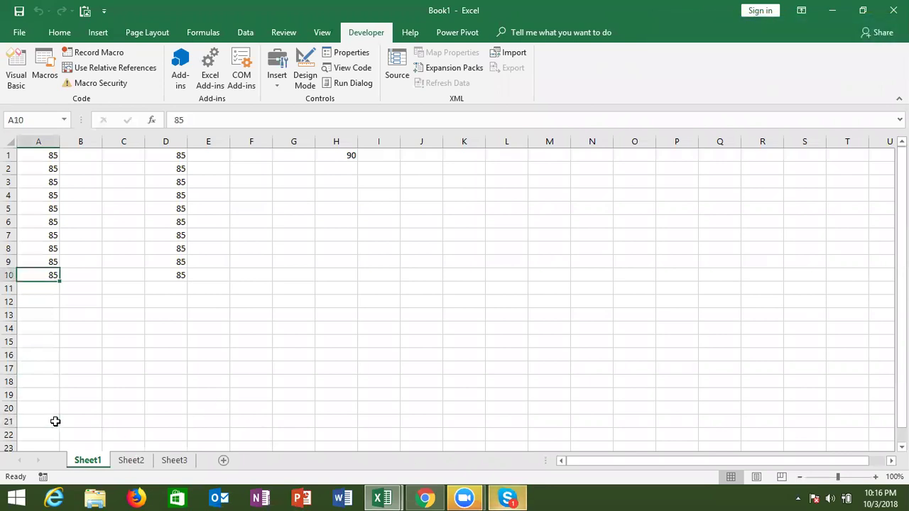
pyautogui.press('Down')
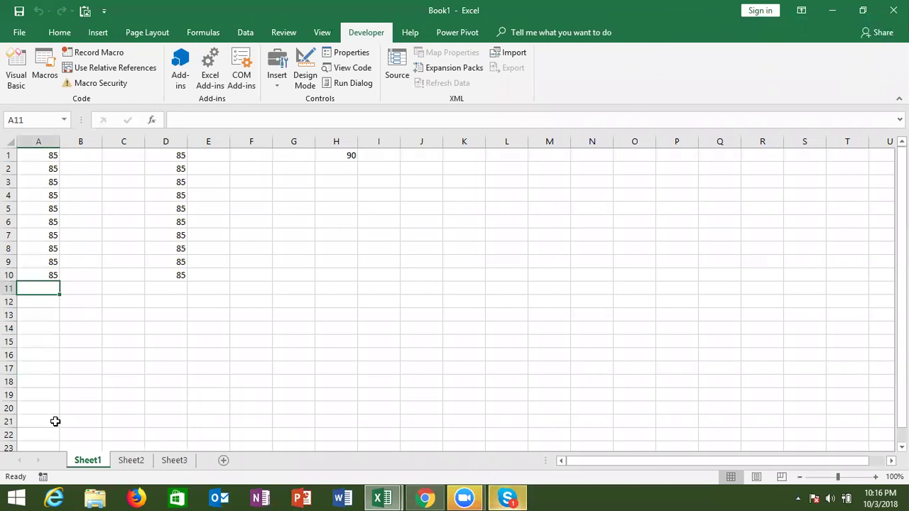
pyautogui.press('Up')
pyautogui.press('Down')
pyautogui.press('Up')
pyautogui.press('Down')
pyautogui.press('Up')
pyautogui.press('Down')
pyautogui.press('Up')
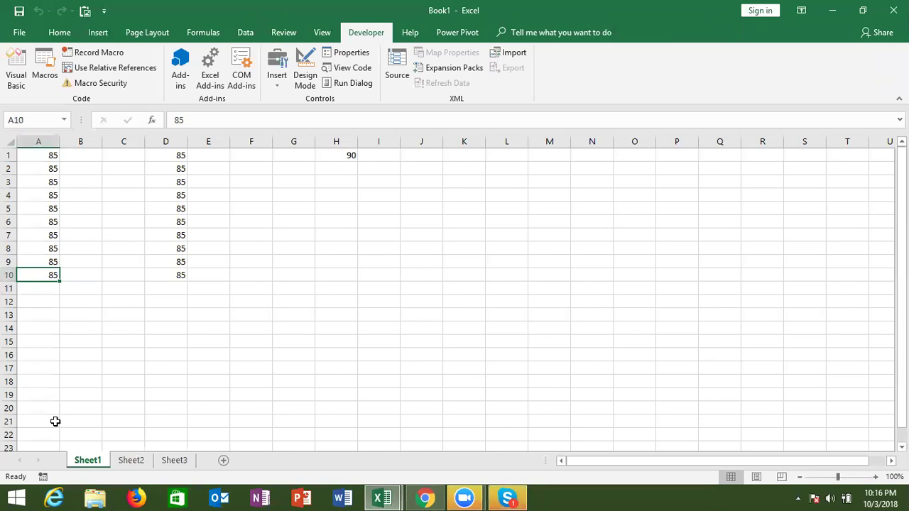
pyautogui.press('Down')
pyautogui.press('Down')
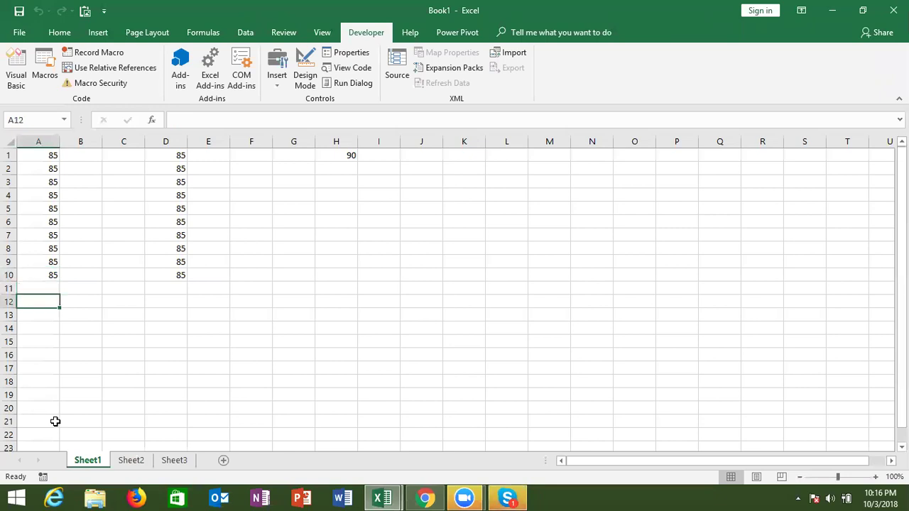
pyautogui.press('Right')
pyautogui.press('Right')
pyautogui.press('Left')
pyautogui.press('Left')
pyautogui.press('Right')
pyautogui.press('Right')
pyautogui.press('Up')
pyautogui.press('Up')
pyautogui.press('Up')
pyautogui.press('Left')
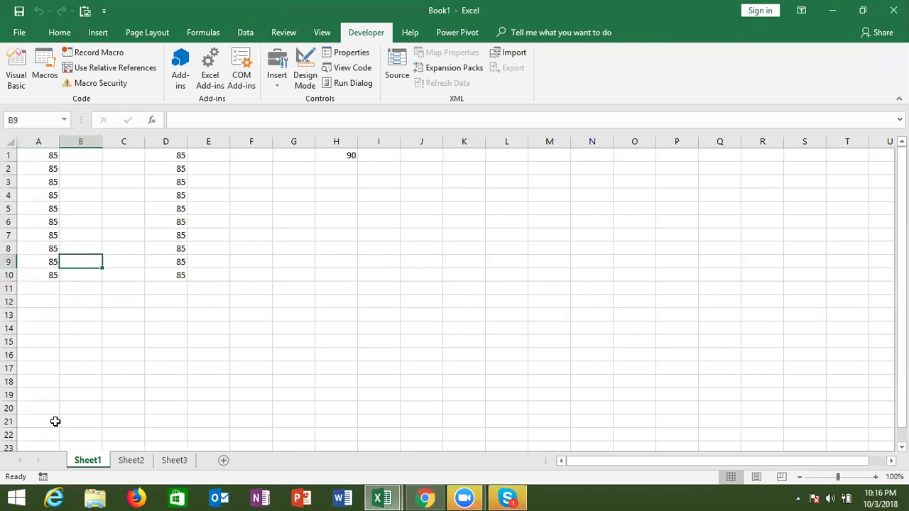
pyautogui.press('Left')
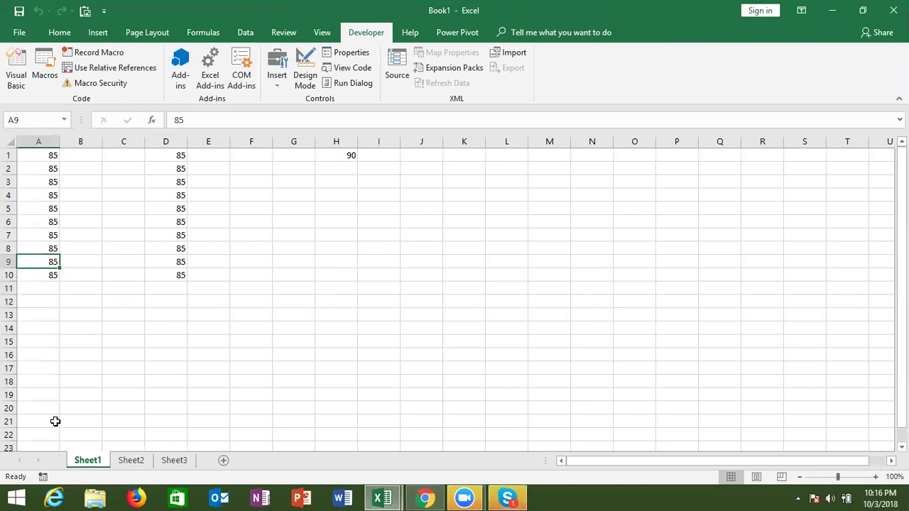
pyautogui.press('Up')
pyautogui.press('Down')
pyautogui.press('Left')
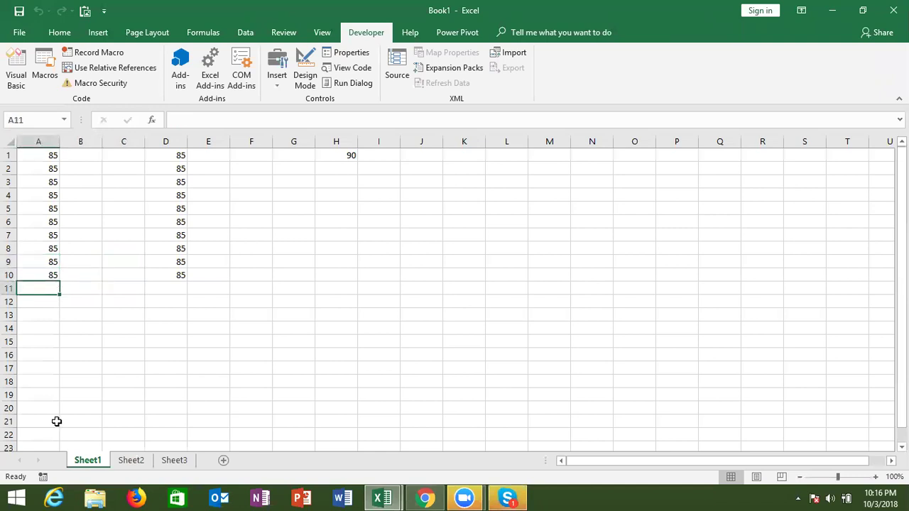
pyautogui.moveTo(401, 496)
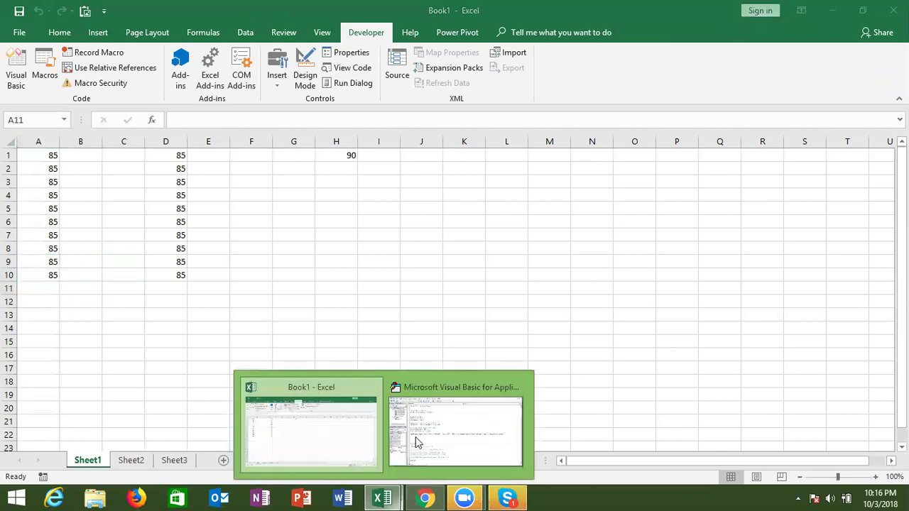
pyautogui.click(416, 437)
pyautogui.click(338, 394)
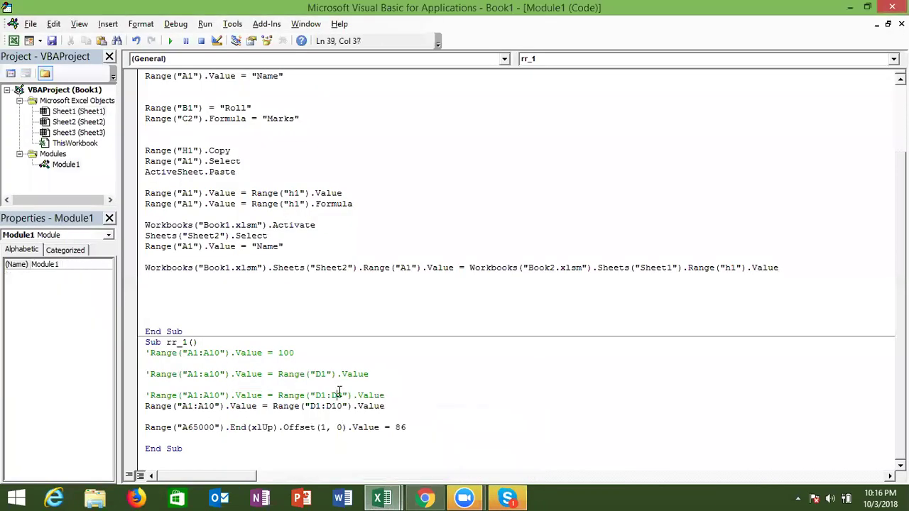
pyautogui.press('Up')
pyautogui.press('Up')
pyautogui.press('Up')
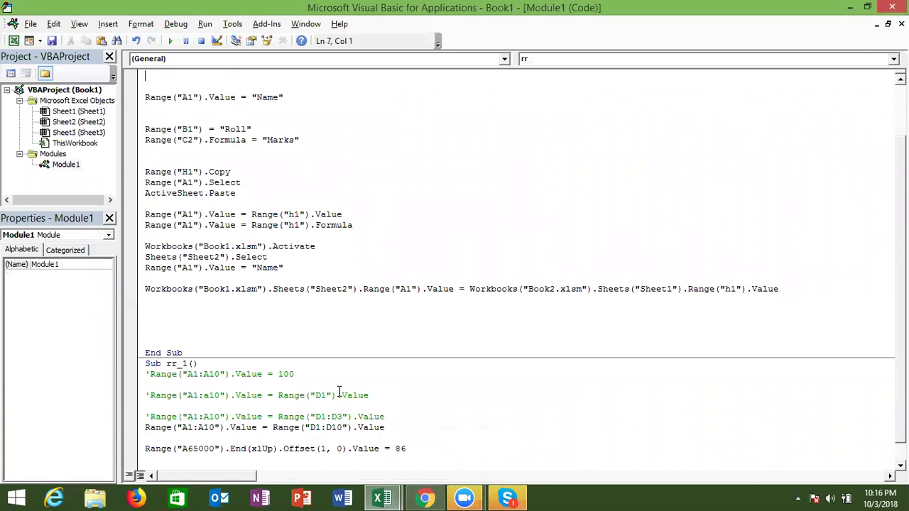
pyautogui.press('Home')
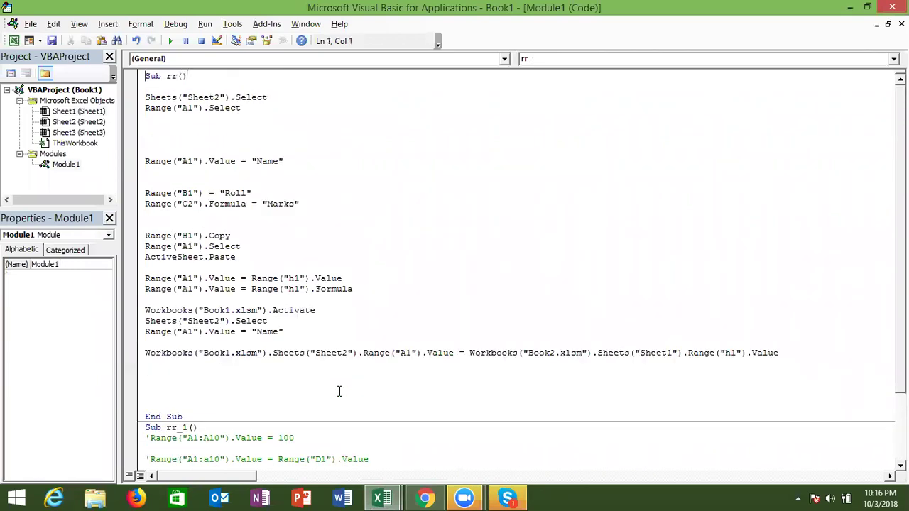
pyautogui.hotkey('shift', 'Down')
pyautogui.hotkey('shift', 'Down')
pyautogui.hotkey('shift', 'Down')
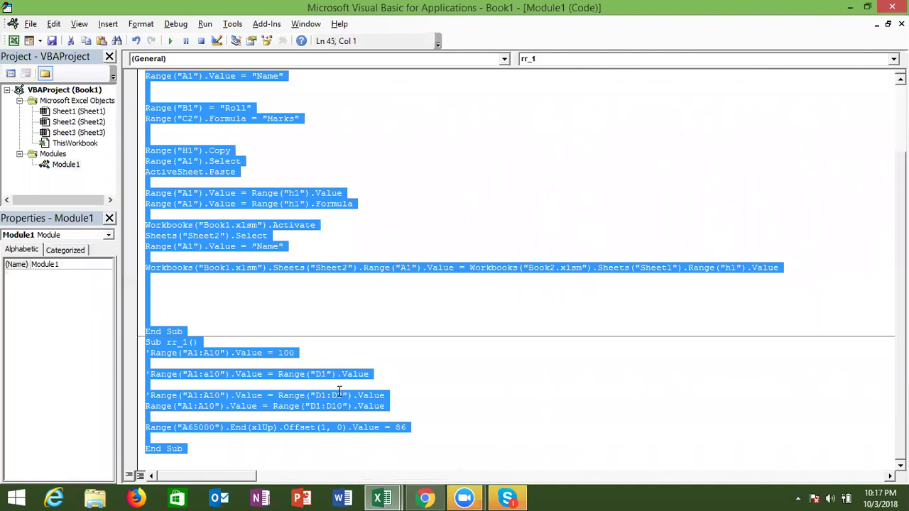
pyautogui.click(442, 496)
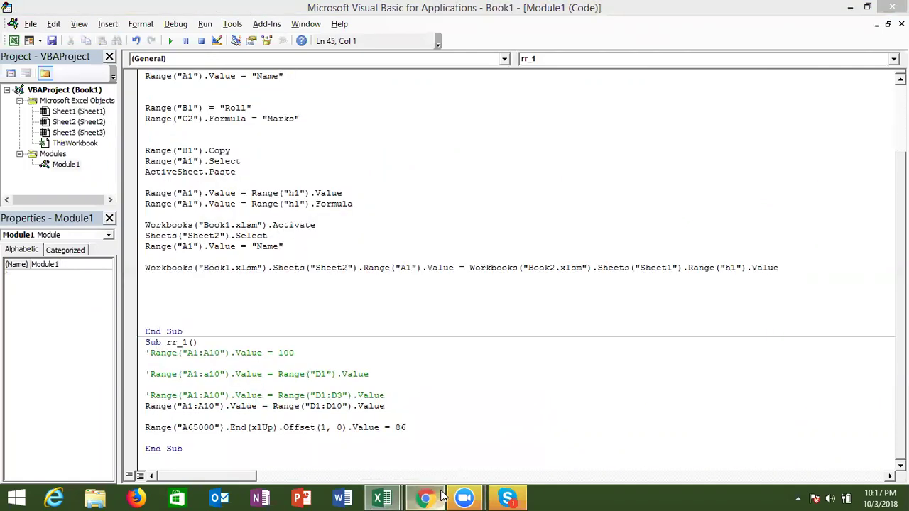
# Open a new Chrome tab and load gmail.com
pyautogui.click(182, 11)
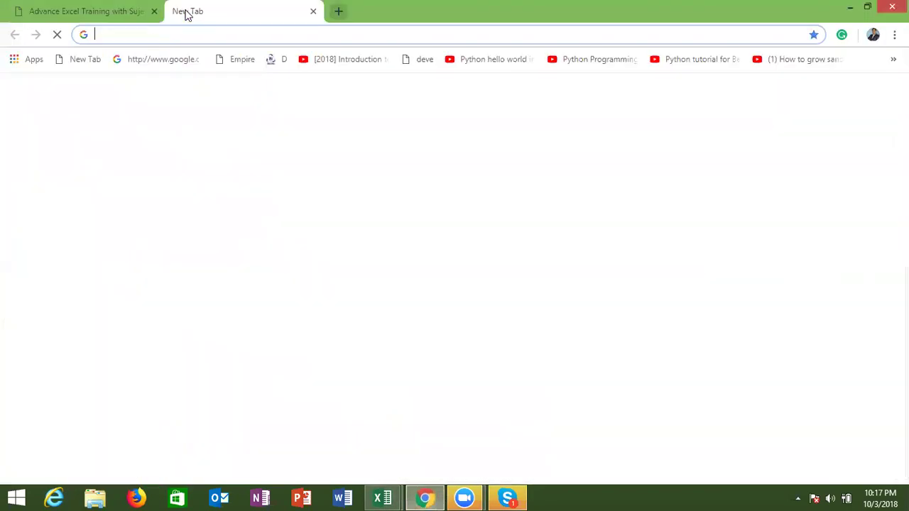
pyautogui.write('gmail.com')
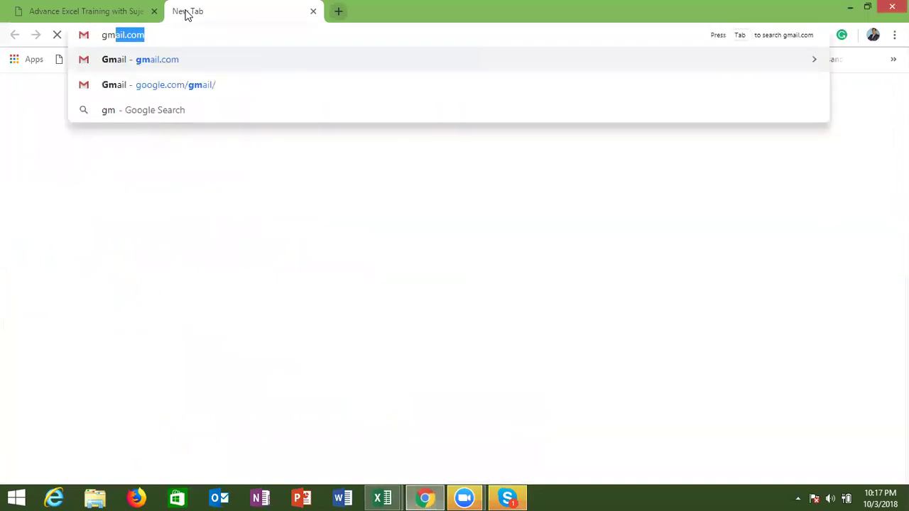
pyautogui.press('Right')
pyautogui.press('Return')
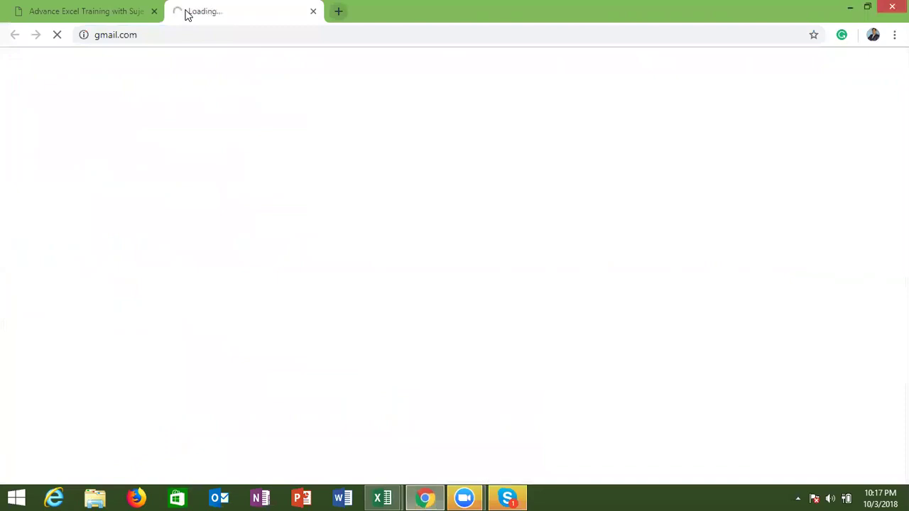
# Minimise the Skype window and show the Windows desktop
pyautogui.click(510, 497)
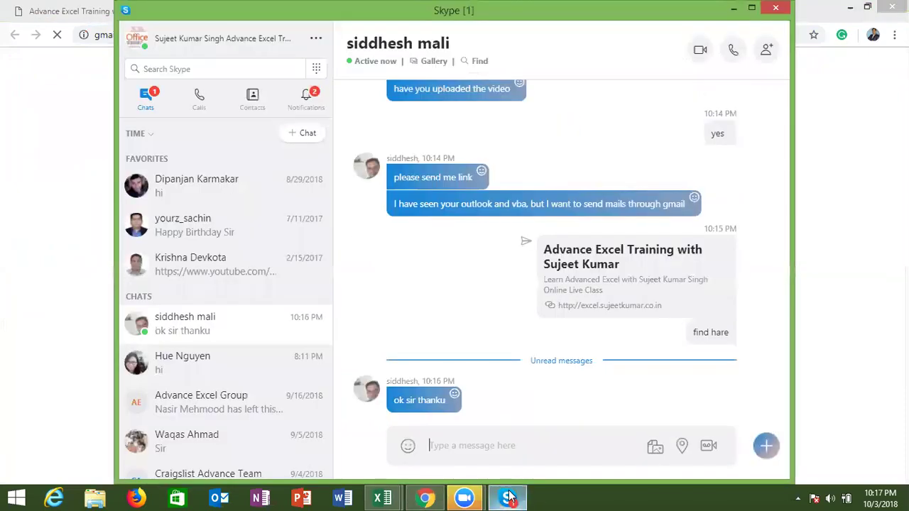
pyautogui.click(510, 497)
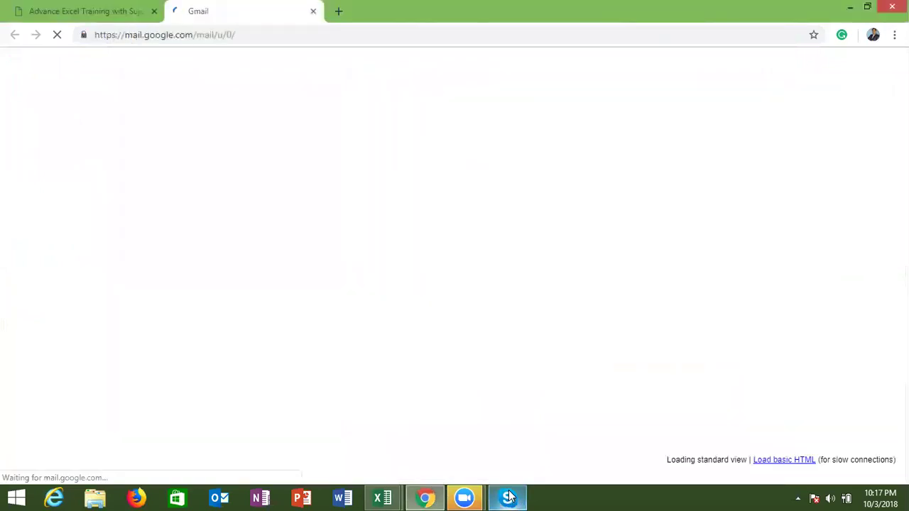
pyautogui.press('super+d')
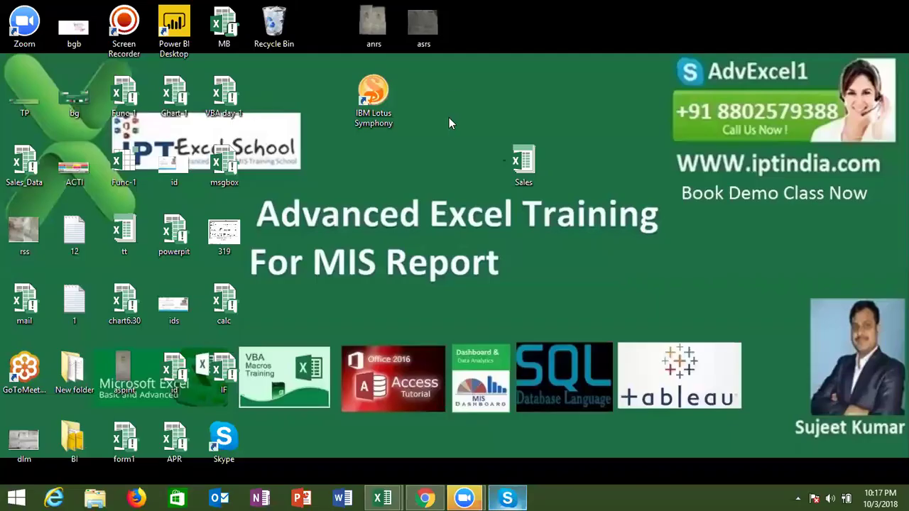